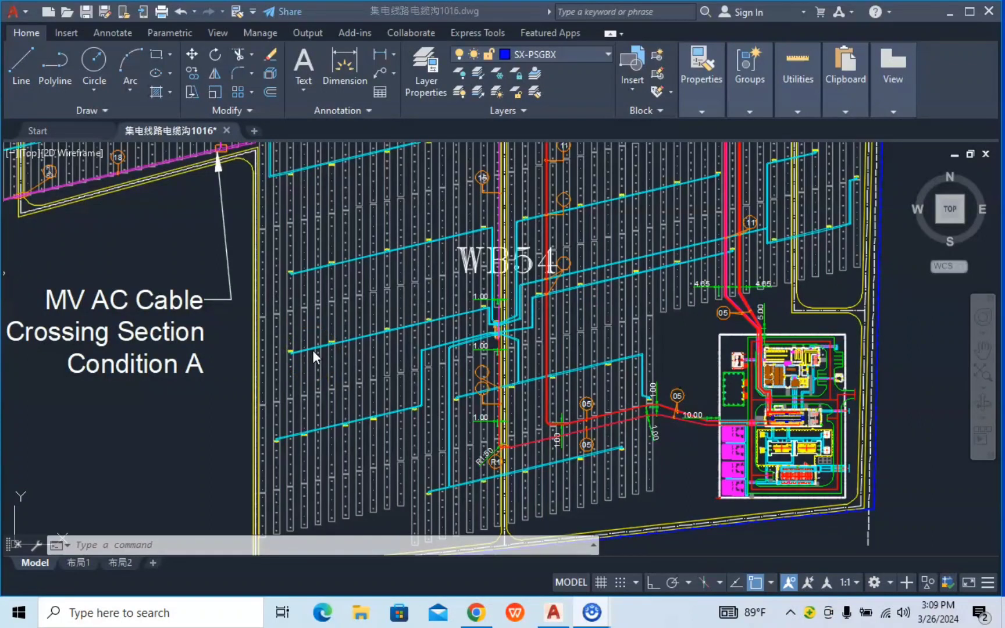
# Step: Zoom from the site overview in to the small octagonal symbol among the panel rows
pyautogui.scroll(-1, 313, 349)
pyautogui.scroll(2, 312, 349)
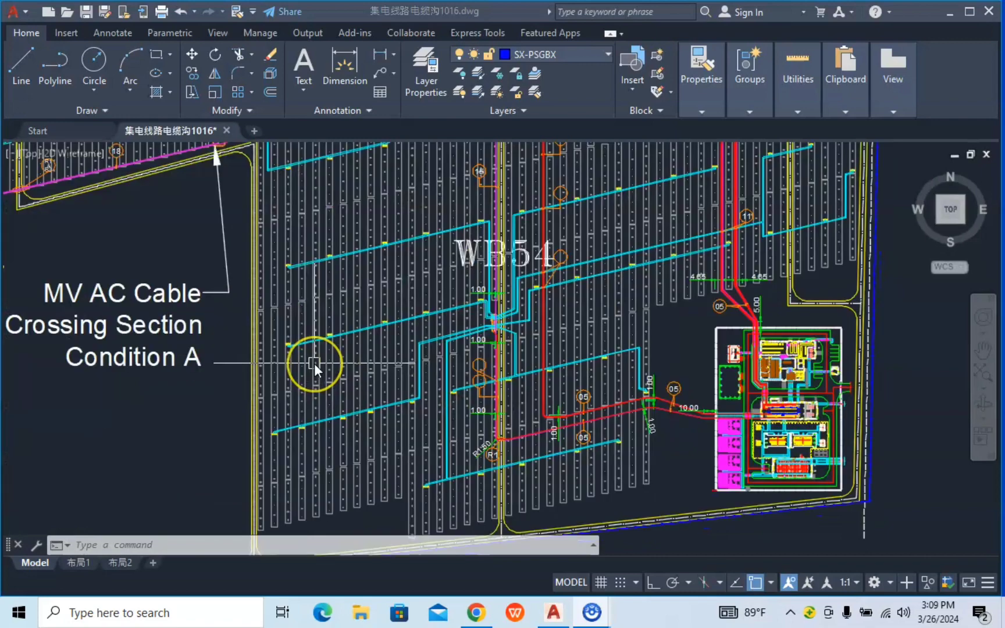
pyautogui.scroll(1, 314, 363)
pyautogui.scroll(1, 314, 363)
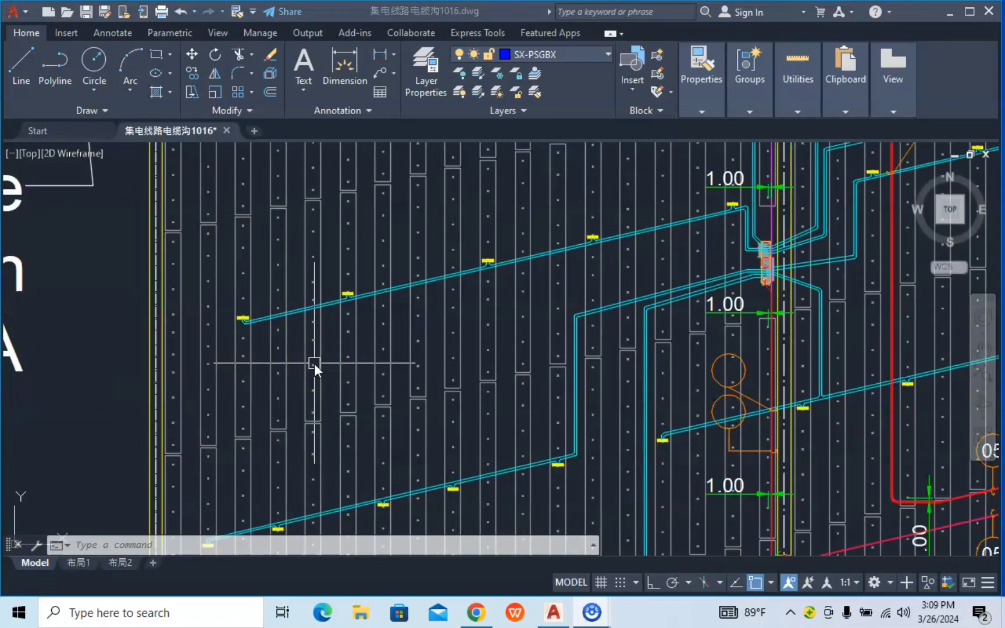
pyautogui.scroll(-1, 303, 340)
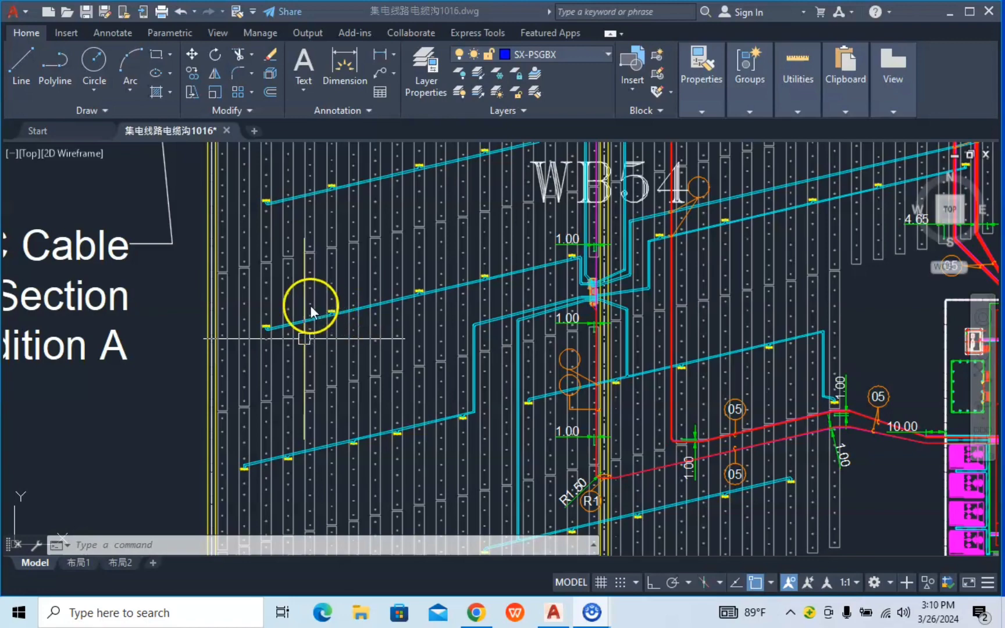
pyautogui.scroll(2, 304, 311)
pyautogui.scroll(-2, 233, 299)
pyautogui.scroll(-2, 265, 311)
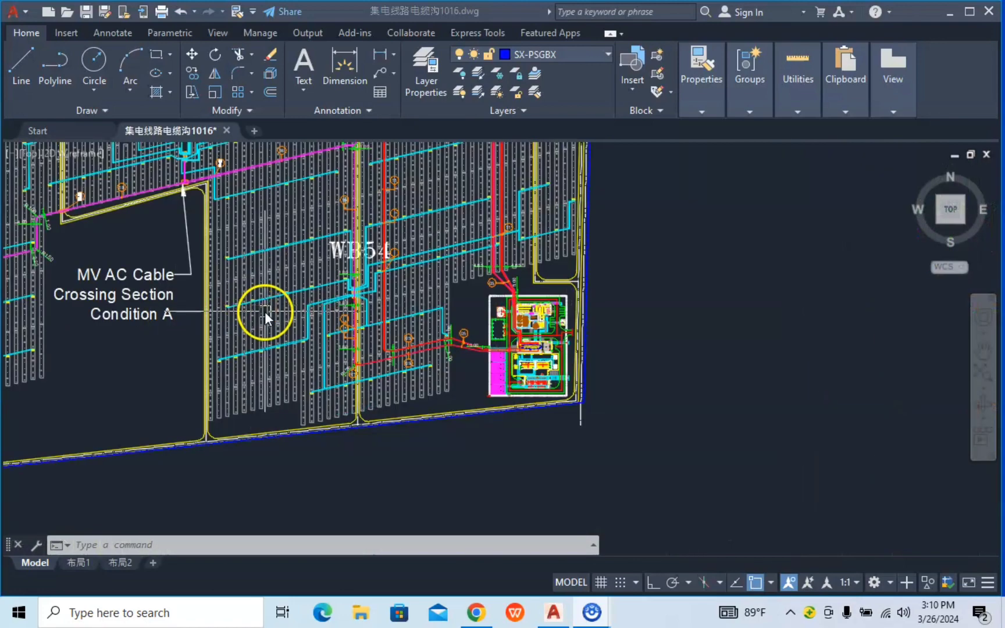
pyautogui.scroll(-2, 264, 311)
pyautogui.scroll(2, 215, 301)
pyautogui.scroll(1, 233, 267)
pyautogui.scroll(5, 231, 228)
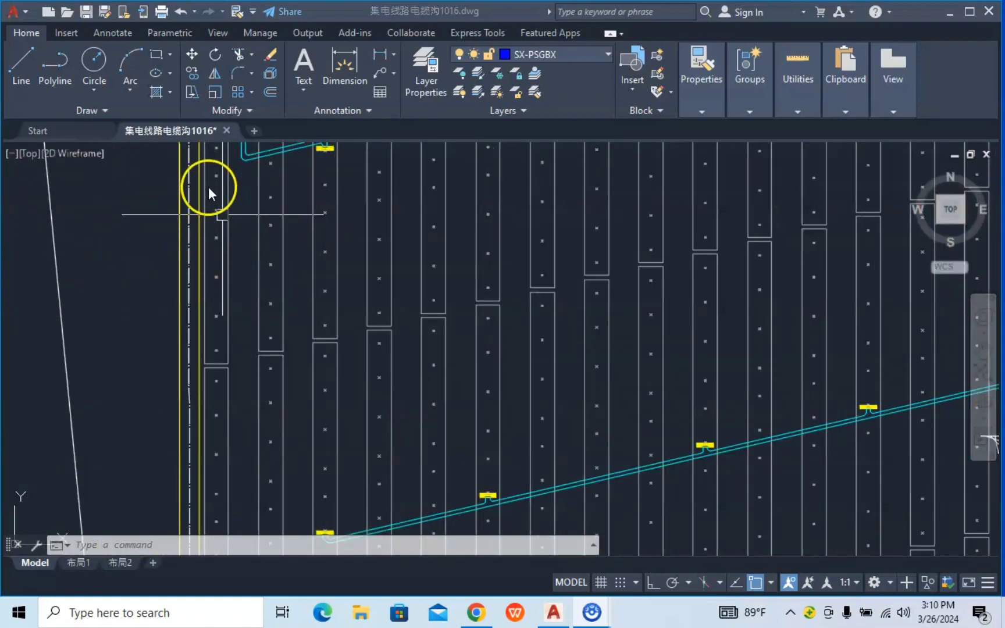
pyautogui.scroll(-3, 242, 246)
pyautogui.scroll(-1, 244, 248)
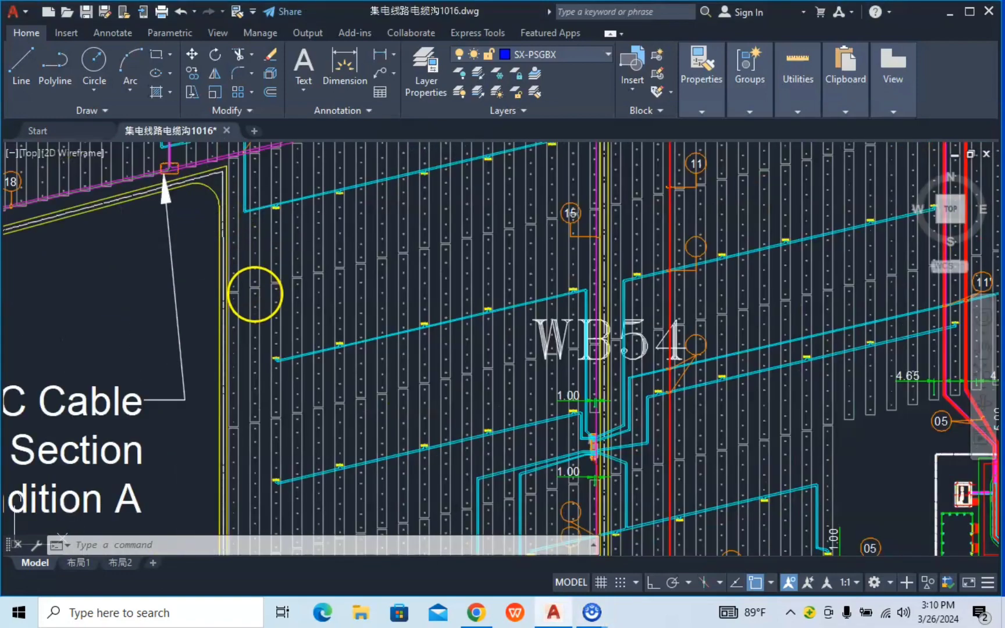
pyautogui.scroll(1, 364, 336)
pyautogui.scroll(2, 359, 265)
pyautogui.scroll(1, 422, 263)
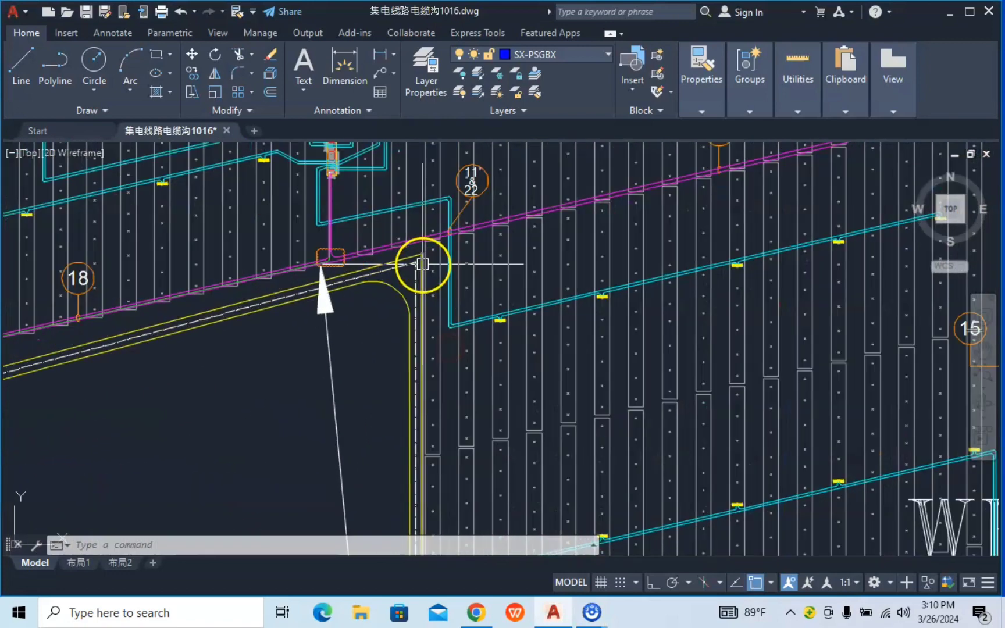
pyautogui.scroll(1, 422, 264)
pyautogui.scroll(2, 426, 261)
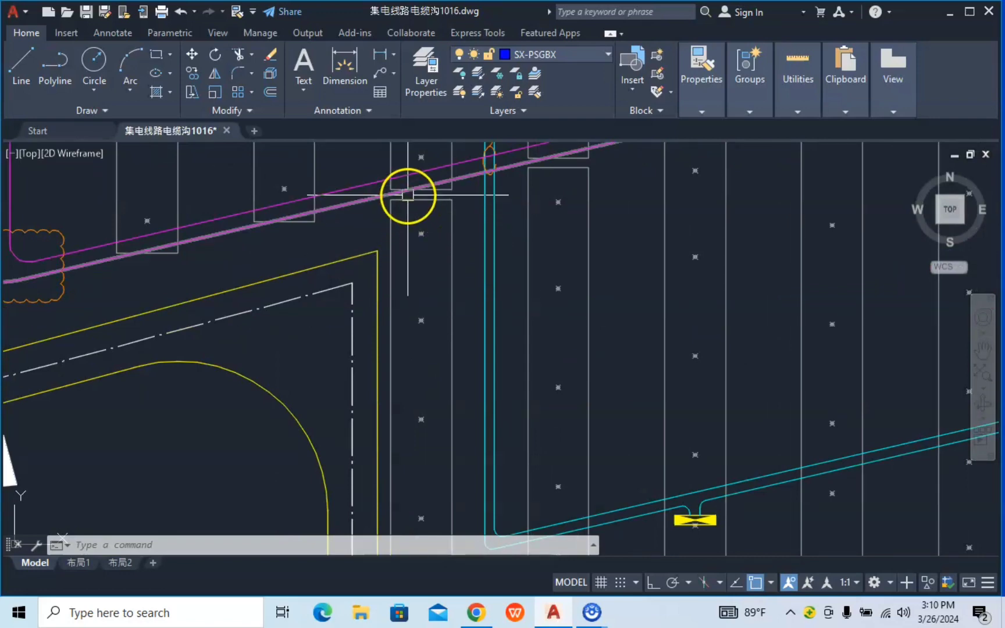
pyautogui.scroll(2, 406, 197)
pyautogui.scroll(2, 410, 209)
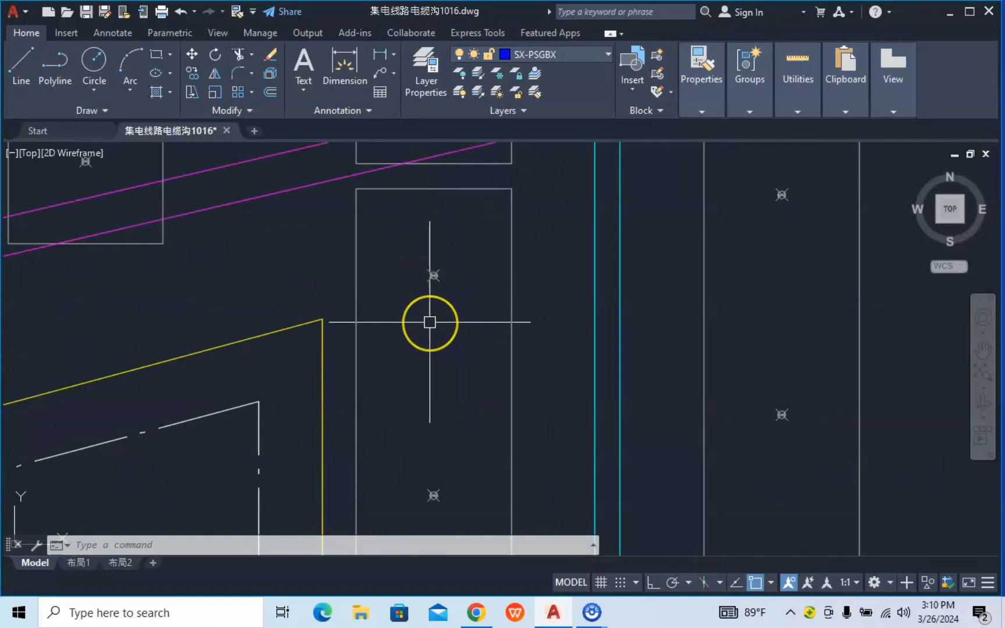
pyautogui.scroll(2, 433, 270)
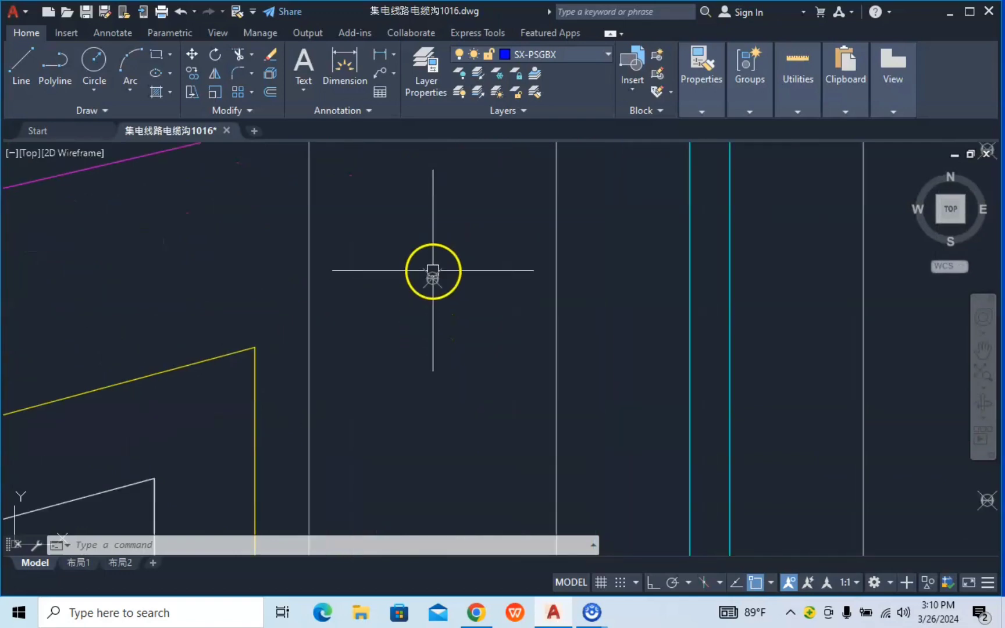
pyautogui.scroll(3, 424, 297)
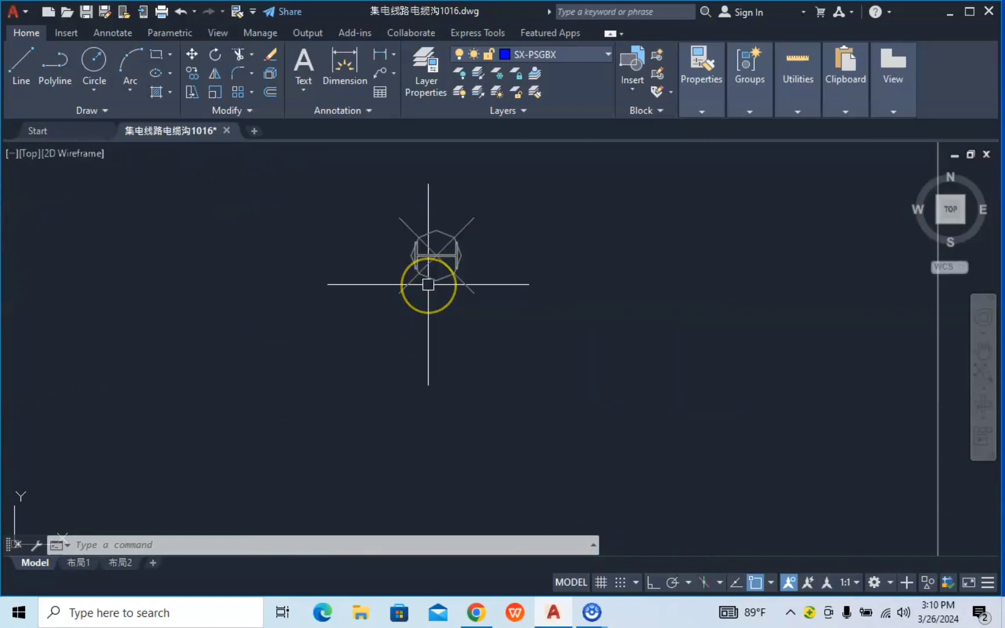
# Step: Start a polyline (PL) with its first vertex at the octagon symbol's centre near WB54
pyautogui.write('p')
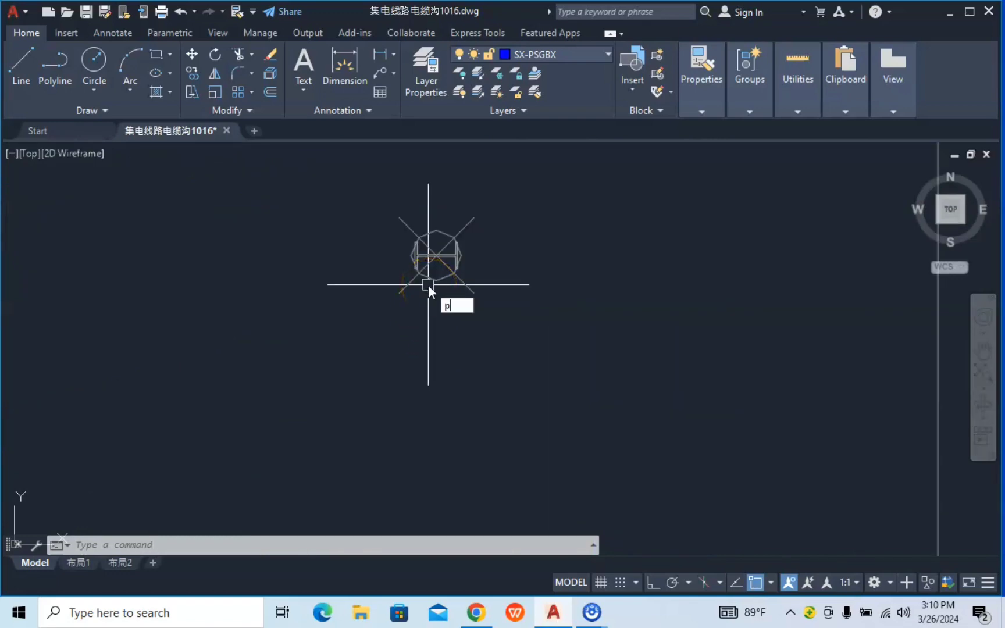
pyautogui.write('l')
pyautogui.press('Return')
pyautogui.scroll(4, 439, 254)
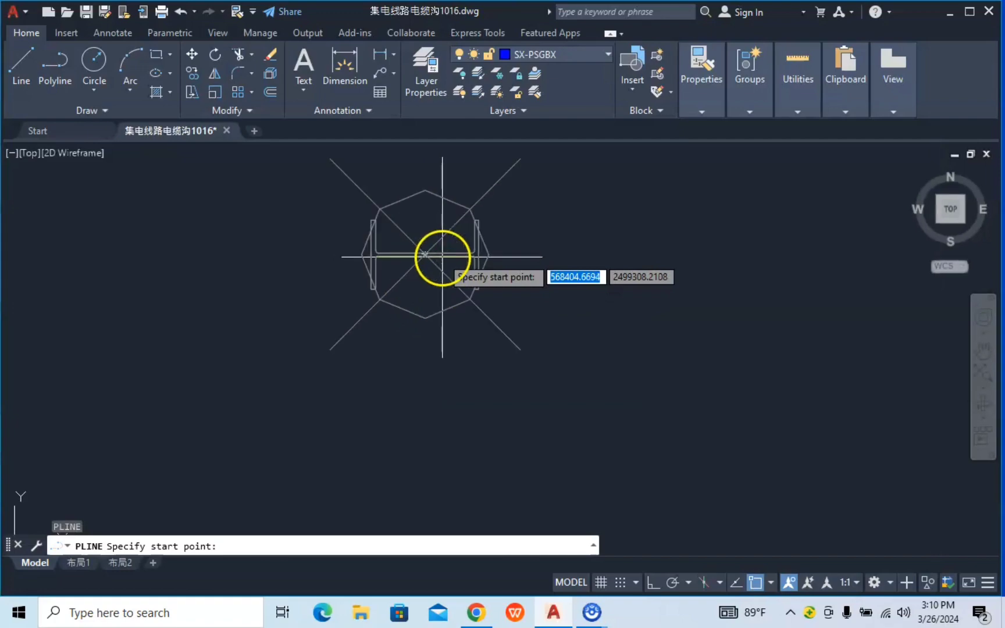
pyautogui.scroll(-8, 450, 271)
pyautogui.scroll(-7, 465, 306)
pyautogui.scroll(-5, 485, 378)
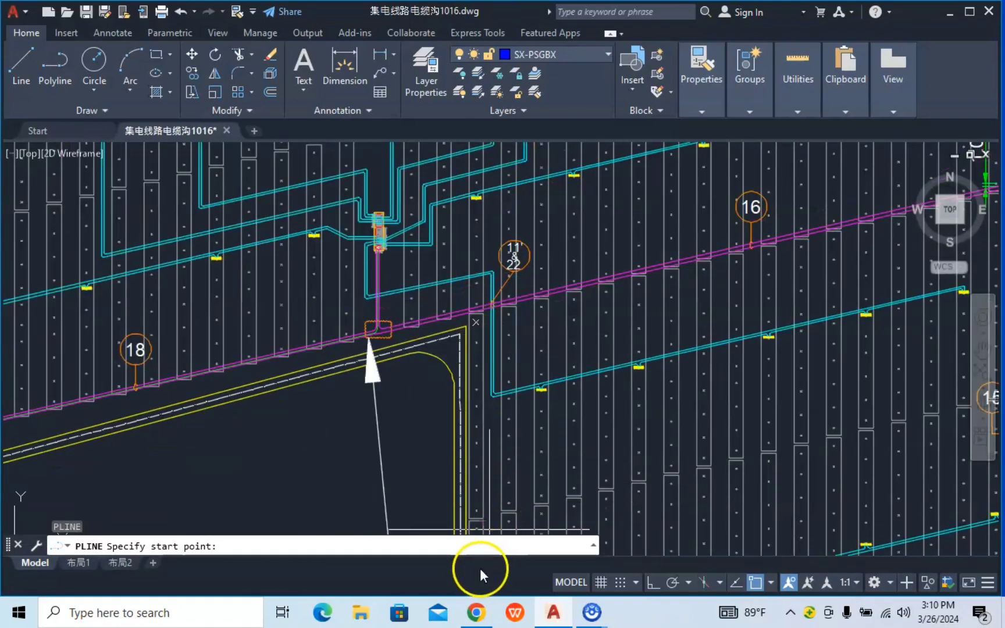
pyautogui.moveTo(455, 415); pyautogui.dragTo(395, 128, button='middle')
pyautogui.scroll(-2, 402, 384)
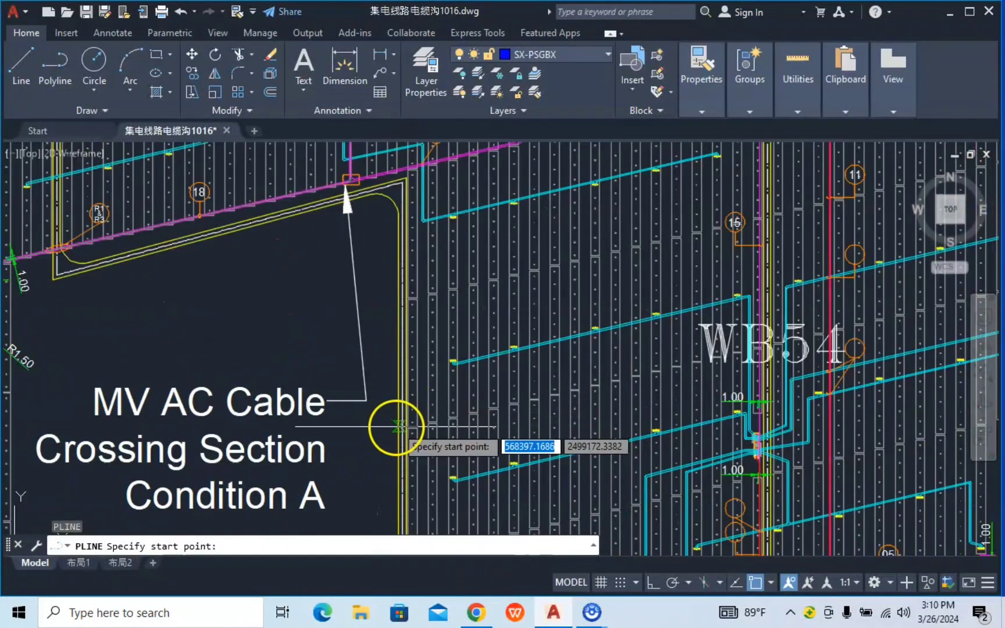
pyautogui.moveTo(399, 291); pyautogui.dragTo(434, 391, button='middle')
pyautogui.scroll(3, 441, 332)
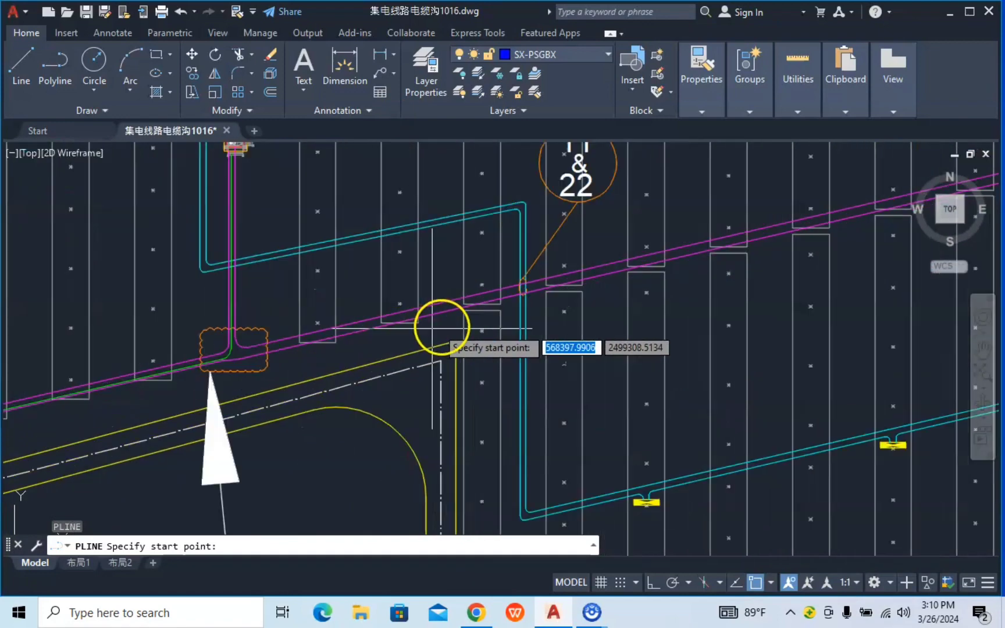
pyautogui.scroll(3, 459, 332)
pyautogui.scroll(2, 511, 323)
pyautogui.scroll(2, 587, 333)
pyautogui.scroll(4, 586, 333)
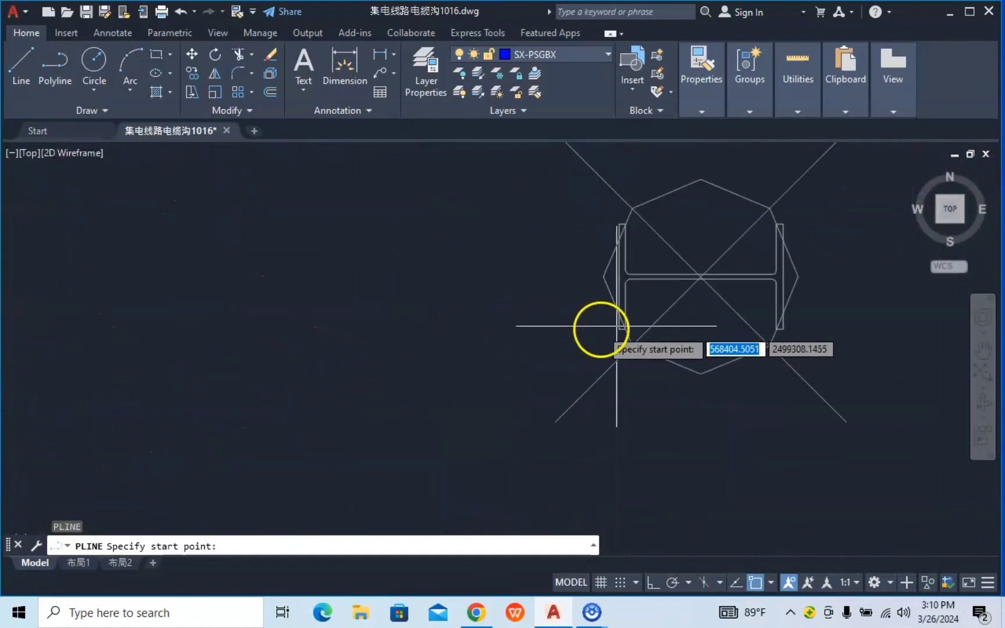
pyautogui.scroll(3, 715, 280)
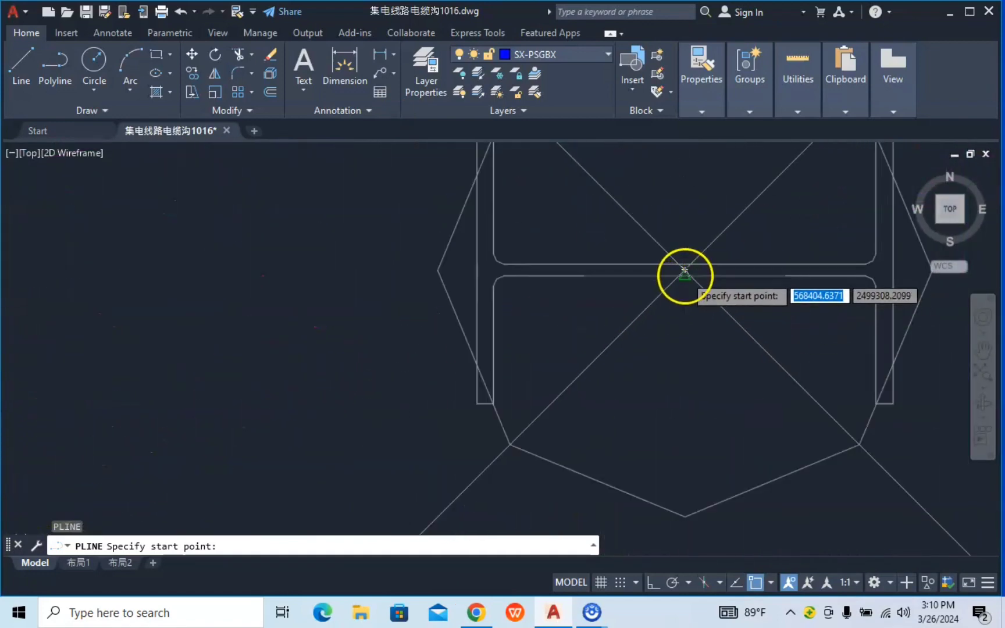
pyautogui.click(685, 271)
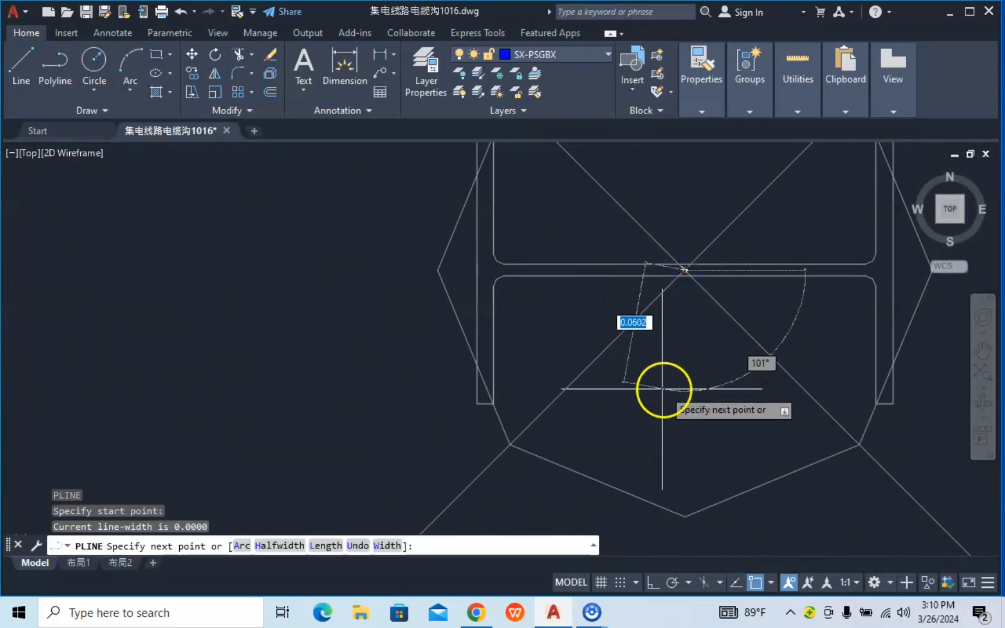
# Step: Add polyline vertices at the centres of the next octagon symbols along the cable route
pyautogui.scroll(-5, 665, 395)
pyautogui.scroll(-2, 671, 425)
pyautogui.scroll(-3, 657, 433)
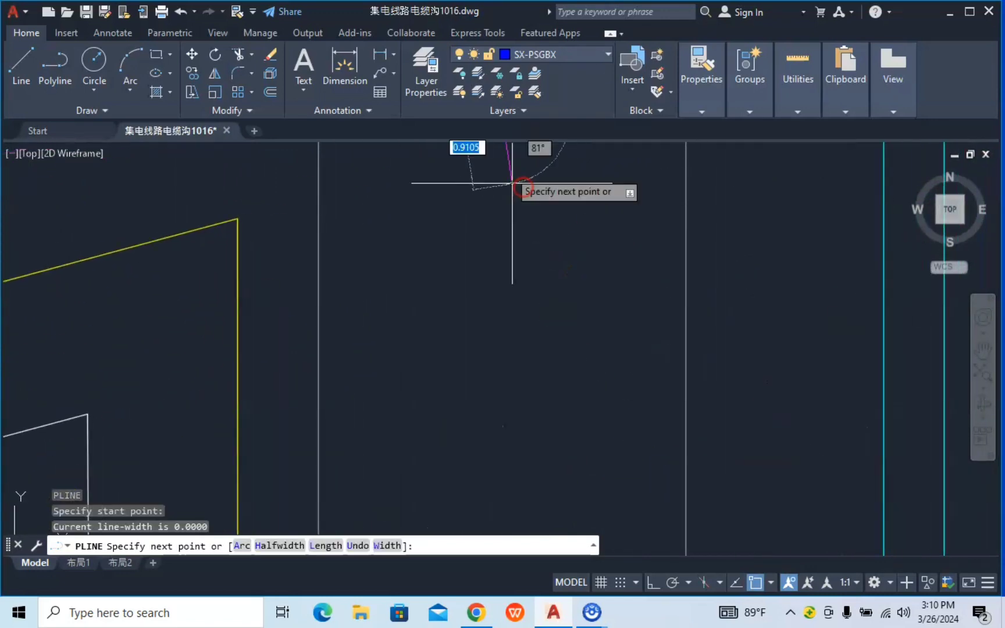
pyautogui.scroll(-2, 513, 250)
pyautogui.scroll(2, 531, 401)
pyautogui.scroll(3, 518, 368)
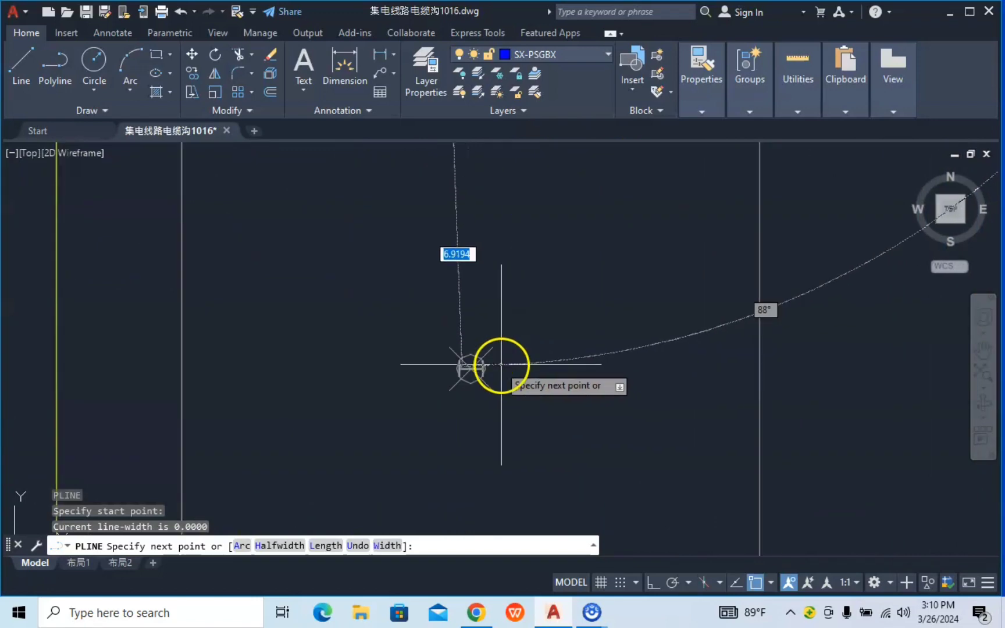
pyautogui.scroll(3, 498, 366)
pyautogui.scroll(3, 460, 363)
pyautogui.scroll(3, 484, 377)
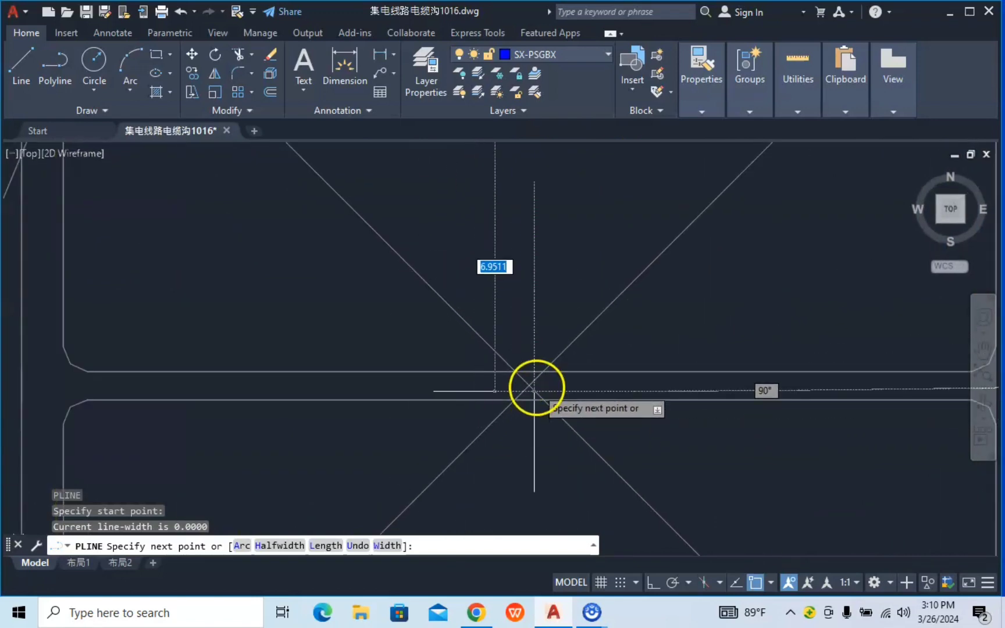
pyautogui.click(529, 385)
pyautogui.scroll(-1, 529, 385)
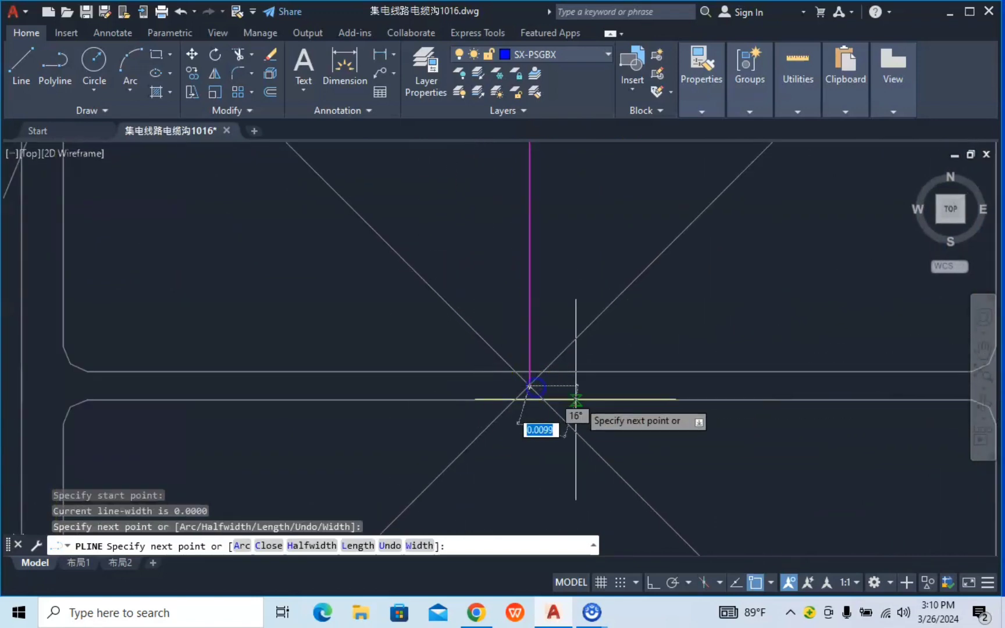
pyautogui.scroll(-3, 549, 426)
pyautogui.scroll(3, 572, 421)
pyautogui.scroll(3, 573, 429)
pyautogui.moveTo(574, 429); pyautogui.dragTo(506, 187, button='middle')
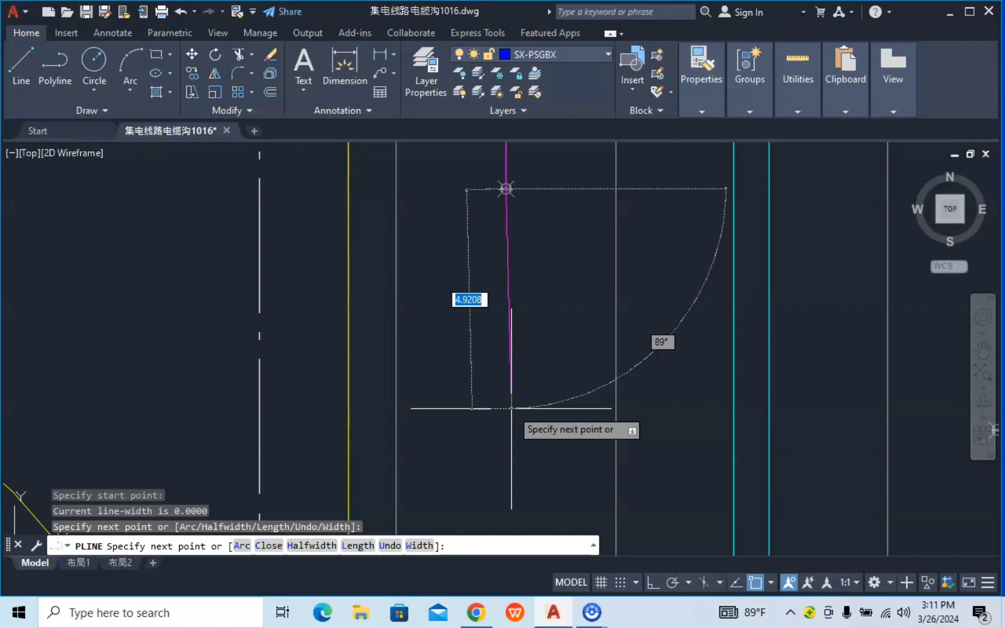
pyautogui.scroll(-1, 512, 419)
pyautogui.scroll(-2, 512, 420)
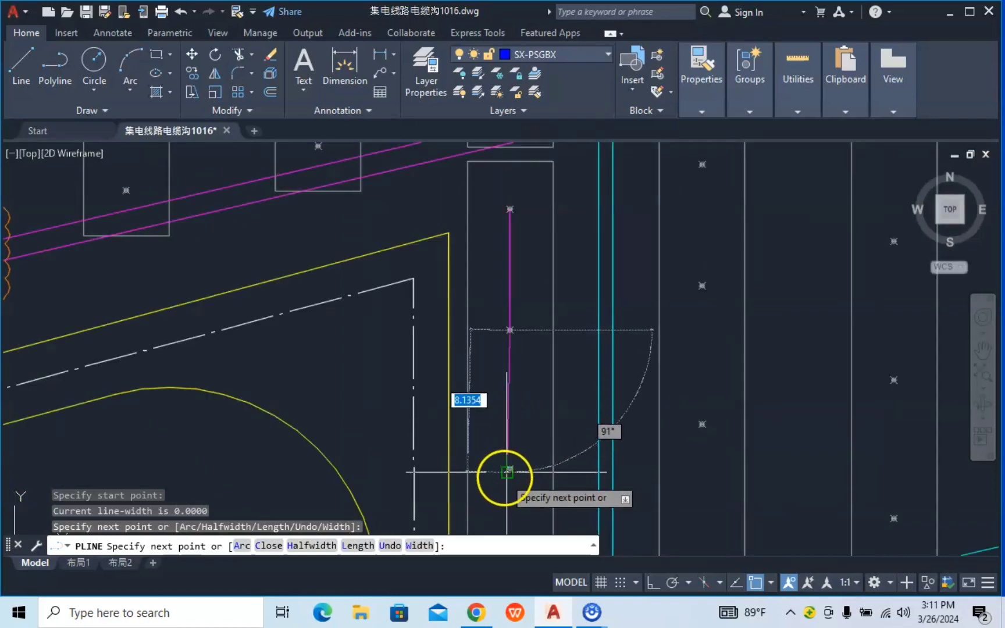
pyautogui.scroll(2, 507, 471)
pyautogui.scroll(2, 513, 455)
pyautogui.doubleClick(549, 386)
# Step: Add a final vertex at the next octagon's diagonal intersection and end the polyline
pyautogui.scroll(-3, 581, 341)
pyautogui.scroll(3, 580, 340)
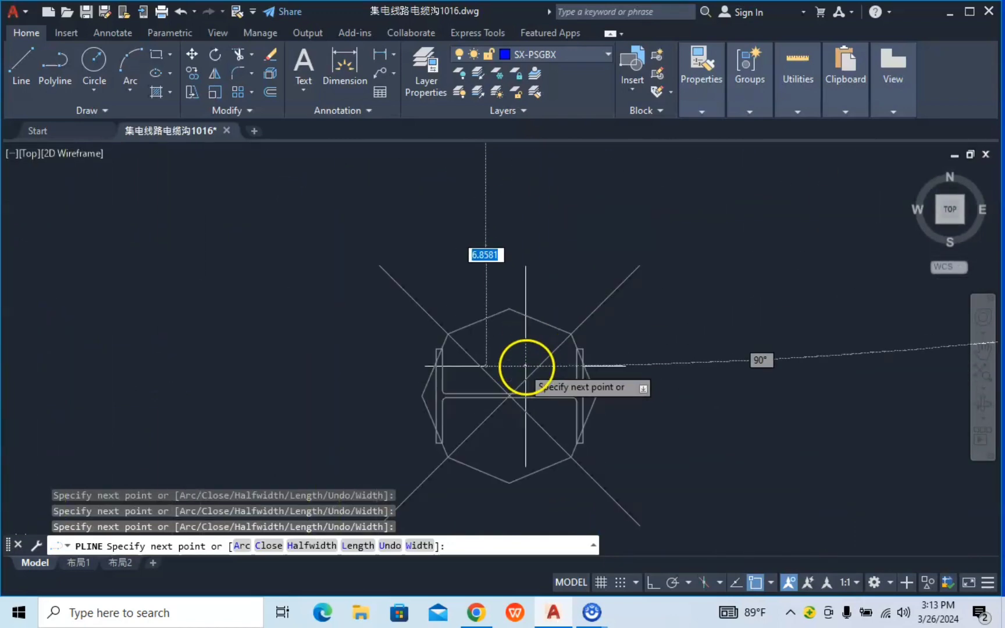
pyautogui.scroll(-3, 588, 321)
pyautogui.scroll(2, 581, 229)
pyautogui.scroll(3, 523, 190)
pyautogui.scroll(-4, 539, 287)
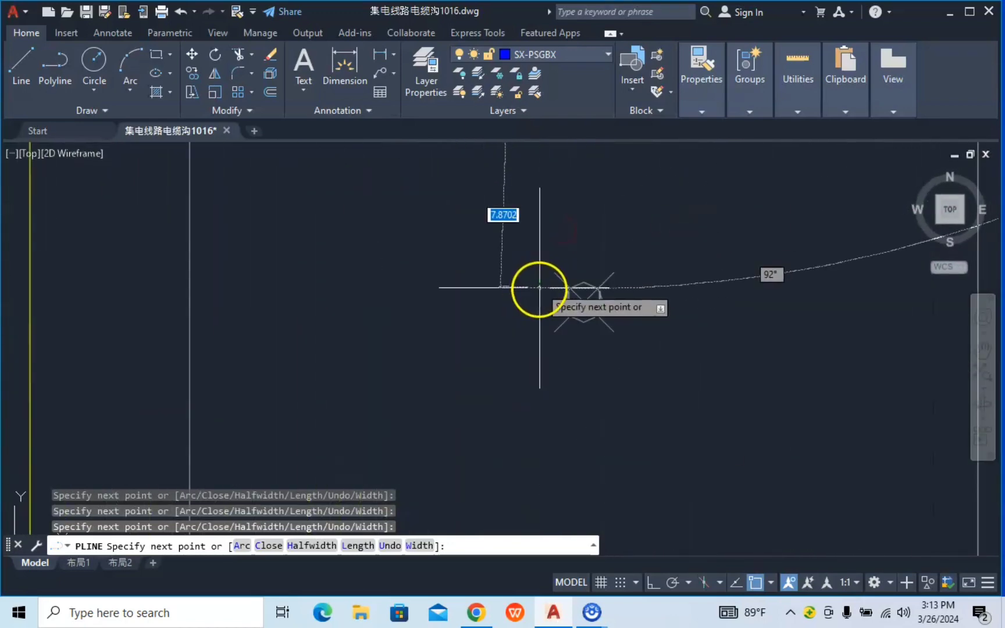
pyautogui.scroll(3, 539, 286)
pyautogui.scroll(-3, 547, 426)
pyautogui.scroll(3, 497, 224)
pyautogui.scroll(-2, 595, 315)
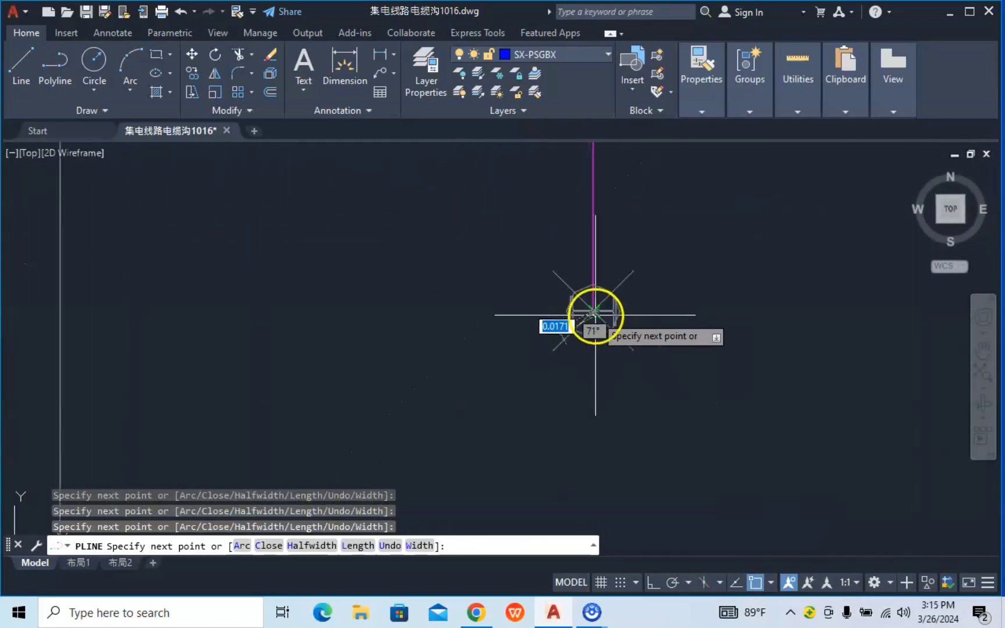
pyautogui.scroll(2, 595, 315)
pyautogui.scroll(2, 613, 406)
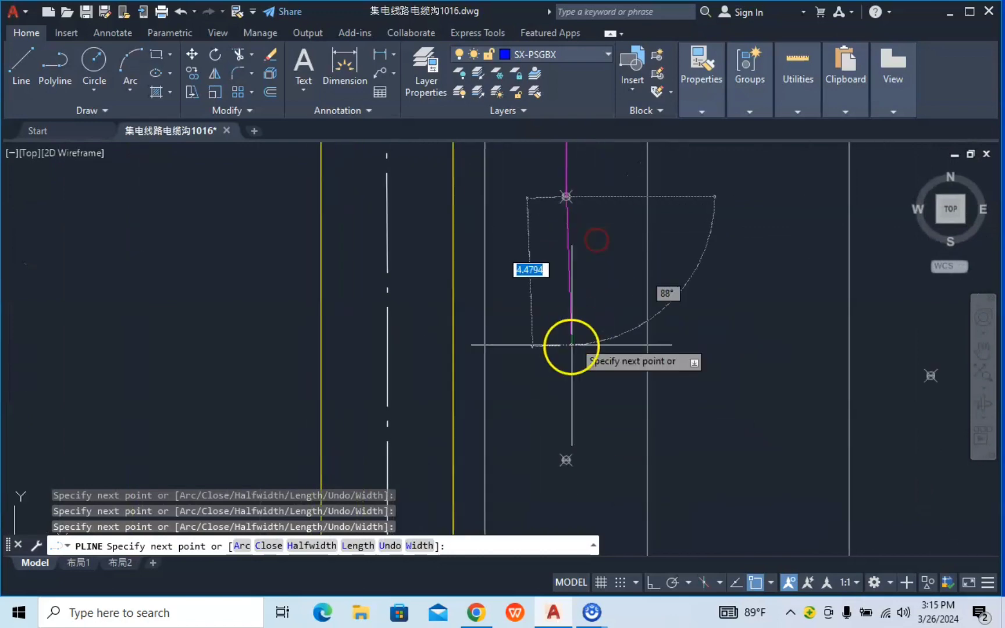
pyautogui.scroll(1, 567, 426)
pyautogui.scroll(-3, 556, 240)
pyautogui.scroll(2, 545, 272)
pyautogui.scroll(2, 544, 270)
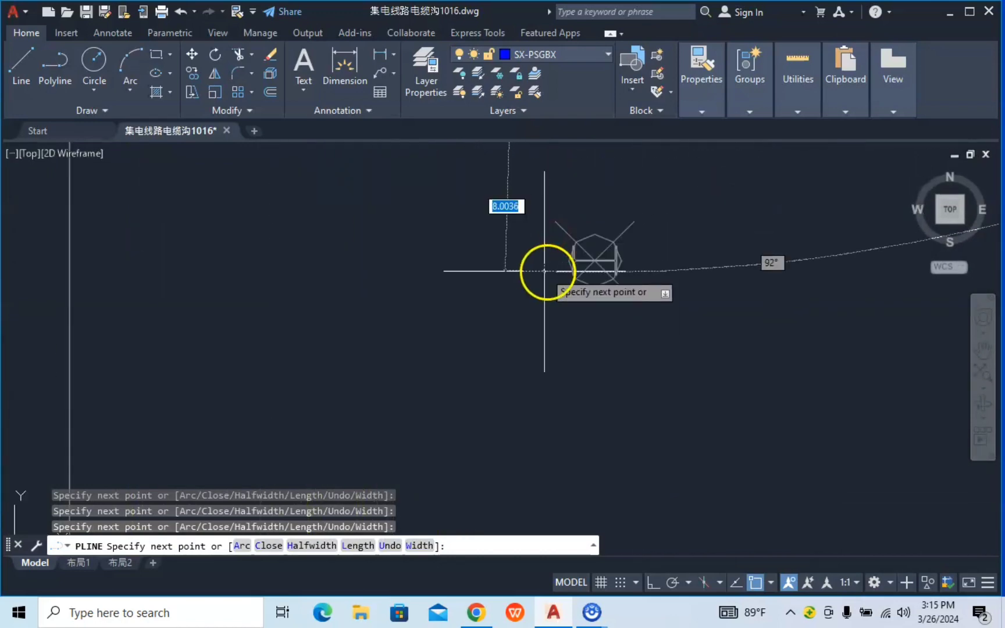
pyautogui.scroll(2, 545, 270)
pyautogui.scroll(2, 594, 254)
pyautogui.scroll(2, 570, 276)
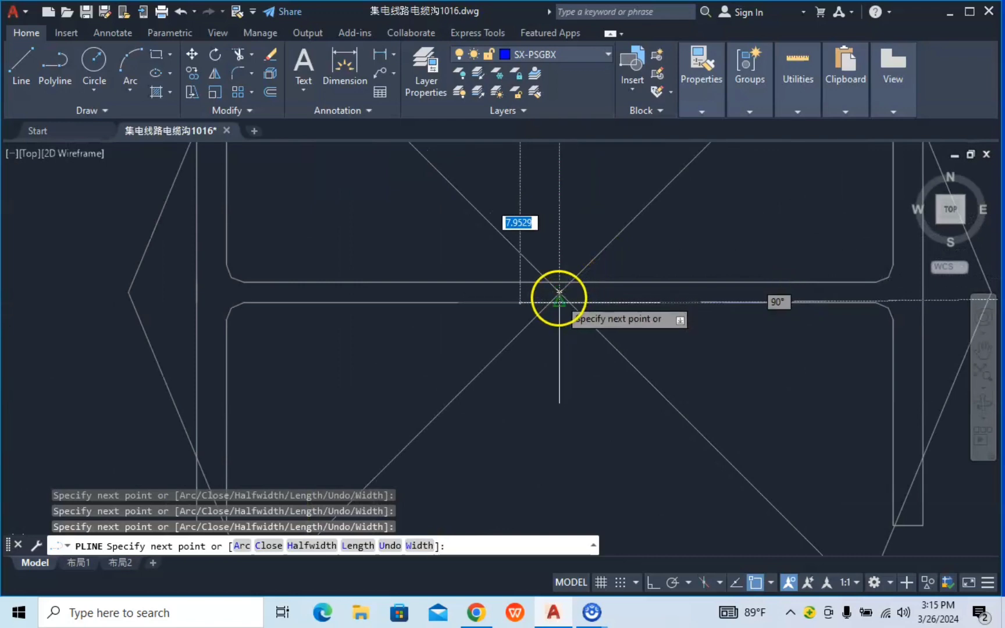
pyautogui.scroll(4, 589, 325)
pyautogui.scroll(-2, 605, 336)
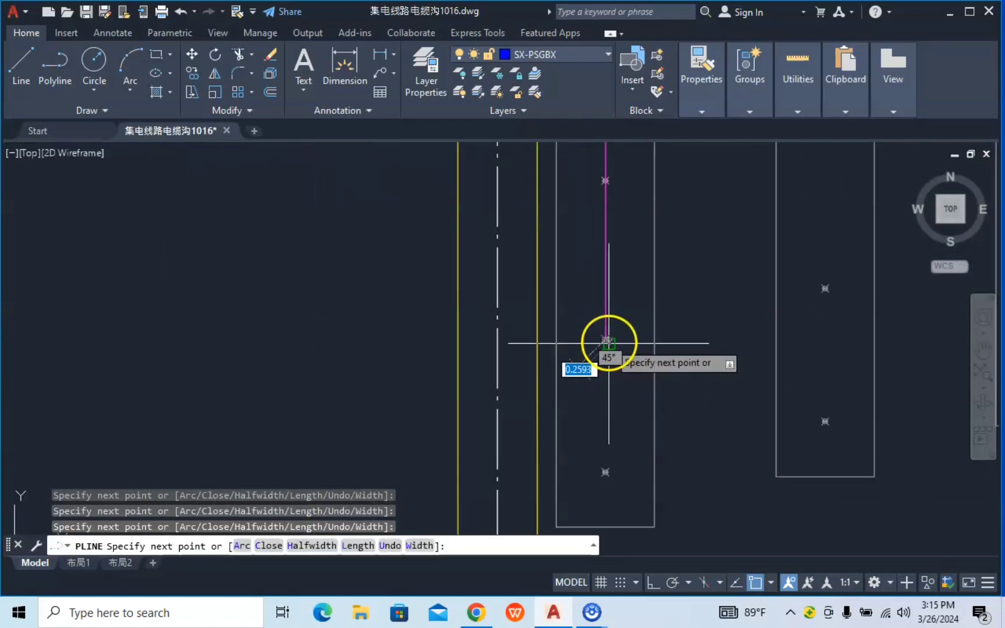
pyautogui.moveTo(635, 421); pyautogui.dragTo(594, 244, button='middle')
pyautogui.scroll(-1, 564, 298)
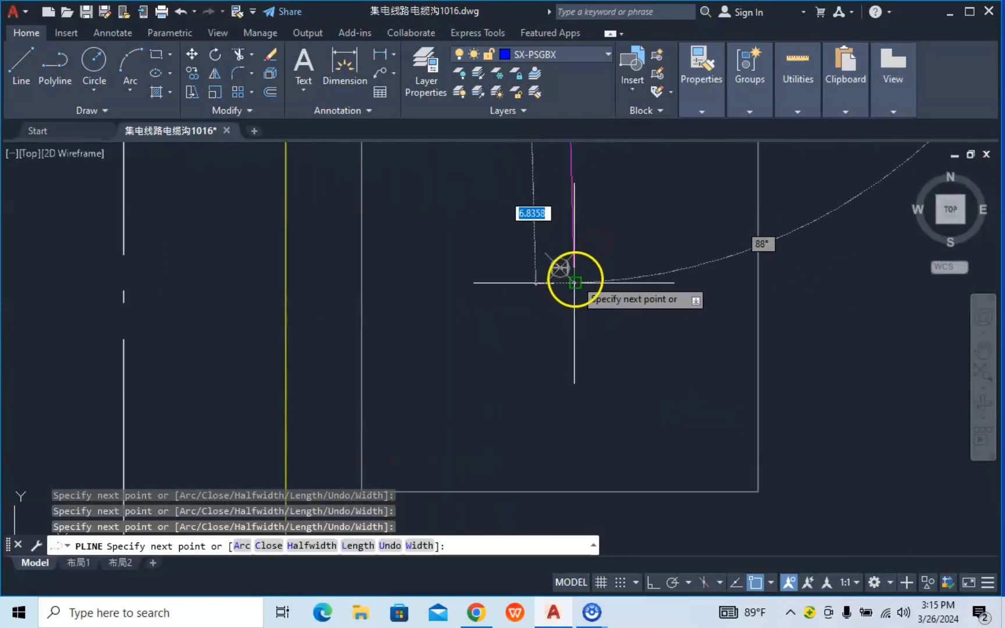
pyautogui.scroll(-3, 560, 273)
pyautogui.scroll(2, 554, 263)
pyautogui.scroll(2, 572, 233)
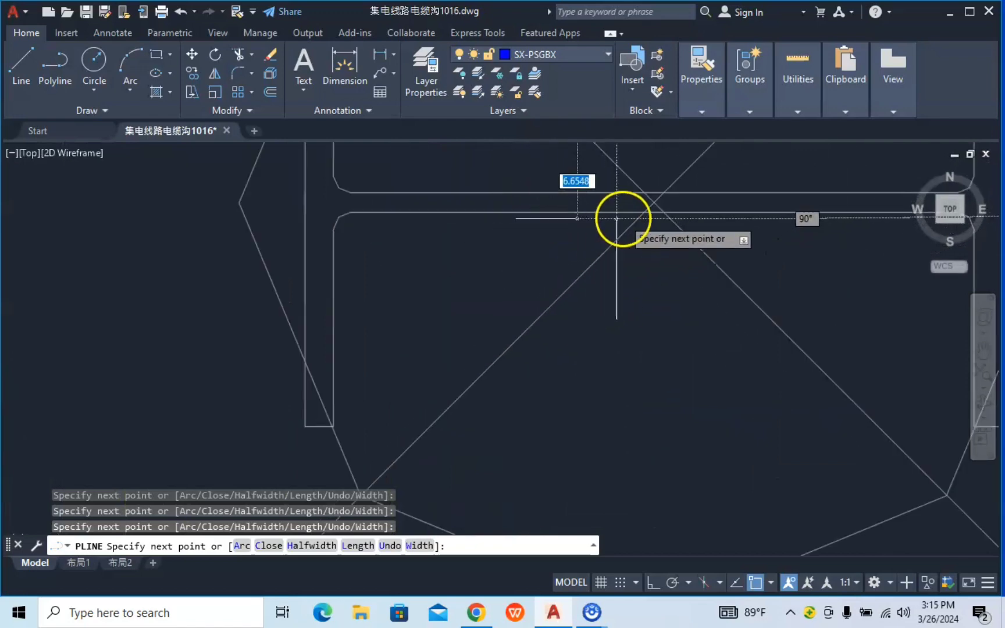
pyautogui.click(653, 202)
pyautogui.scroll(-3, 681, 396)
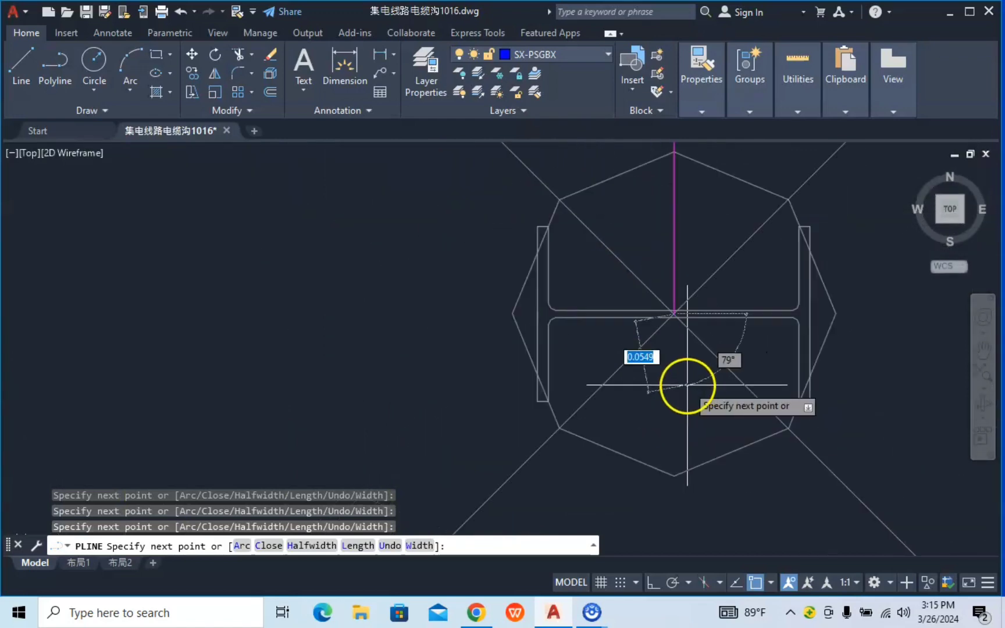
pyautogui.scroll(-3, 684, 402)
pyautogui.press('Escape')
pyautogui.scroll(-2, 627, 305)
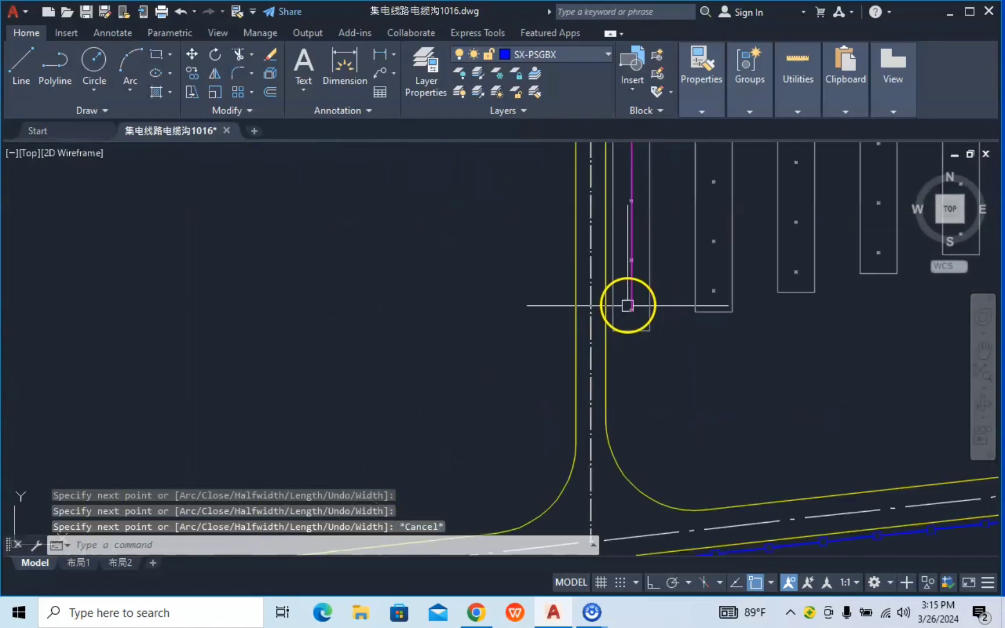
pyautogui.scroll(-2, 640, 262)
pyautogui.scroll(-2, 672, 354)
pyautogui.scroll(-2, 673, 337)
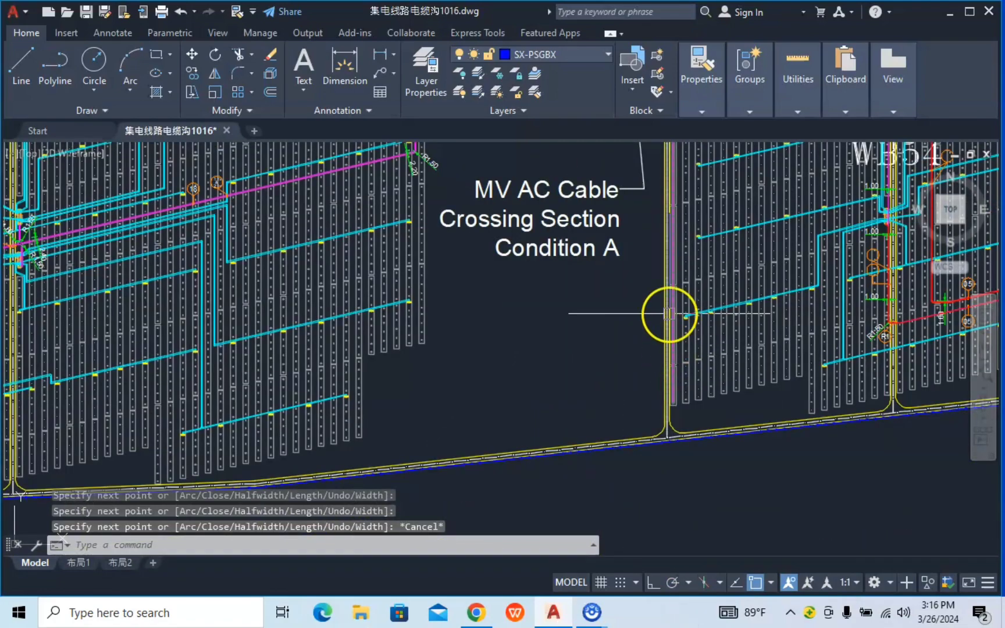
pyautogui.moveTo(673, 314)
pyautogui.mouseDown(button='middle')
pyautogui.moveTo(636, 391)
pyautogui.moveTo(623, 370)
pyautogui.mouseUp(button='middle')
pyautogui.scroll(3, 628, 325)
pyautogui.scroll(2, 639, 319)
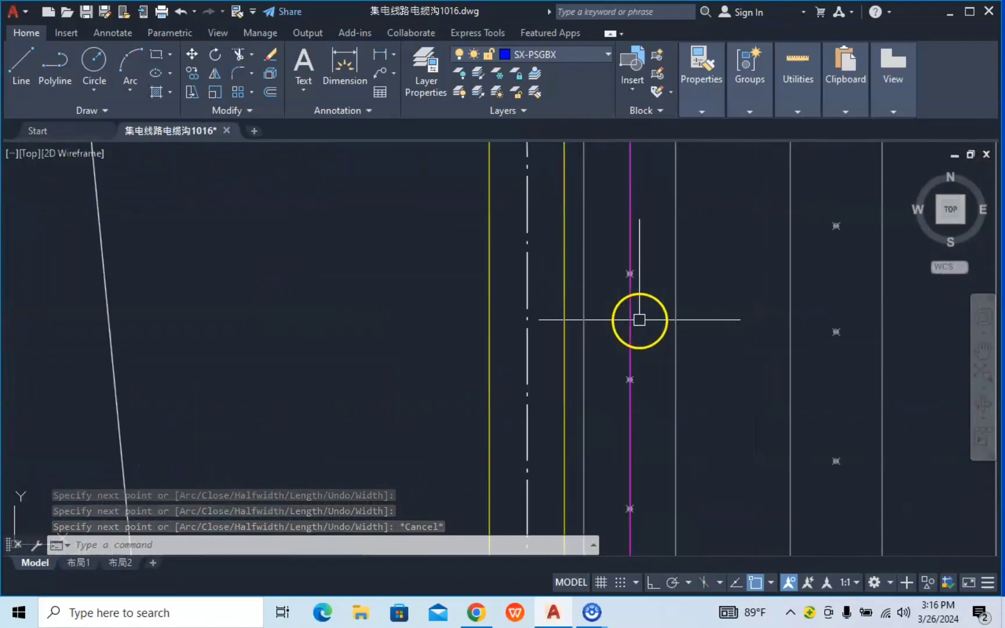
pyautogui.scroll(-4, 639, 343)
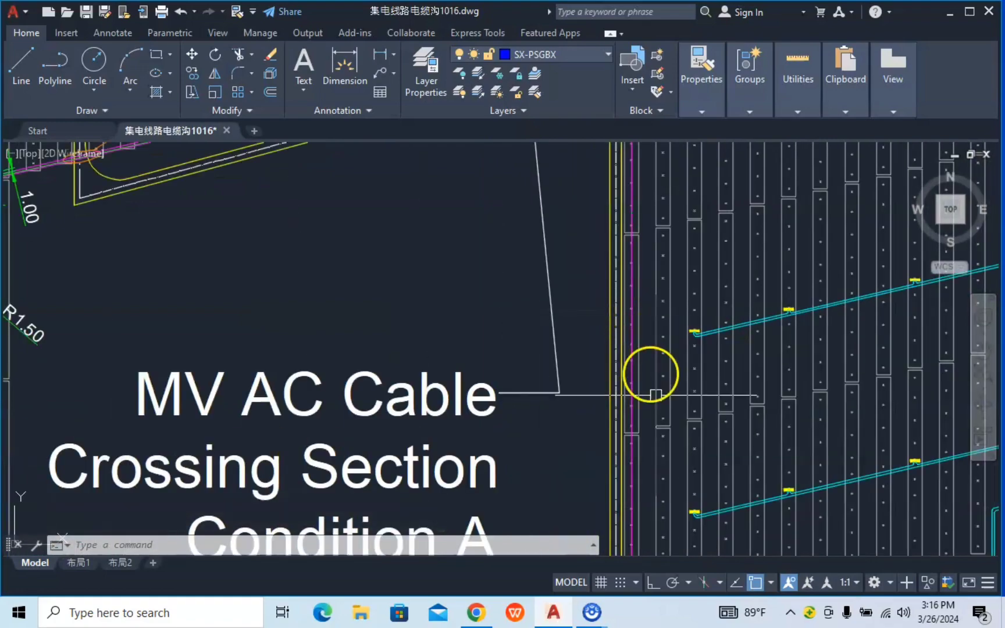
pyautogui.moveTo(650, 375); pyautogui.dragTo(608, 175, button='middle')
pyautogui.moveTo(596, 430); pyautogui.dragTo(554, 156, button='middle')
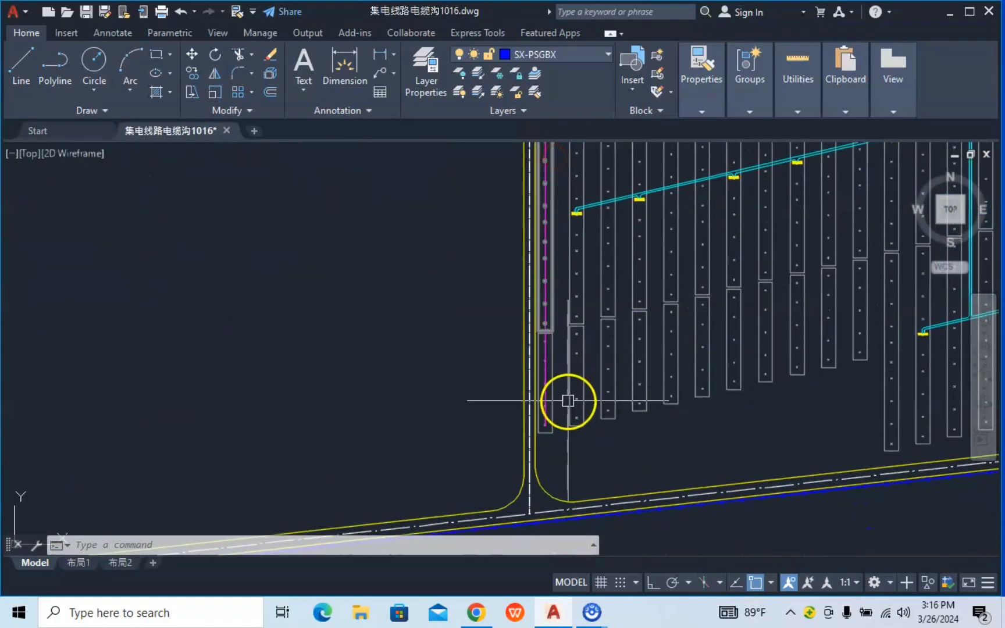
pyautogui.moveTo(567, 400); pyautogui.dragTo(601, 241, button='middle')
pyautogui.scroll(5, 586, 251)
pyautogui.scroll(3, 572, 261)
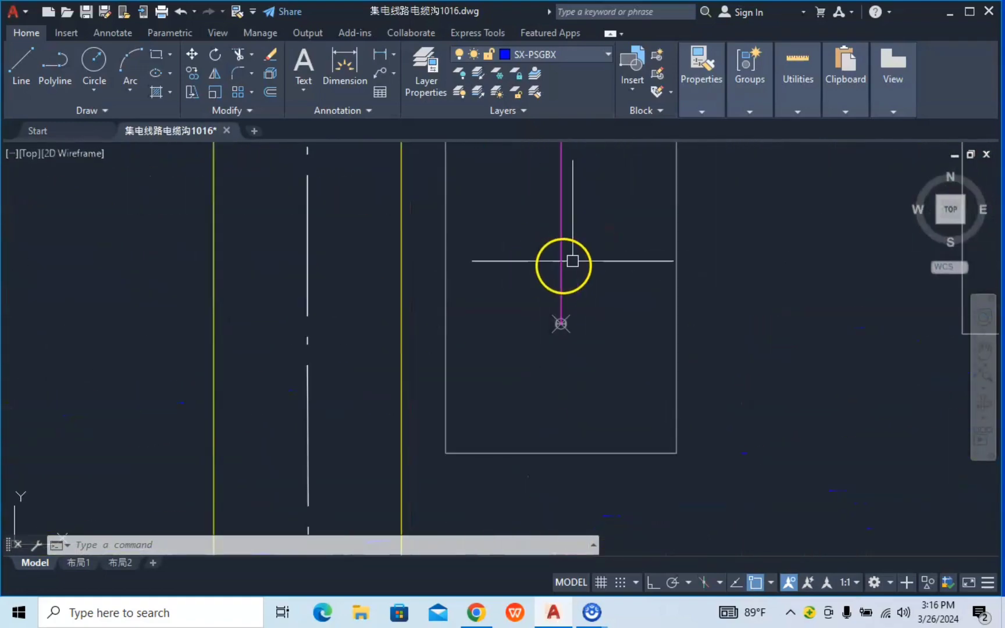
pyautogui.scroll(-2, 572, 261)
pyautogui.scroll(-3, 657, 269)
pyautogui.moveTo(697, 276); pyautogui.dragTo(578, 395, button='middle')
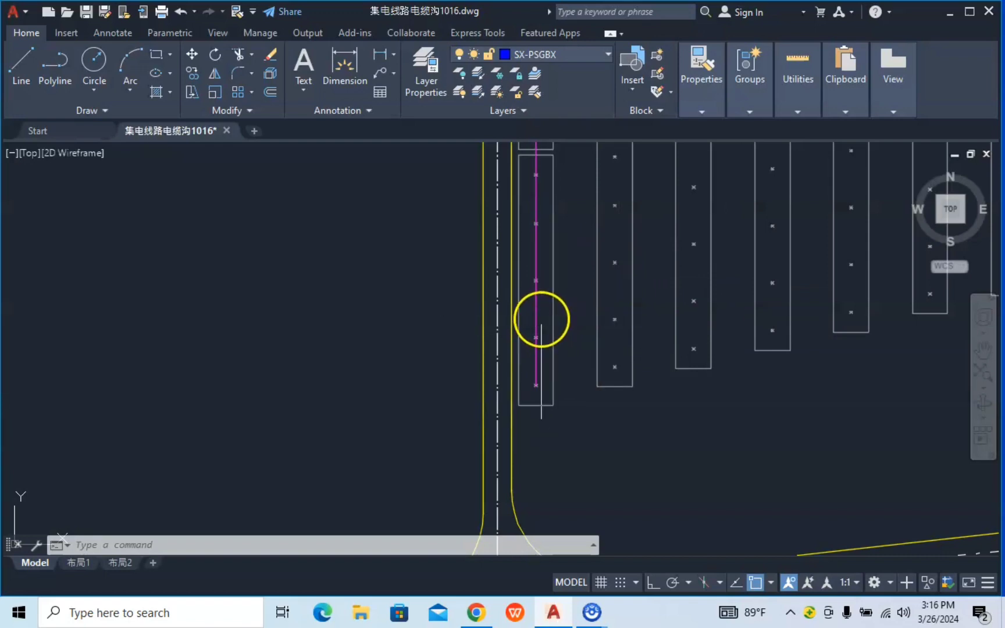
pyautogui.scroll(4, 538, 311)
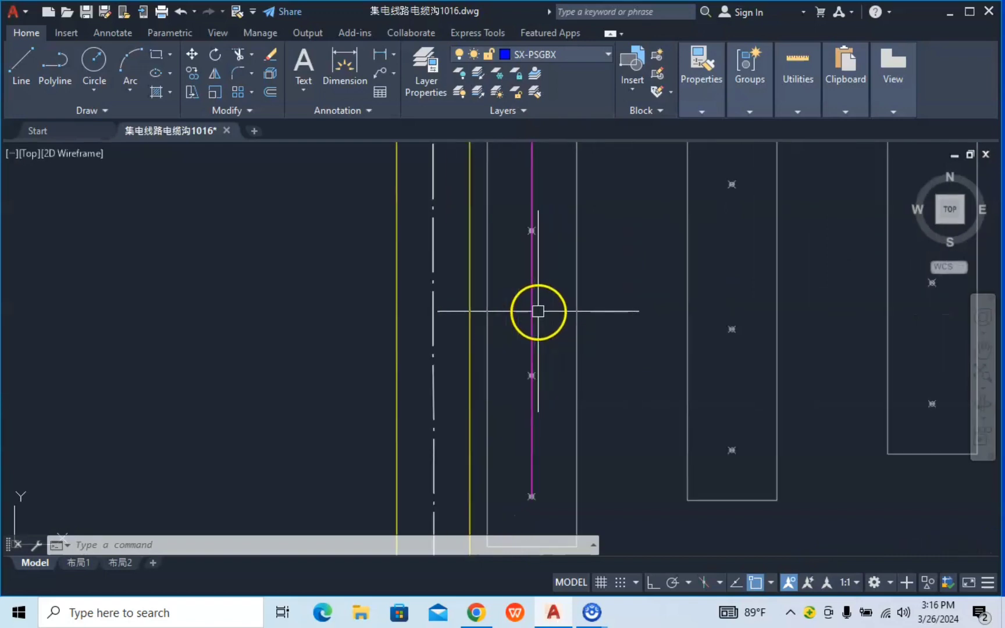
# Step: Select the magenta polyline and start copying it from the octagon-centre base point
pyautogui.click(538, 304)
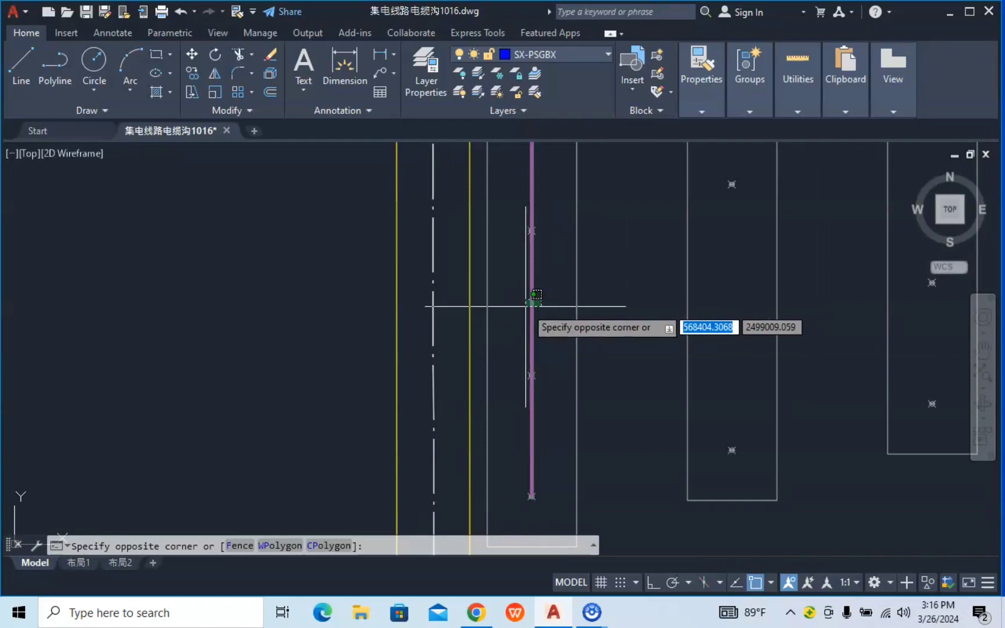
pyautogui.click(522, 327)
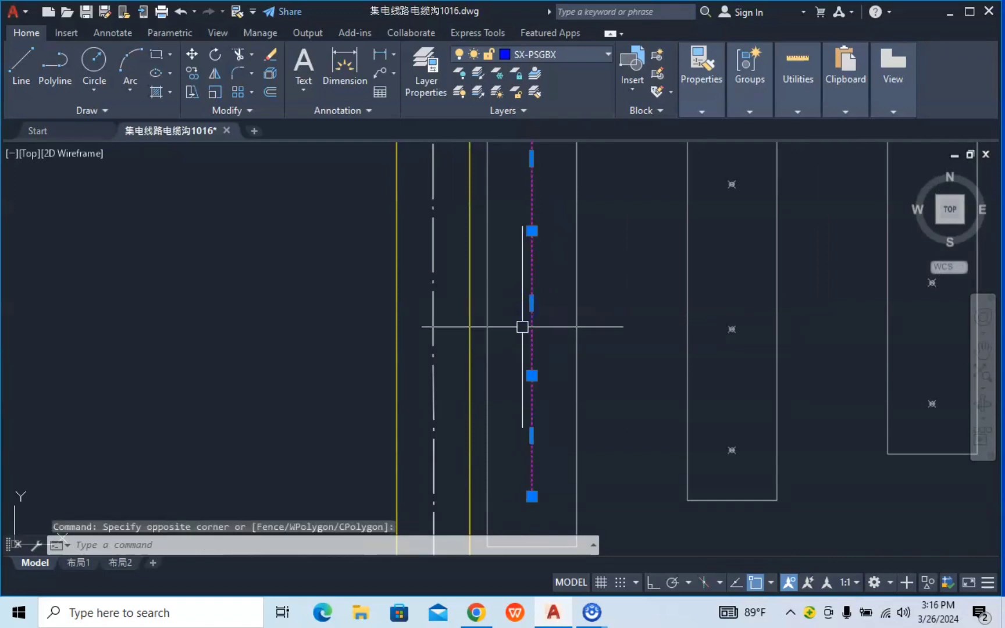
pyautogui.write('co')
pyautogui.press('Return')
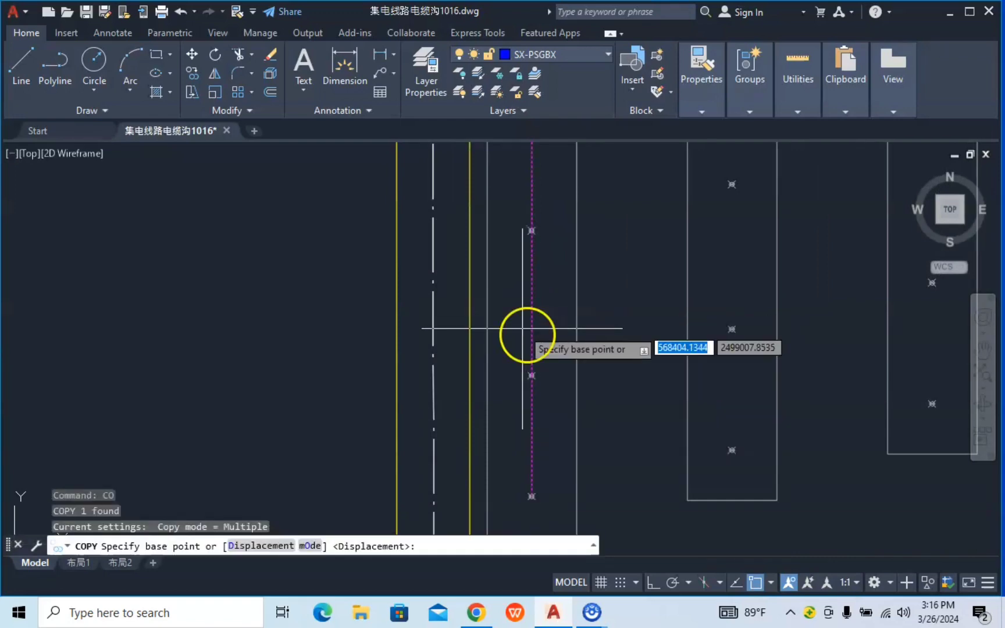
pyautogui.scroll(3, 529, 494)
pyautogui.scroll(3, 538, 442)
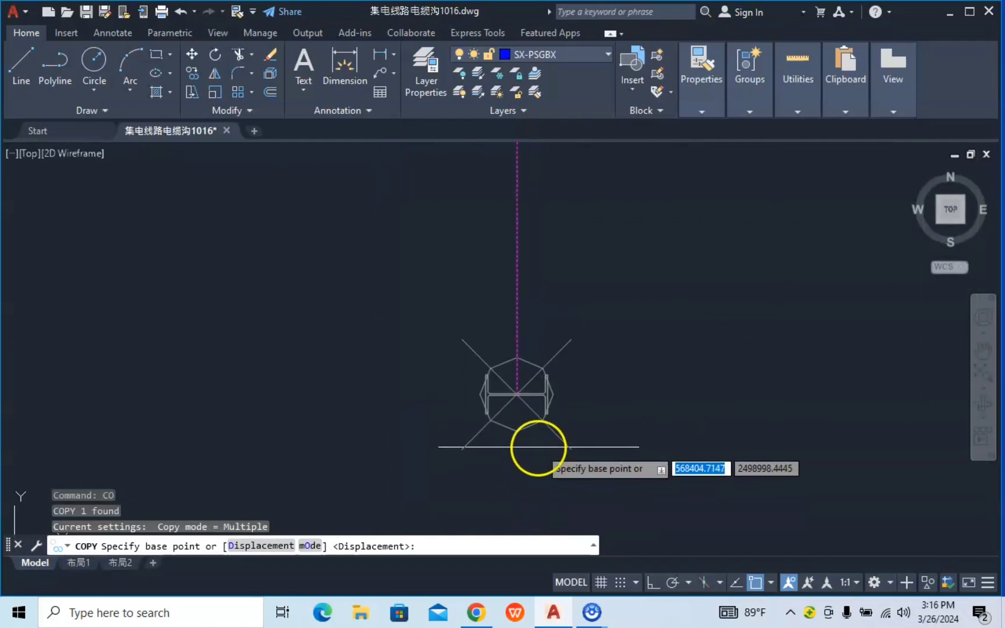
pyautogui.scroll(2, 517, 408)
pyautogui.scroll(6, 515, 406)
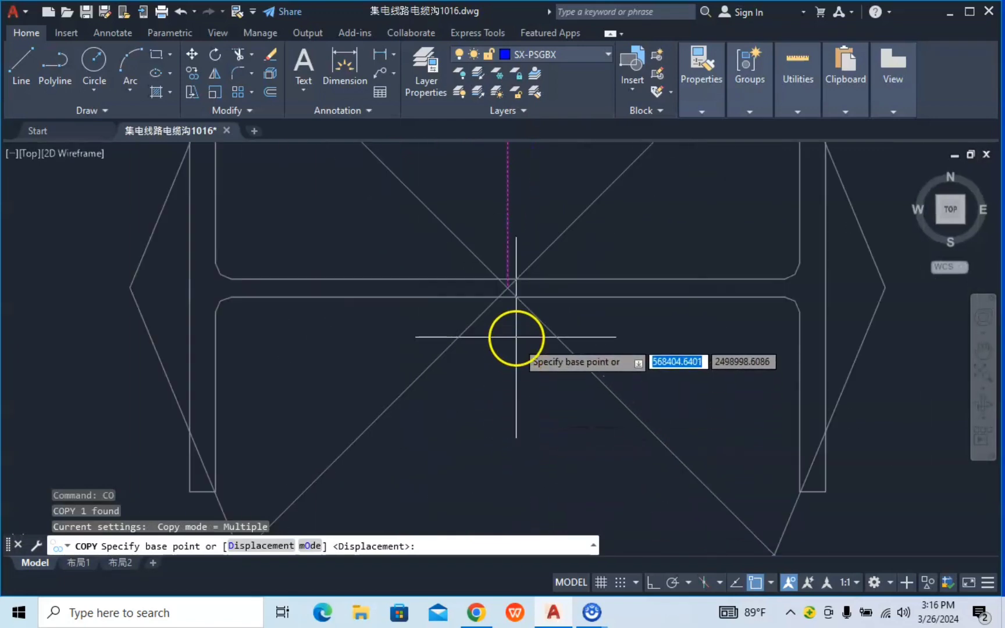
pyautogui.click(506, 291)
# Step: Place copies of the polyline at the centres of the next two octagon frames
pyautogui.scroll(-8, 752, 291)
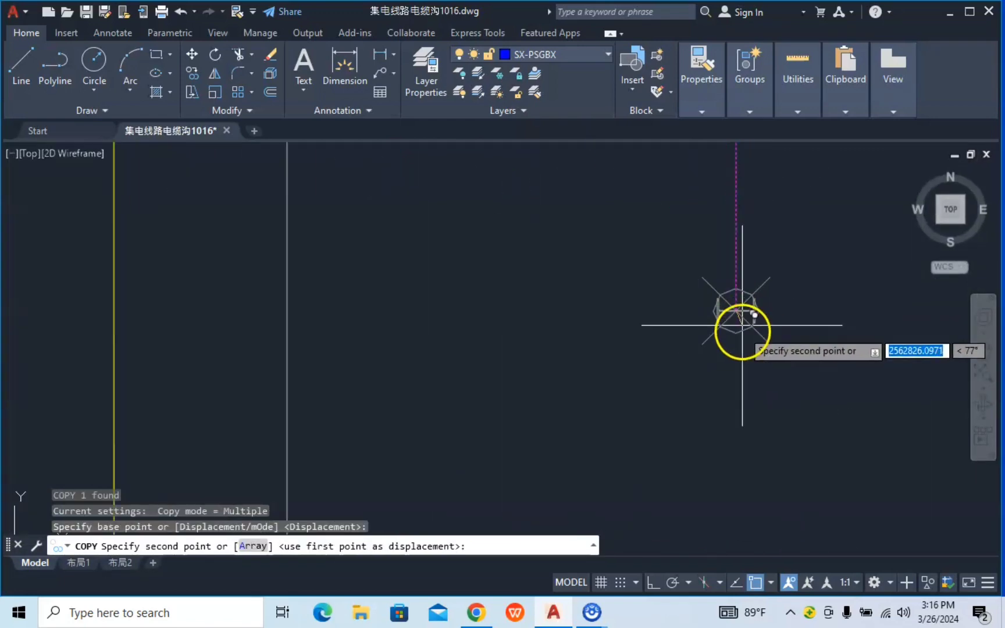
pyautogui.moveTo(807, 292); pyautogui.dragTo(321, 420, button='middle')
pyautogui.scroll(-5, 697, 343)
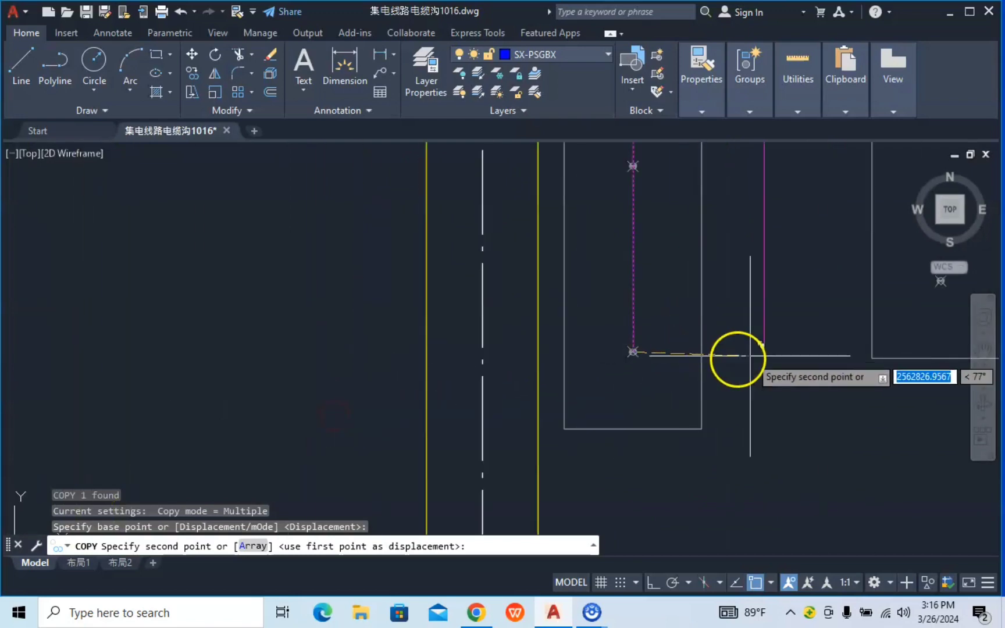
pyautogui.moveTo(740, 354); pyautogui.dragTo(413, 412, button='middle')
pyautogui.scroll(2, 587, 361)
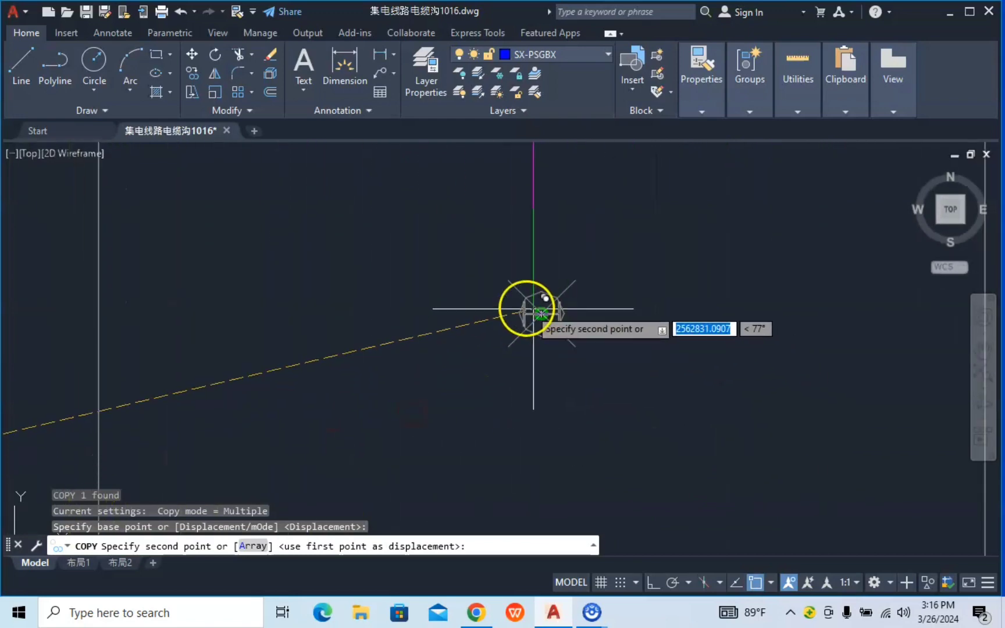
pyautogui.scroll(2, 532, 309)
pyautogui.scroll(3, 605, 364)
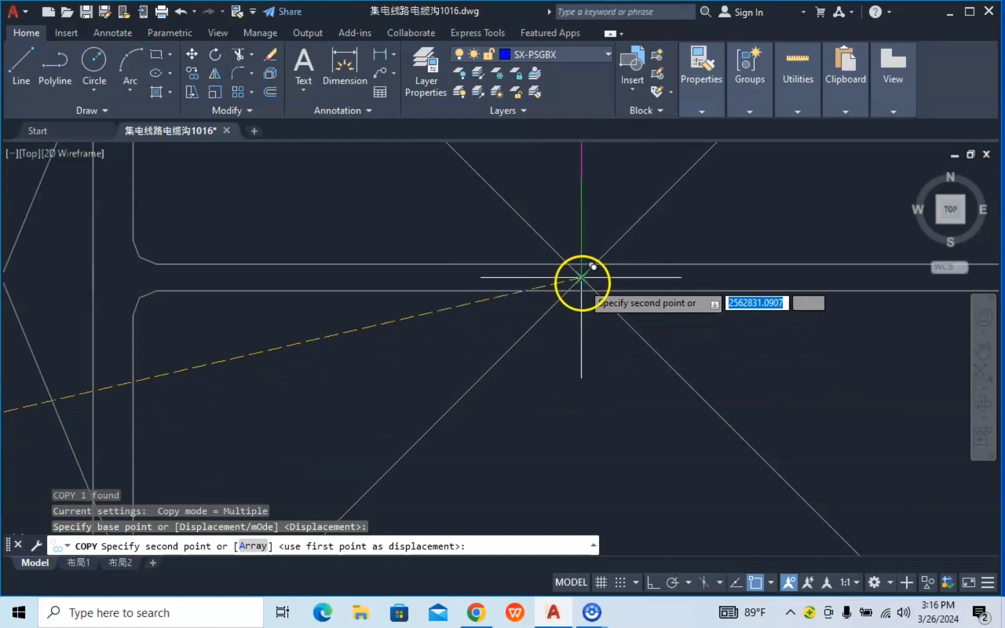
pyautogui.click(581, 277)
pyautogui.scroll(5, 703, 439)
pyautogui.scroll(-3, 704, 439)
pyautogui.scroll(-2, 756, 407)
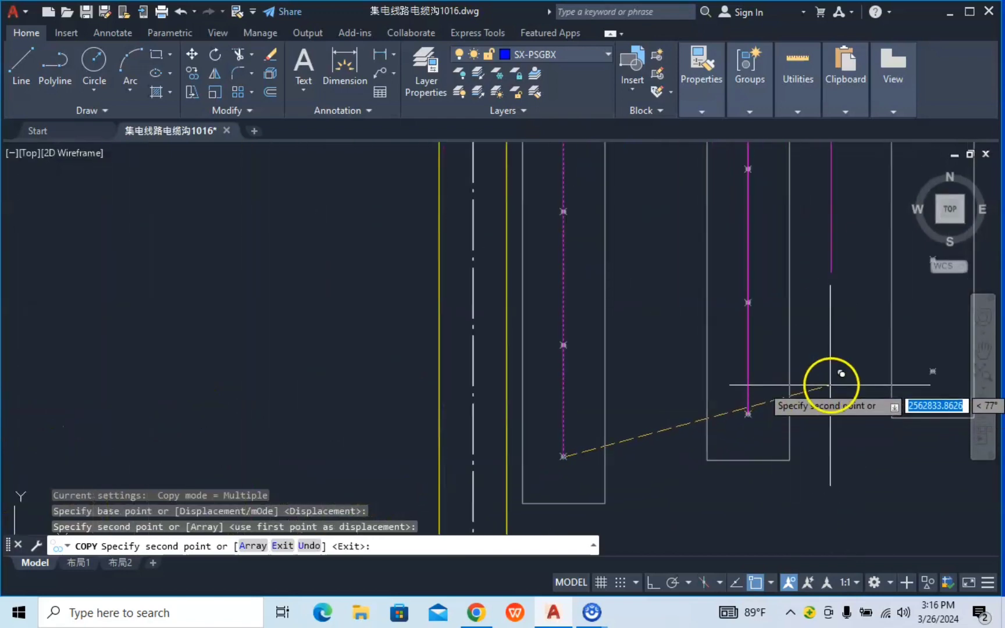
pyautogui.moveTo(834, 382)
pyautogui.mouseDown(button='middle')
pyautogui.moveTo(623, 448)
pyautogui.moveTo(523, 462)
pyautogui.mouseUp(button='middle')
pyautogui.scroll(3, 609, 453)
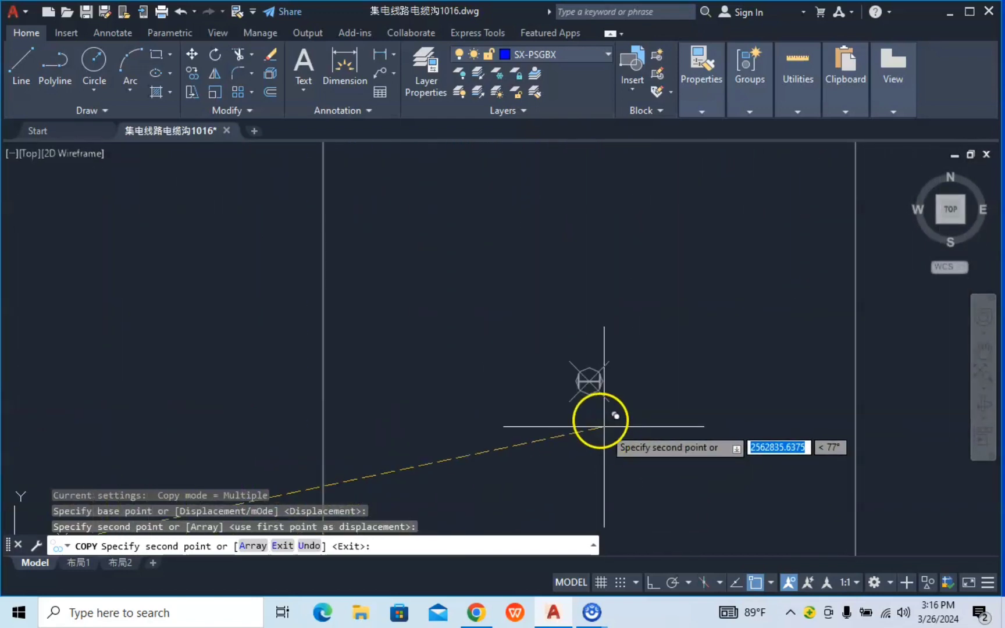
pyautogui.scroll(2, 597, 417)
pyautogui.scroll(2, 596, 382)
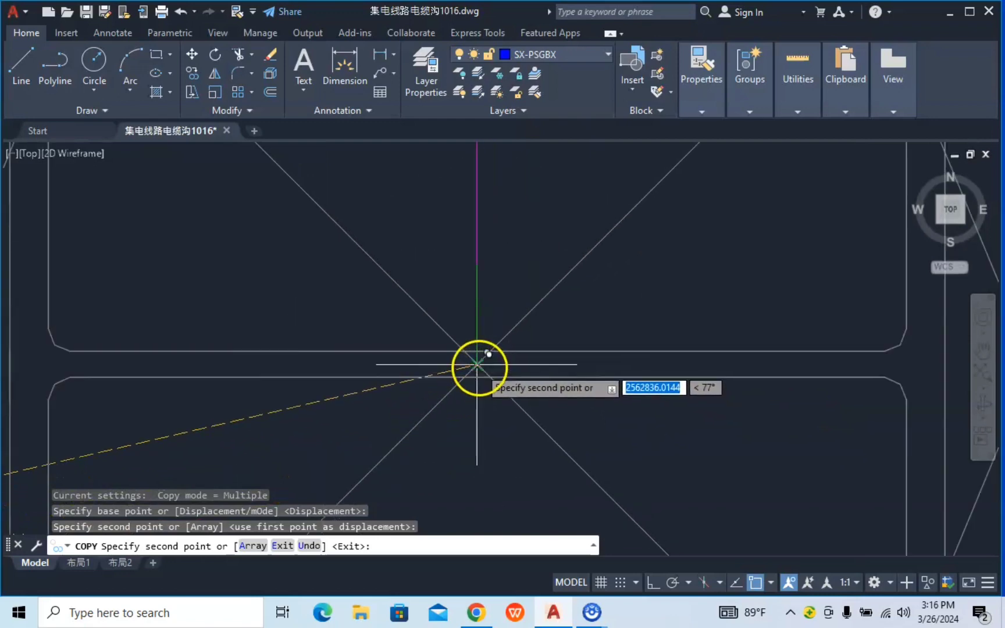
pyautogui.click(488, 370)
# Step: Place two more copies at octagon centres further across the parking rows
pyautogui.scroll(-2, 549, 385)
pyautogui.scroll(-2, 616, 431)
pyautogui.scroll(-2, 628, 431)
pyautogui.scroll(-2, 746, 410)
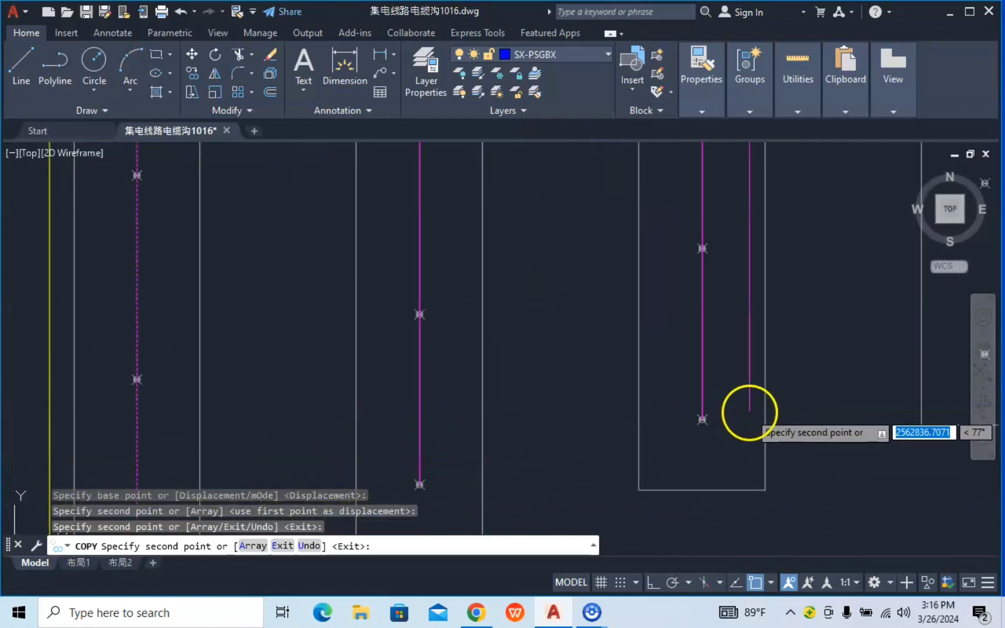
pyautogui.scroll(1, 796, 404)
pyautogui.moveTo(796, 404); pyautogui.dragTo(507, 461, button='middle')
pyautogui.scroll(3, 635, 445)
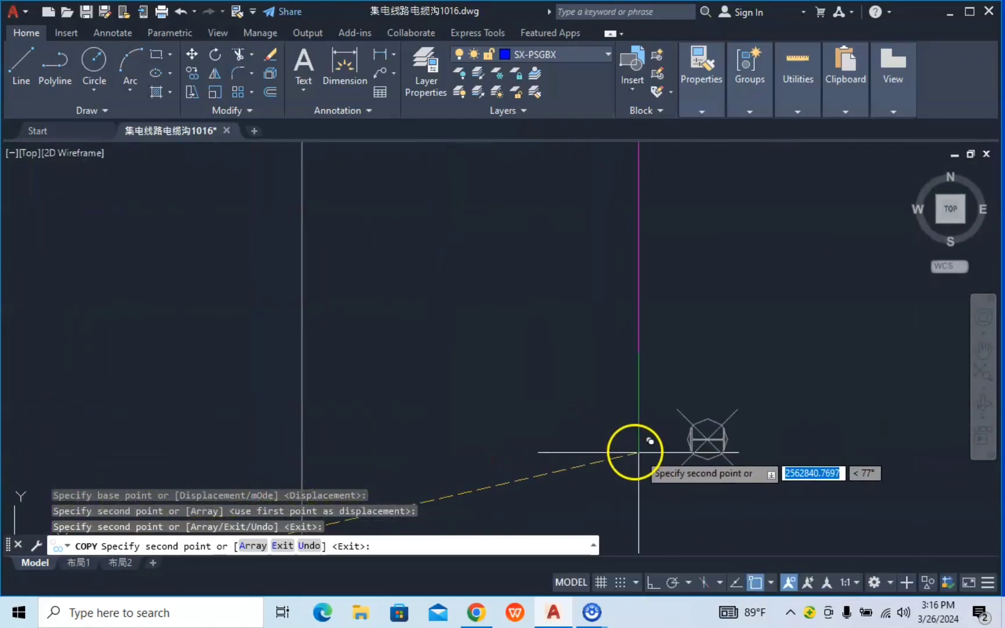
pyautogui.scroll(2, 684, 437)
pyautogui.scroll(2, 731, 441)
pyautogui.moveTo(863, 366); pyautogui.dragTo(300, 370, button='middle')
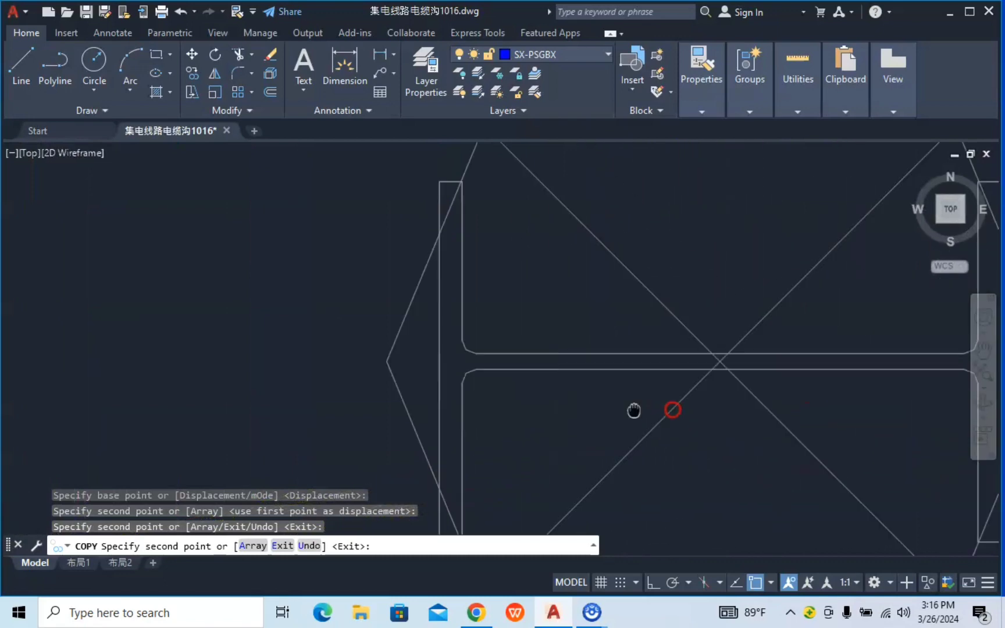
pyautogui.click(285, 365)
pyautogui.scroll(-3, 348, 378)
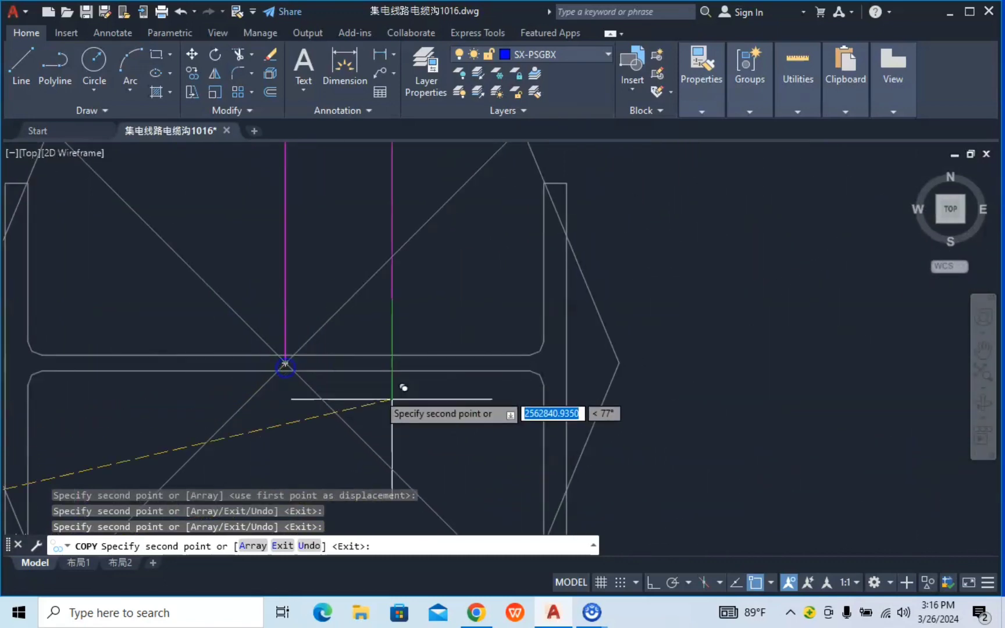
pyautogui.scroll(-3, 418, 413)
pyautogui.scroll(-2, 581, 398)
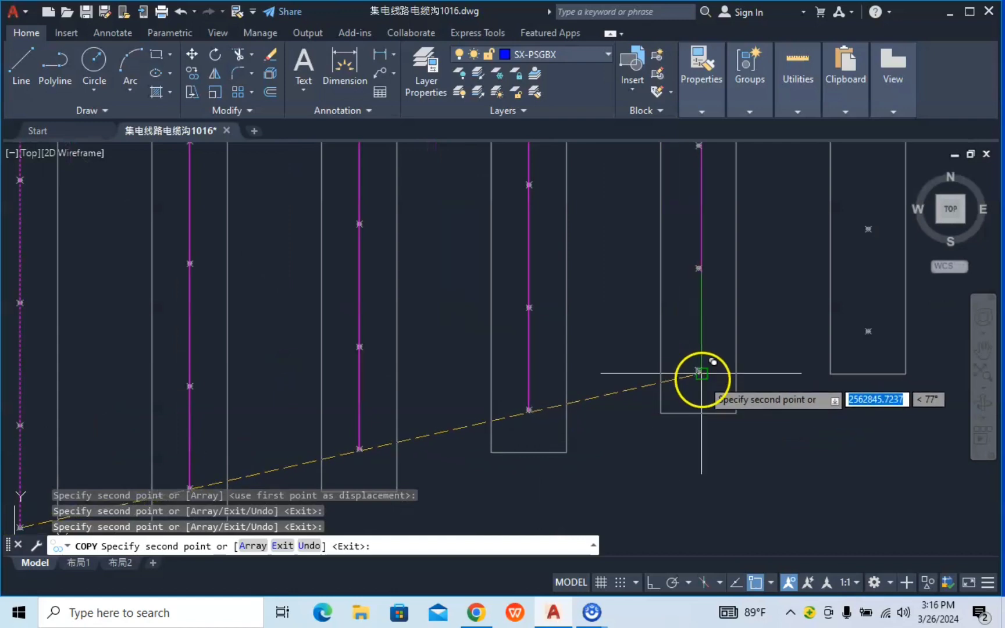
pyautogui.scroll(3, 702, 361)
pyautogui.scroll(3, 680, 325)
pyautogui.scroll(3, 612, 252)
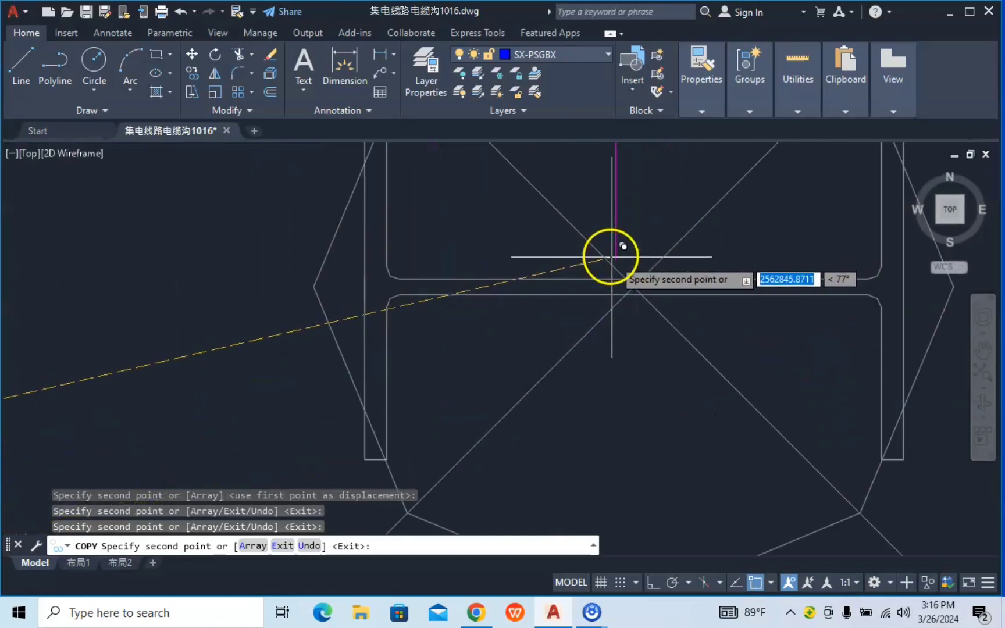
pyautogui.click(634, 286)
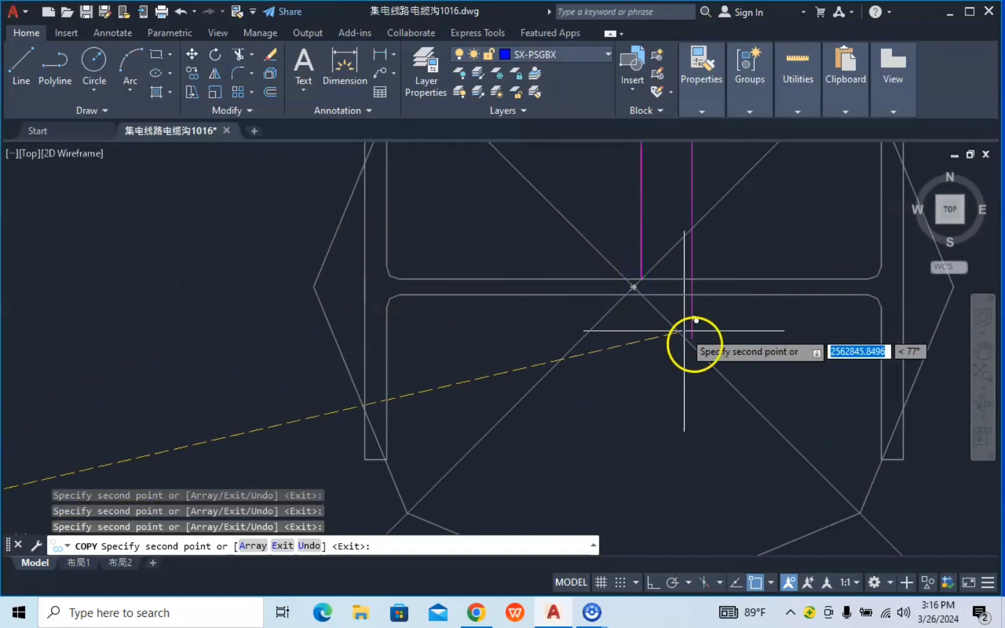
pyautogui.scroll(-4, 640, 354)
pyautogui.scroll(-3, 565, 374)
pyautogui.scroll(-2, 403, 385)
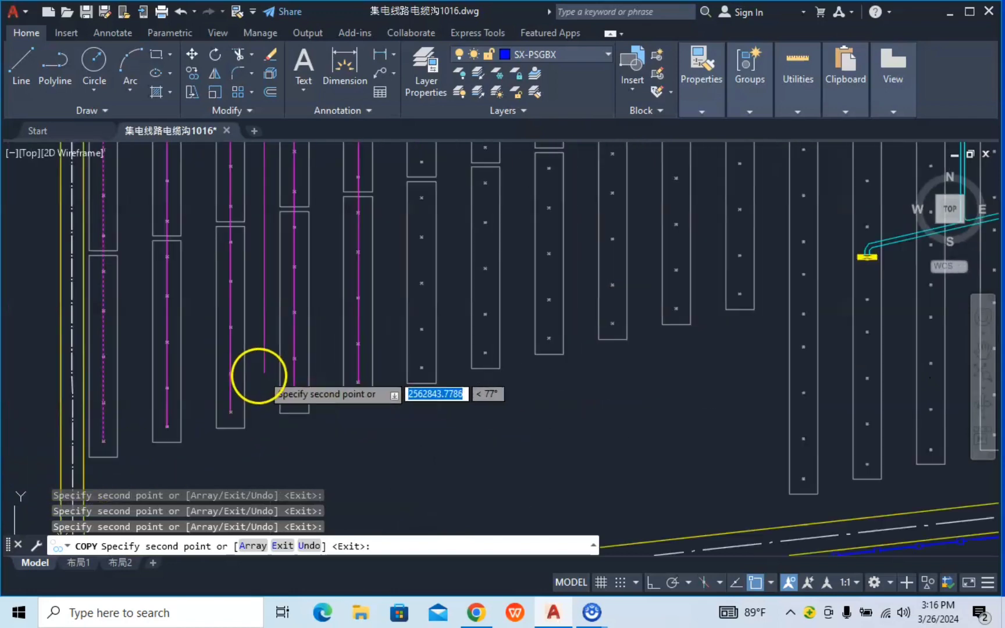
pyautogui.moveTo(219, 381); pyautogui.dragTo(326, 407, button='middle')
# Step: Cancel the copy placement and select the magenta cable polyline
pyautogui.press('Escape')
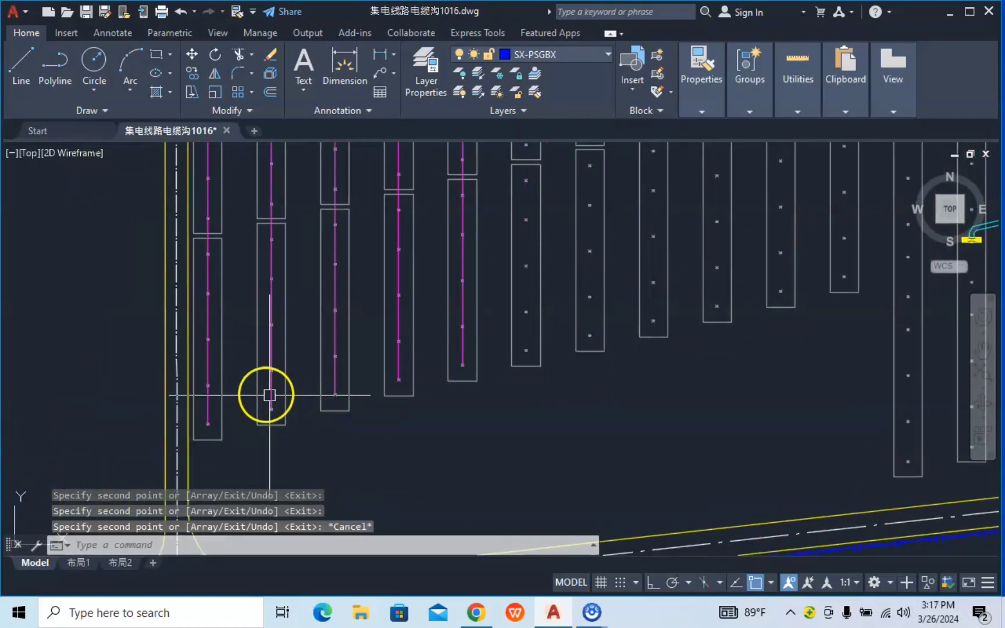
pyautogui.moveTo(251, 365); pyautogui.dragTo(572, 265, button='middle')
pyautogui.scroll(2, 404, 325)
pyautogui.scroll(1, 414, 314)
pyautogui.scroll(3, 571, 264)
pyautogui.click(581, 249)
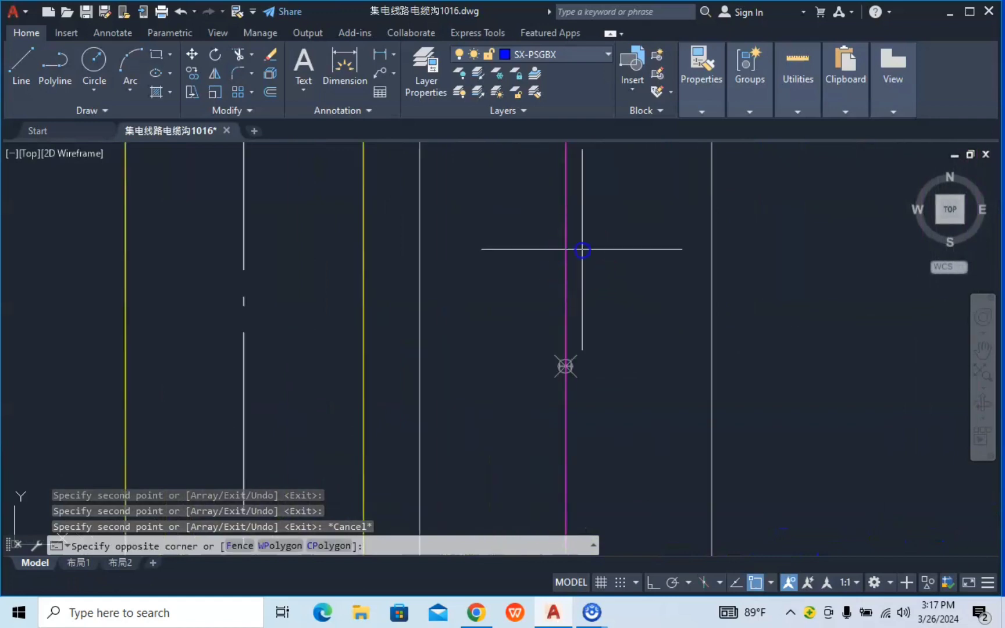
pyautogui.click(529, 273)
pyautogui.scroll(-4, 596, 302)
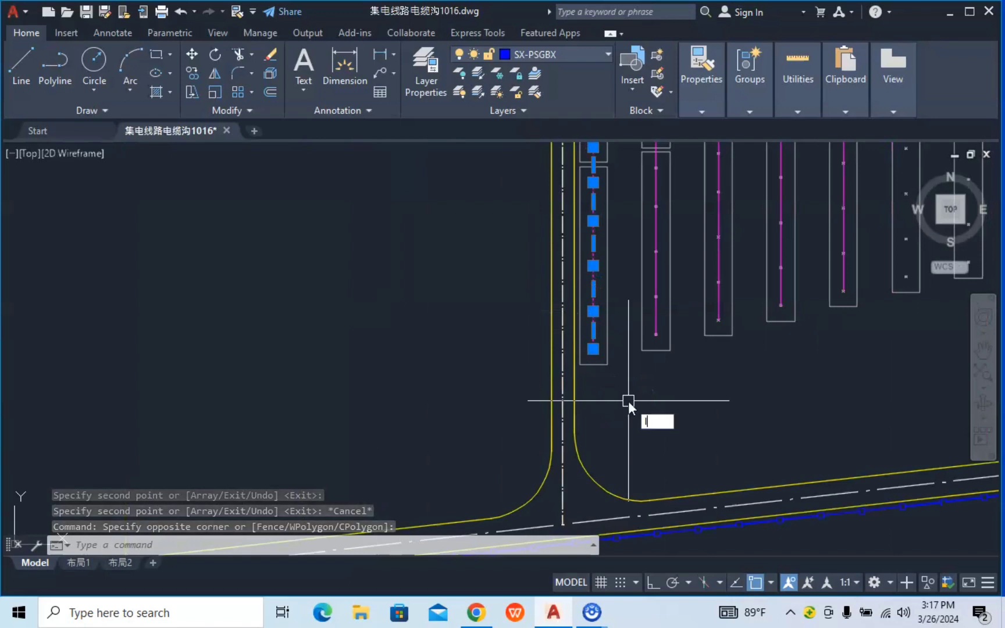
# Step: List the polyline's vertices with LI (length about 309.6), then repeat LIST
pyautogui.write('LI')
pyautogui.press('Return')
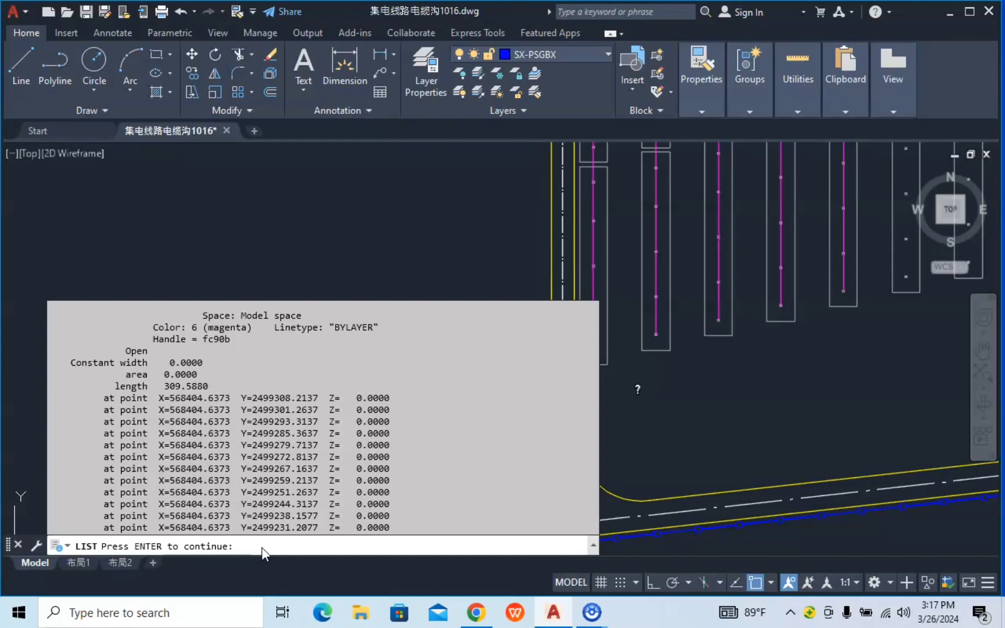
pyautogui.press('Return')
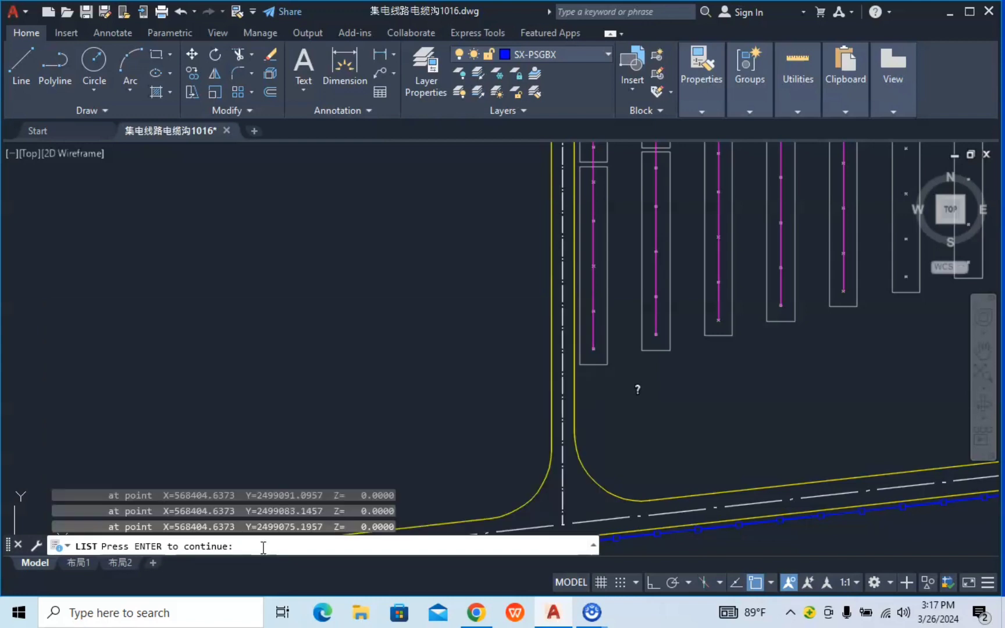
pyautogui.press('Return')
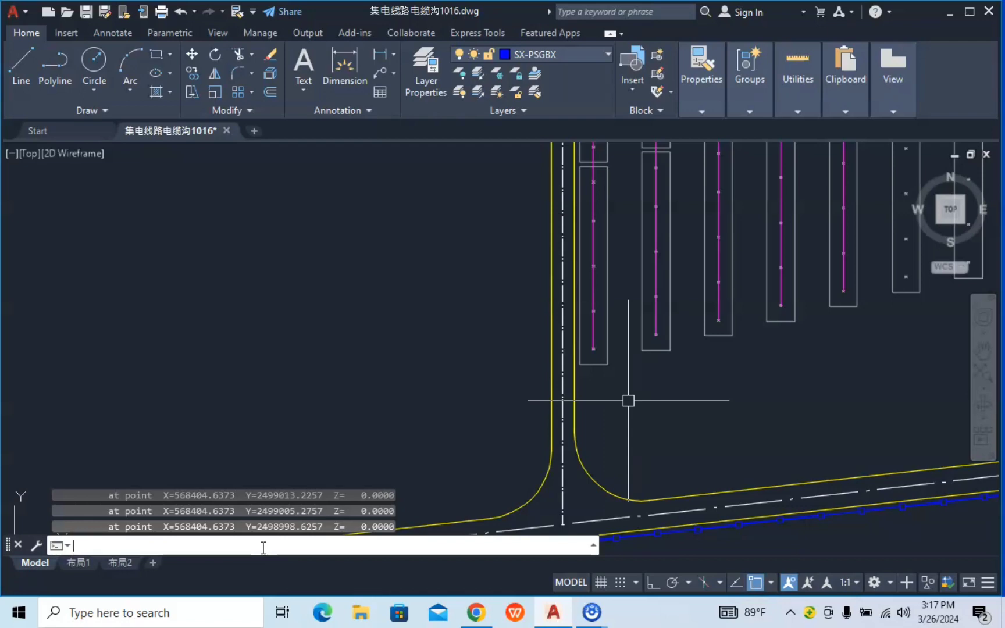
pyautogui.press('Return')
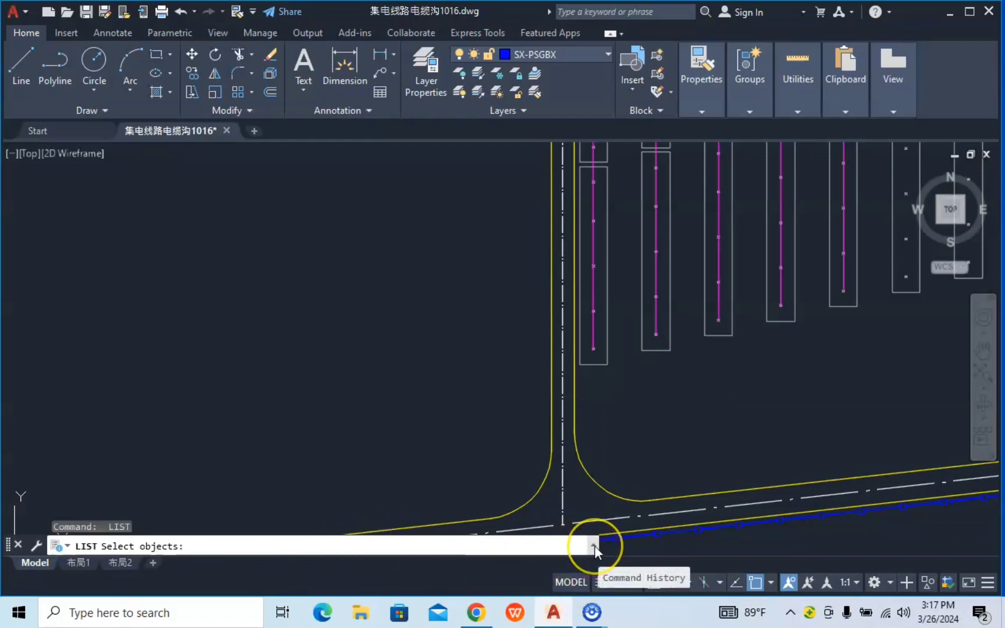
# Step: Expand the command history and select the listed vertex coordinate lines
pyautogui.click(594, 545)
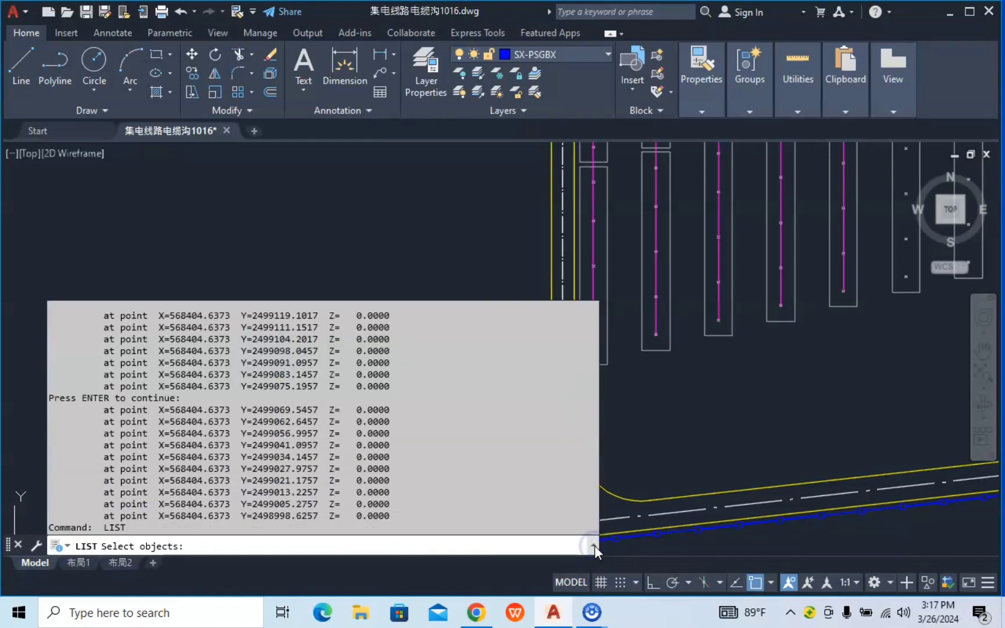
pyautogui.scroll(2, 442, 430)
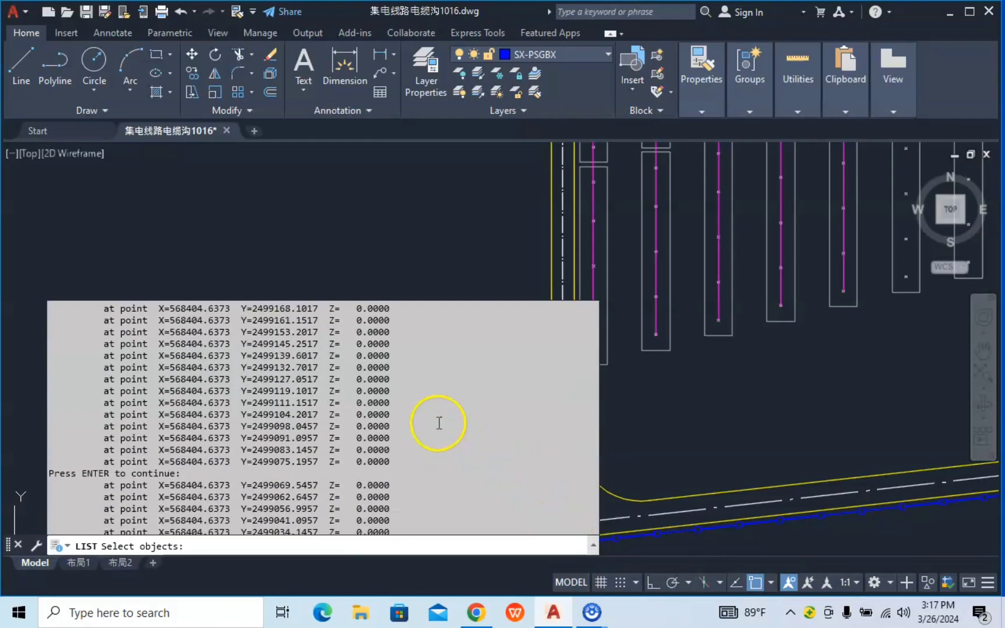
pyautogui.scroll(2, 439, 421)
pyautogui.scroll(1, 439, 422)
pyautogui.scroll(2, 437, 419)
pyautogui.scroll(1, 437, 415)
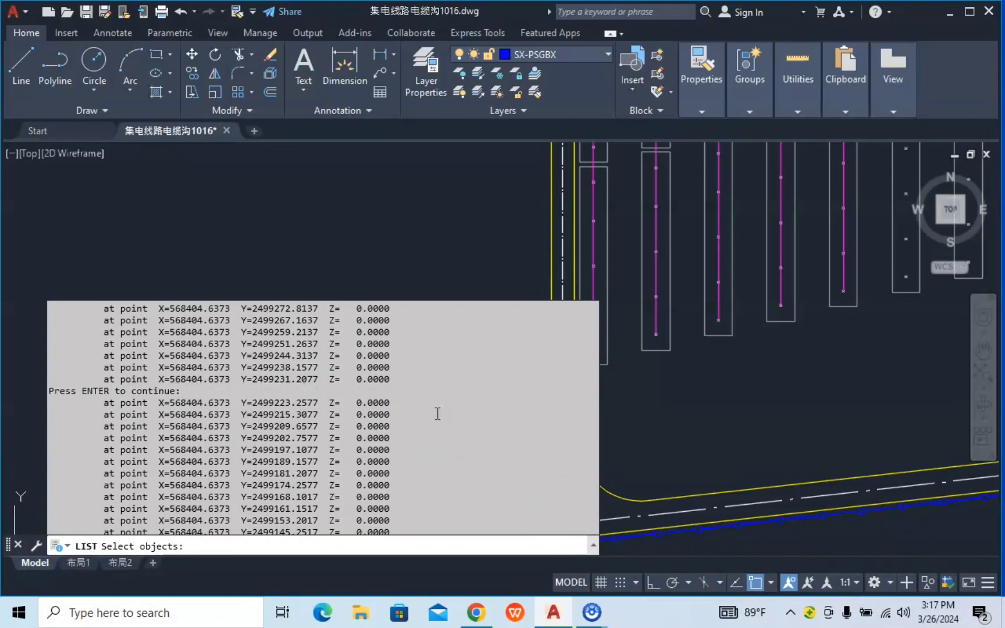
pyautogui.scroll(1, 435, 411)
pyautogui.scroll(1, 435, 411)
pyautogui.scroll(1, 419, 409)
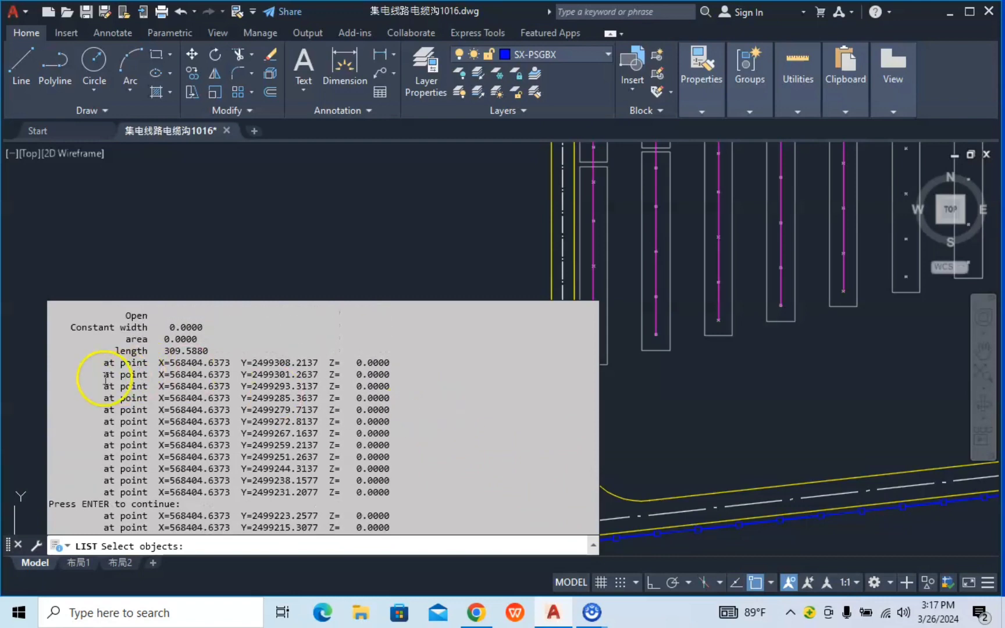
pyautogui.moveTo(177, 360); pyautogui.dragTo(282, 377)
pyautogui.moveTo(368, 371)
pyautogui.mouseDown()
pyautogui.moveTo(430, 466)
pyautogui.moveTo(438, 607)
pyautogui.mouseUp()
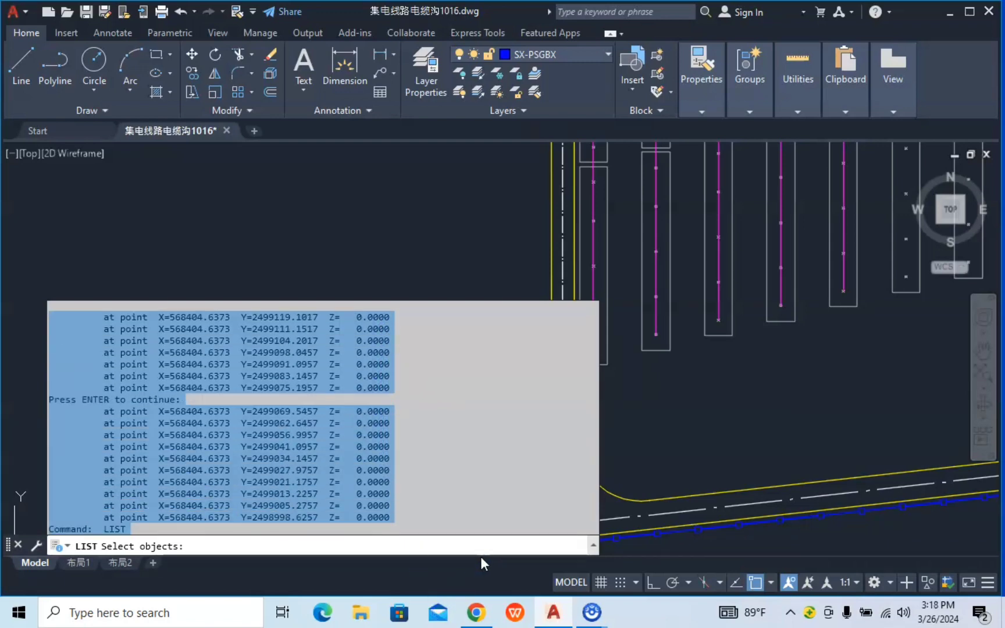
# Step: Copy the selected coordinate lines to the clipboard
pyautogui.rightClick(450, 437)
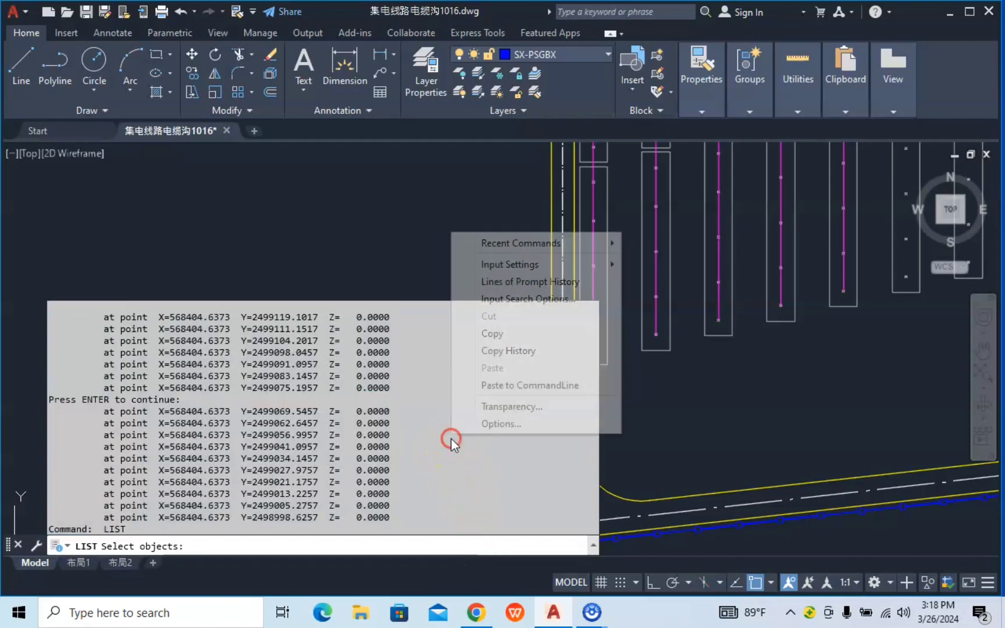
pyautogui.click(490, 334)
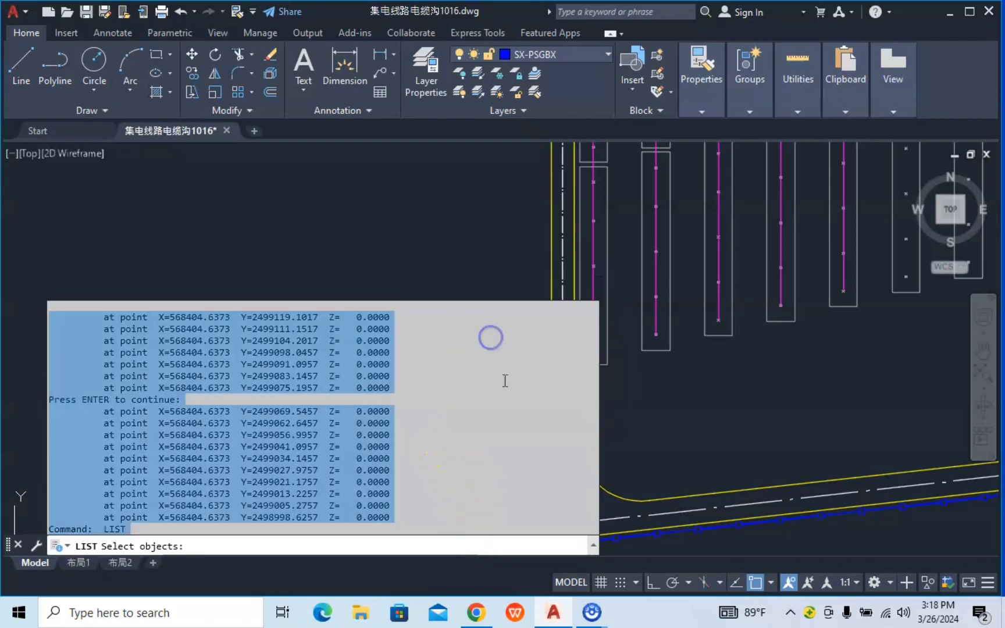
pyautogui.click(505, 615)
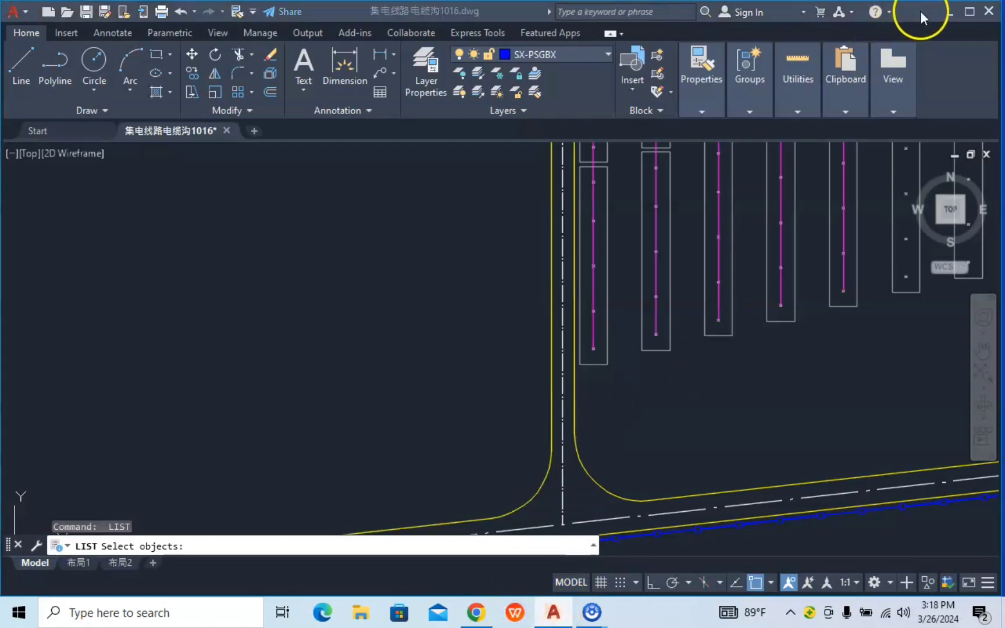
pyautogui.click(767, 148)
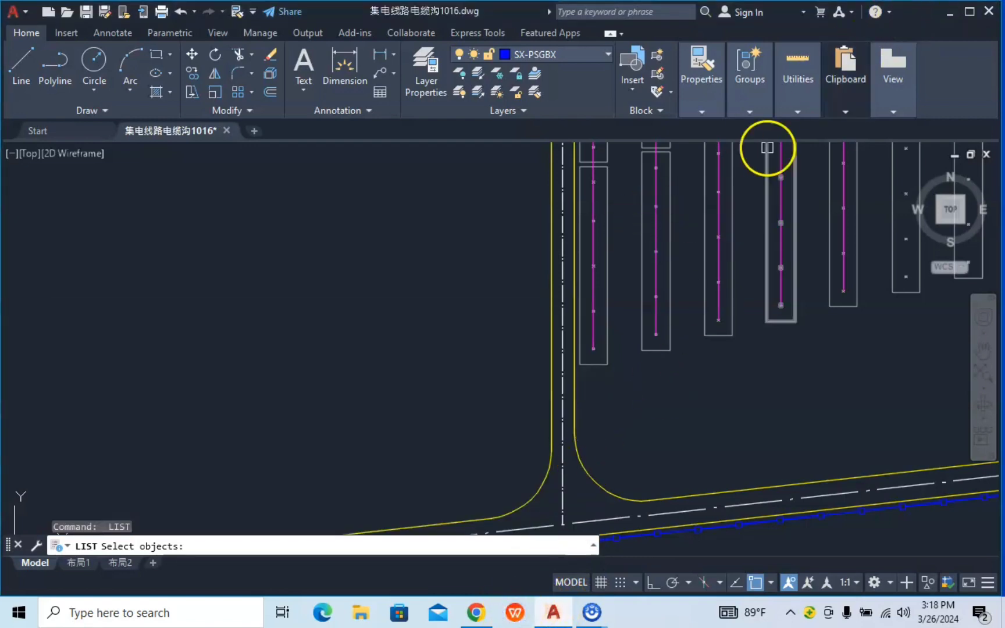
# Step: Paste the copied point listing into cell G1 of Book1, filling column G
pyautogui.click(951, 13)
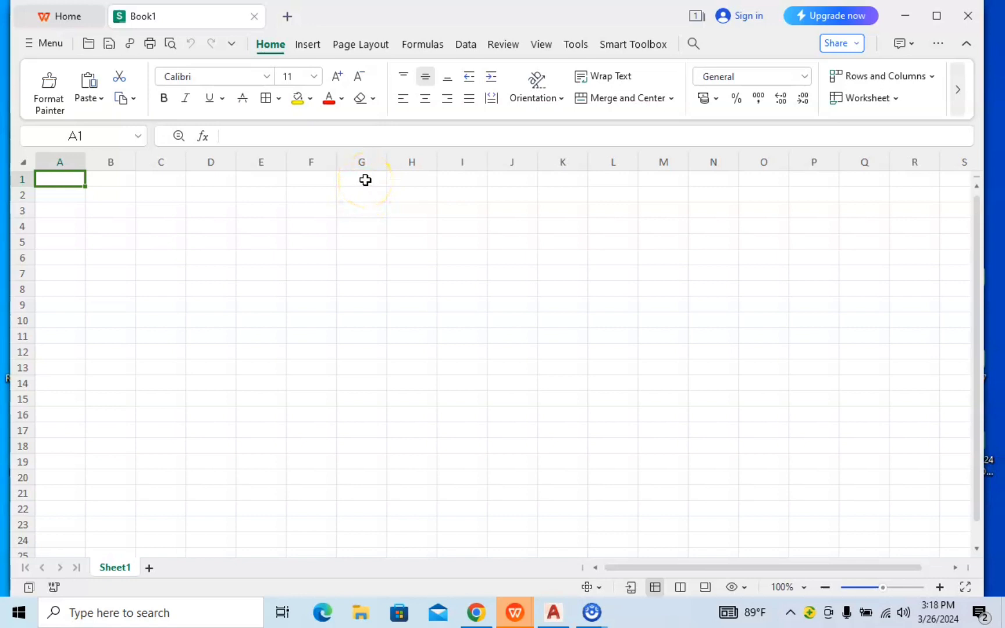
pyautogui.click(365, 180)
pyautogui.rightClick(365, 180)
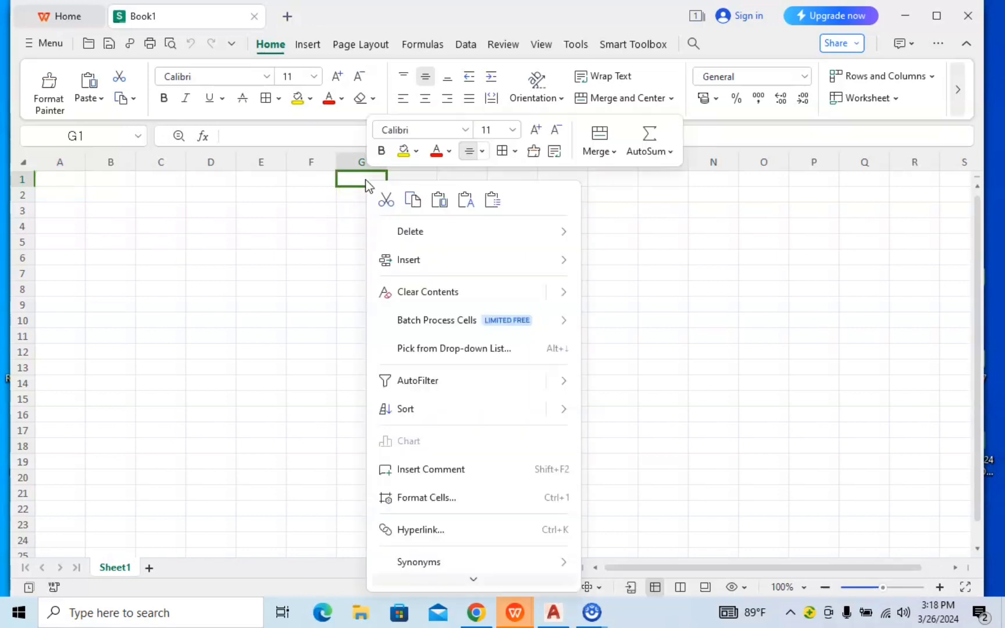
pyautogui.click(439, 201)
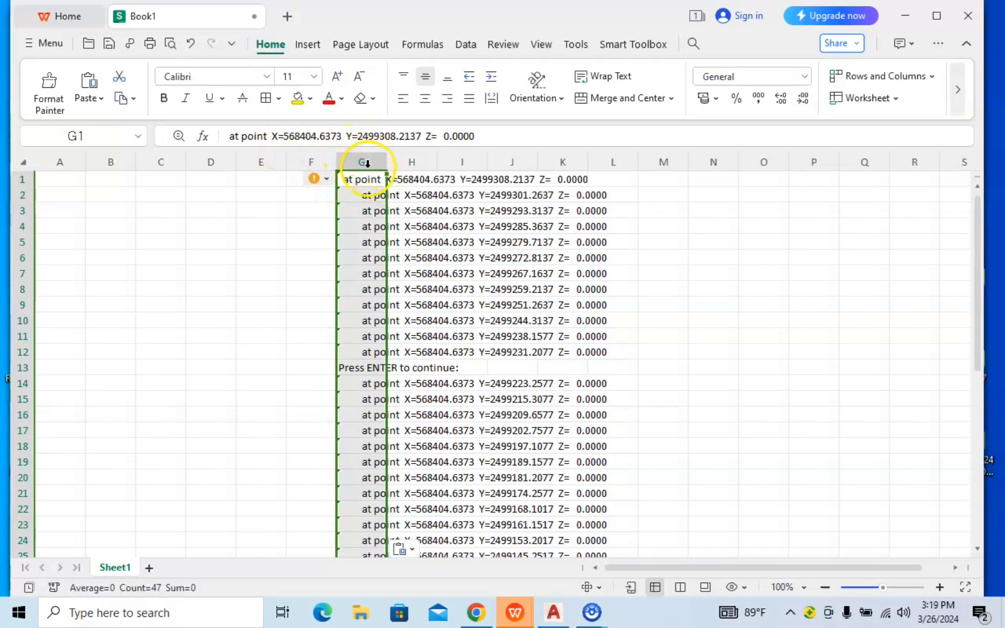
# Step: Start Text to Columns on column G using the Delimited option
pyautogui.click(465, 44)
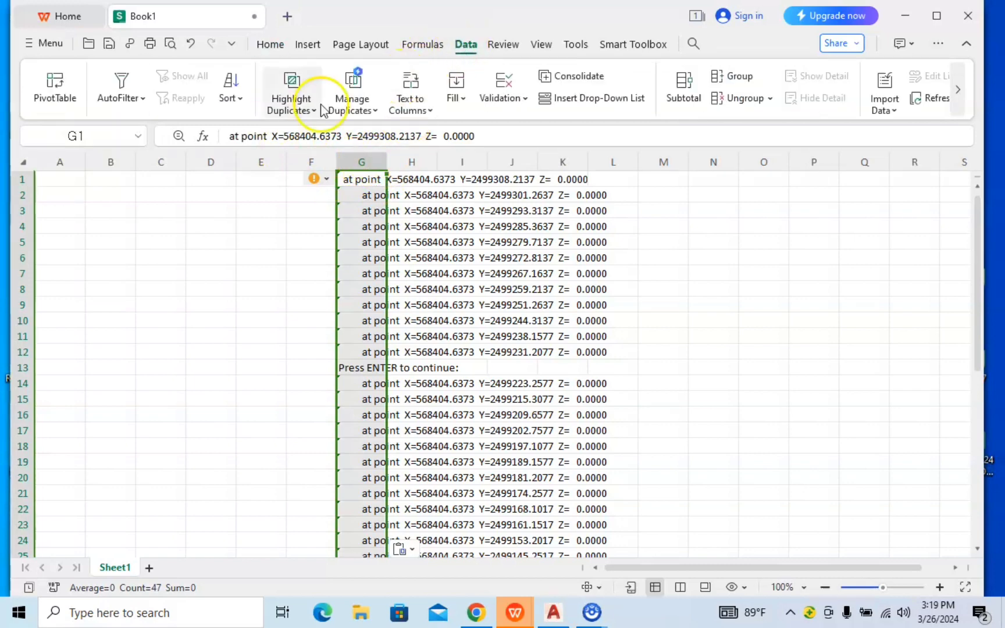
pyautogui.click(409, 90)
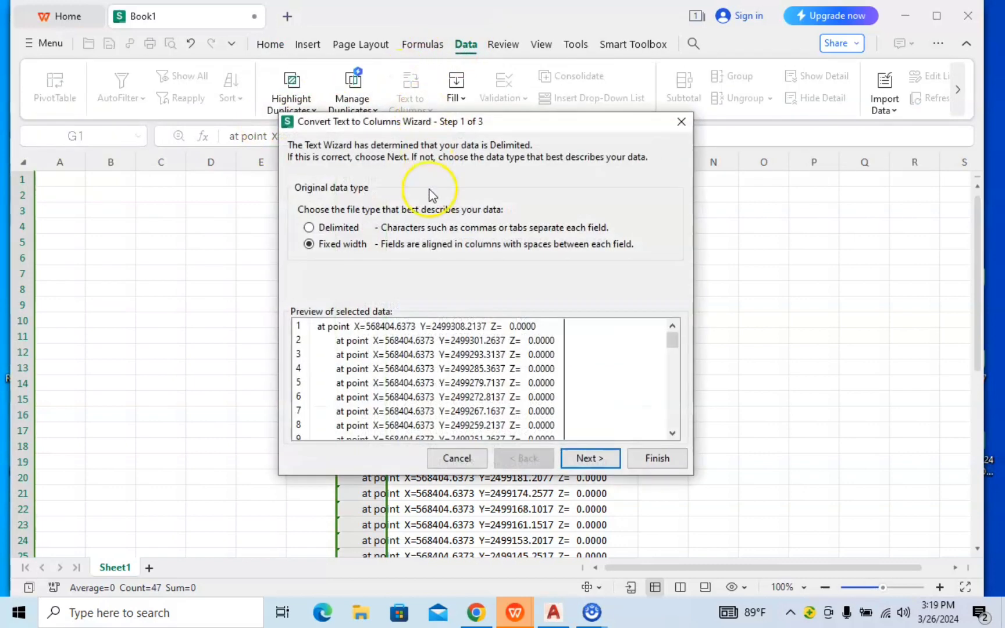
pyautogui.click(310, 230)
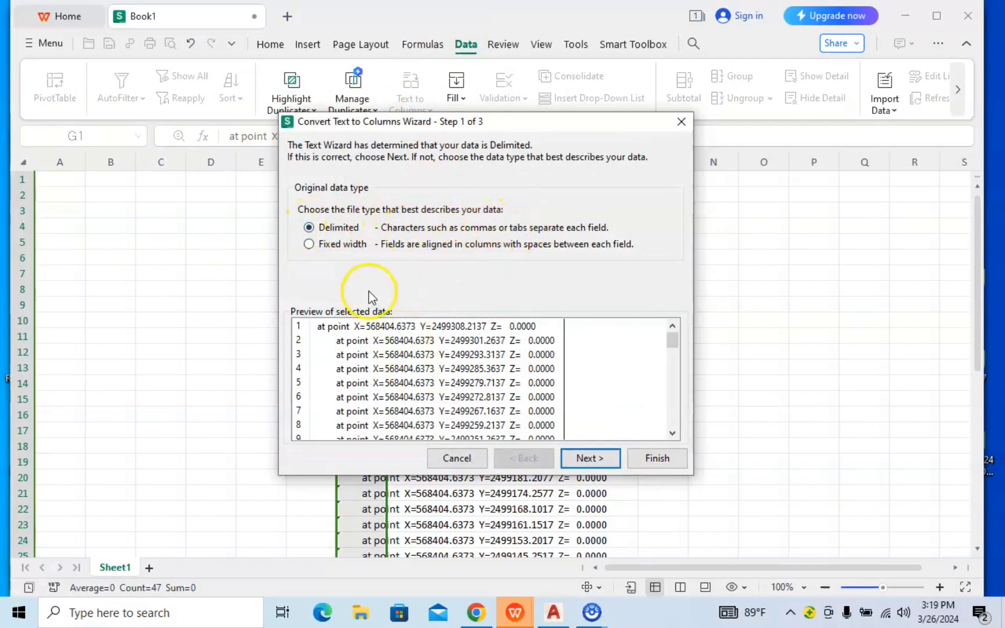
pyautogui.click(586, 460)
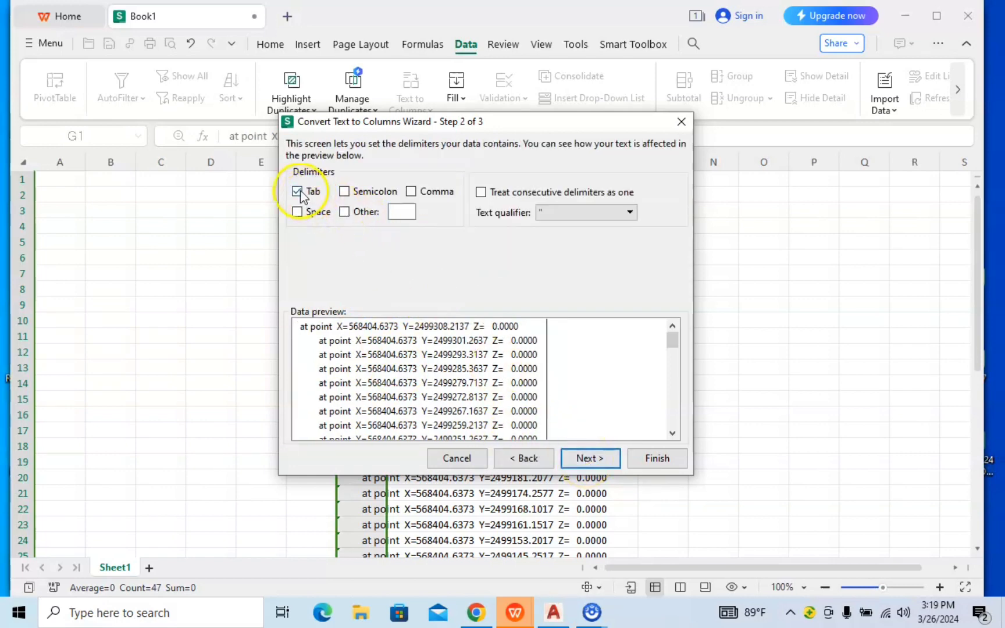
# Step: Split on semicolon, comma, space and '=', treating consecutive delimiters as one
pyautogui.click(345, 192)
pyautogui.click(410, 191)
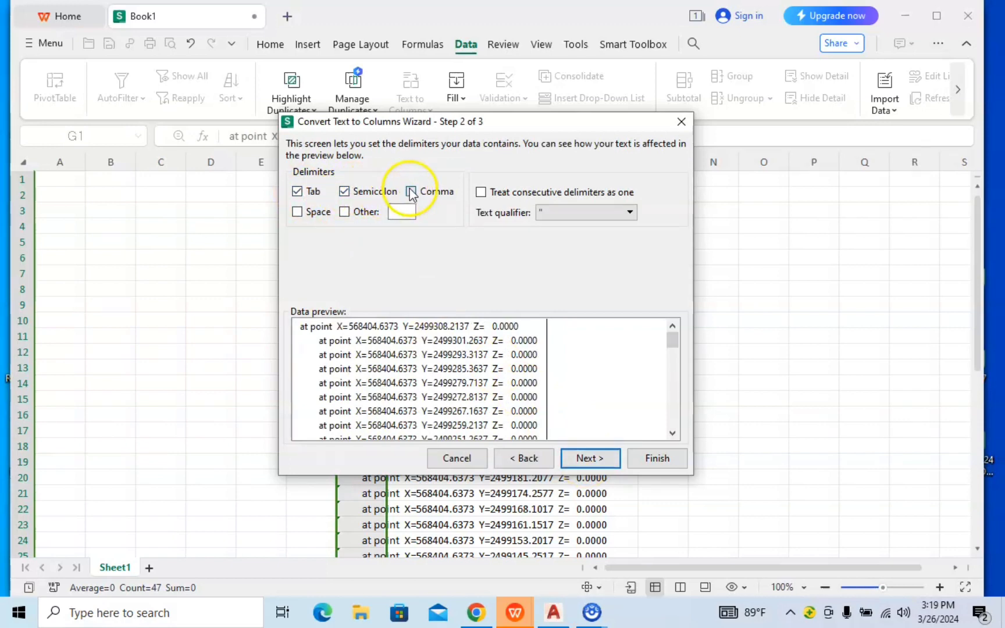
pyautogui.click(481, 192)
pyautogui.click(298, 212)
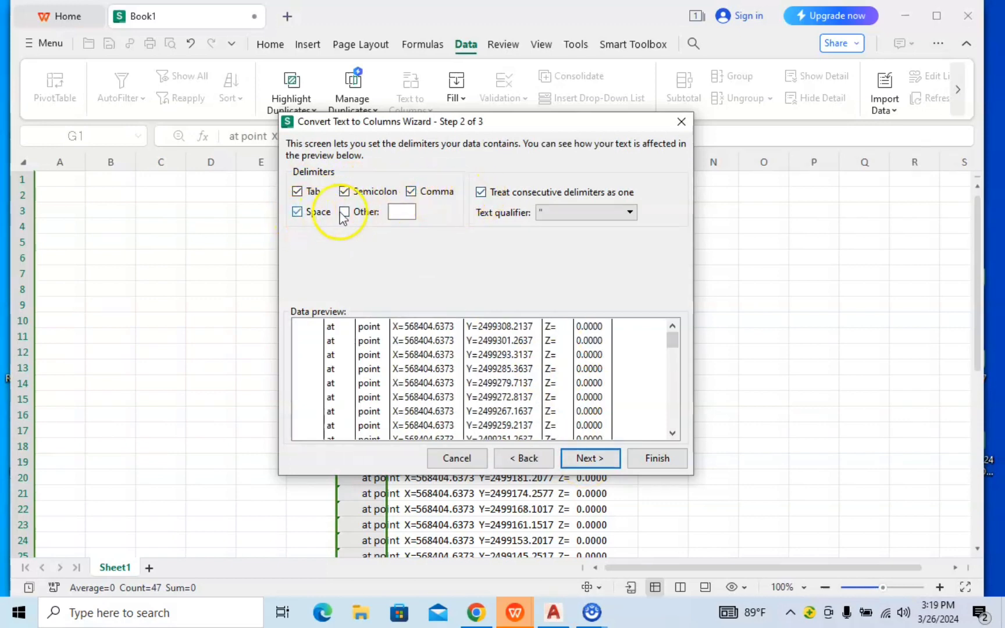
pyautogui.click(344, 212)
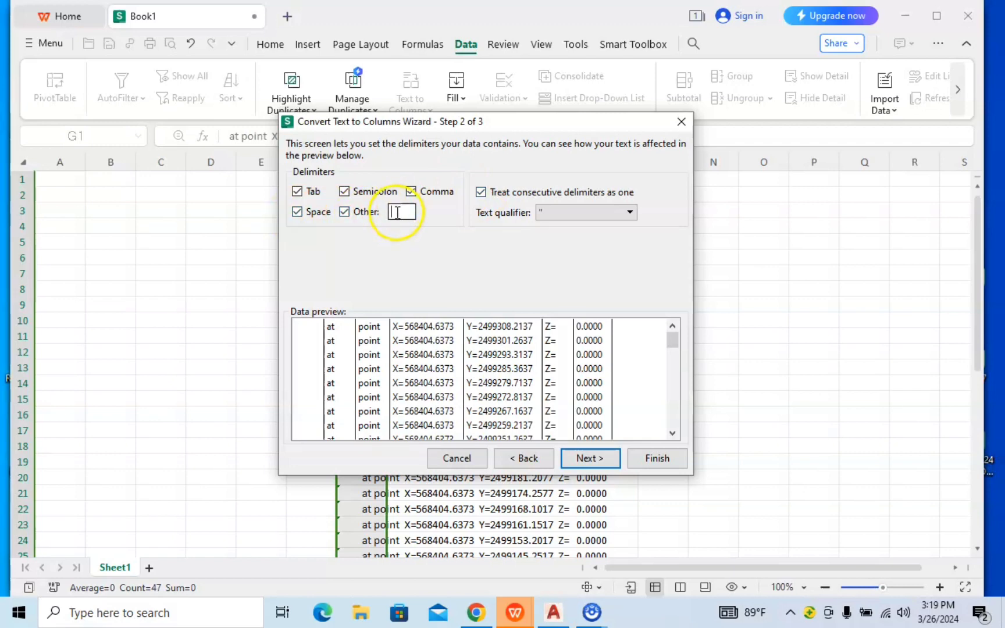
pyautogui.write('=')
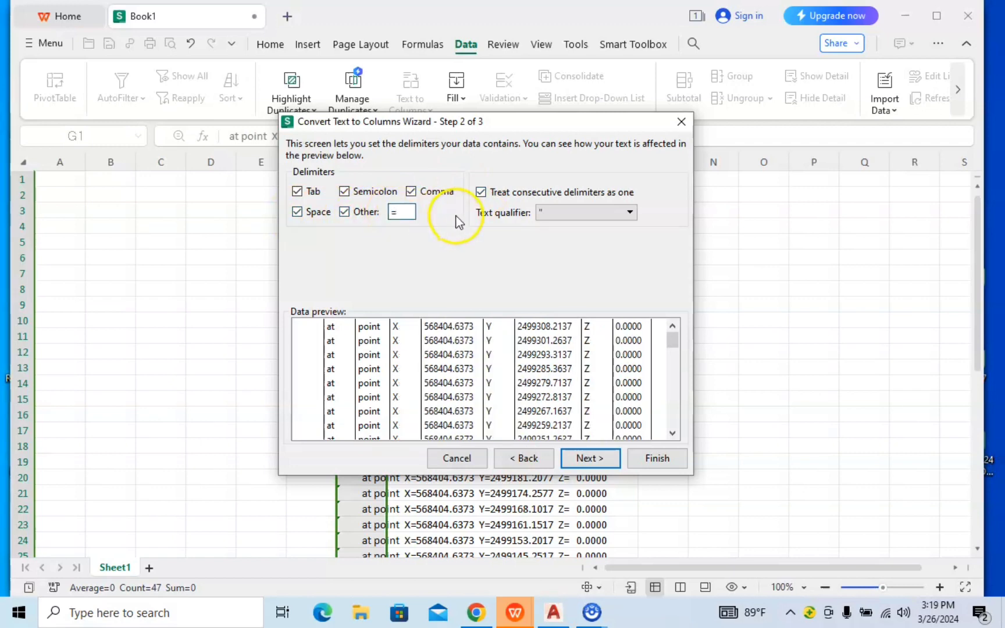
pyautogui.click(590, 458)
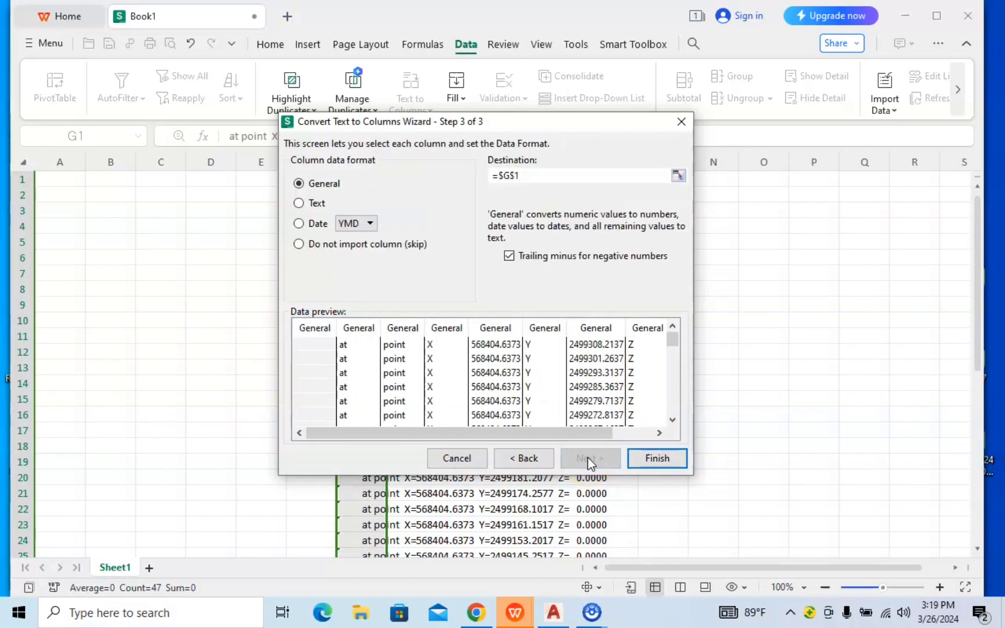
pyautogui.click(652, 459)
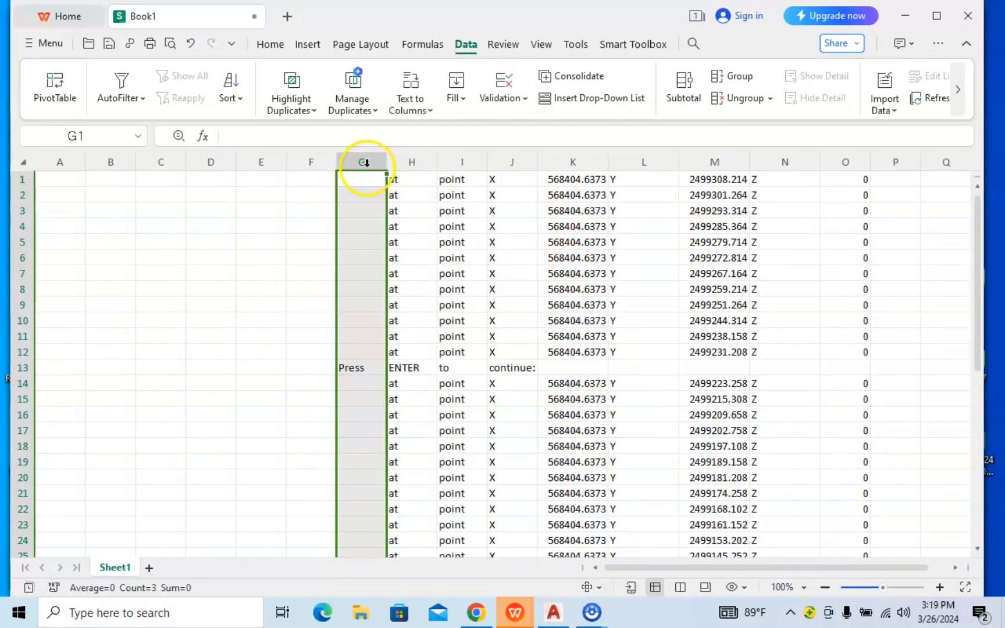
# Step: Clear the leftover label and Z columns G–J, L, N and O
pyautogui.moveTo(366, 163); pyautogui.dragTo(515, 165)
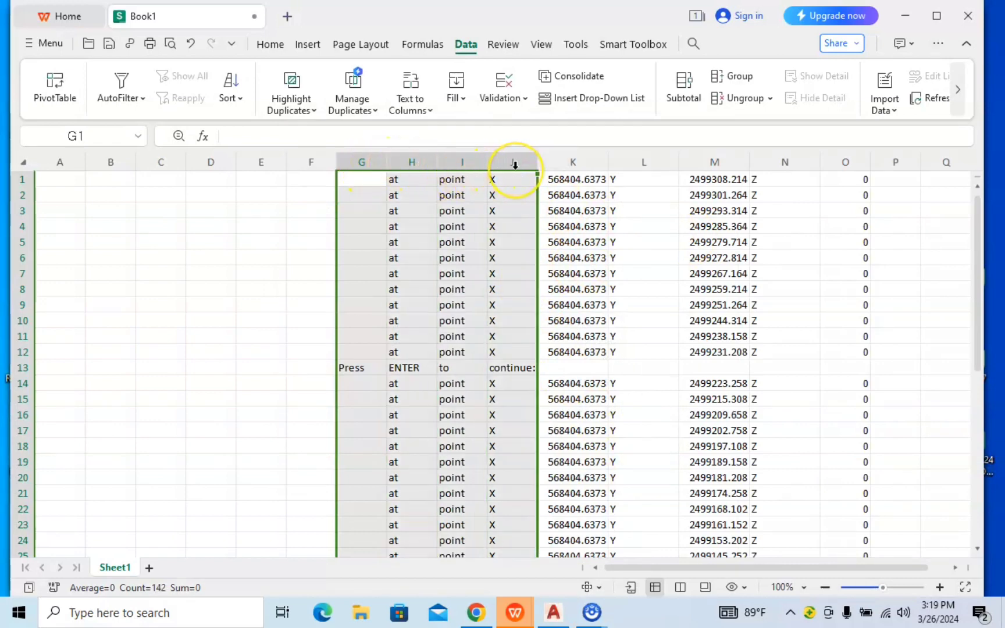
pyautogui.press('Delete')
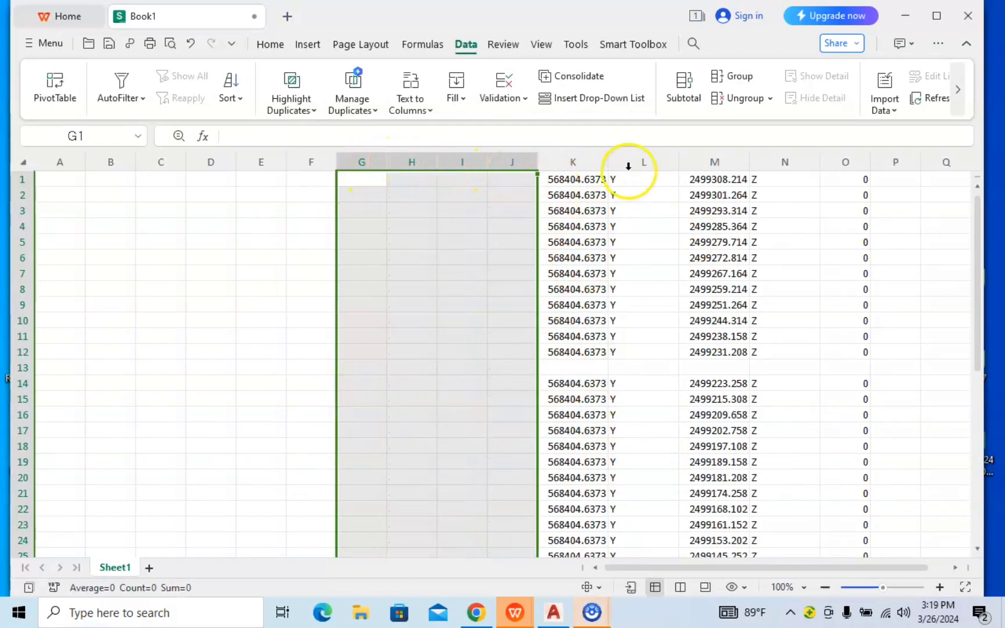
pyautogui.click(629, 161)
pyautogui.press('Delete')
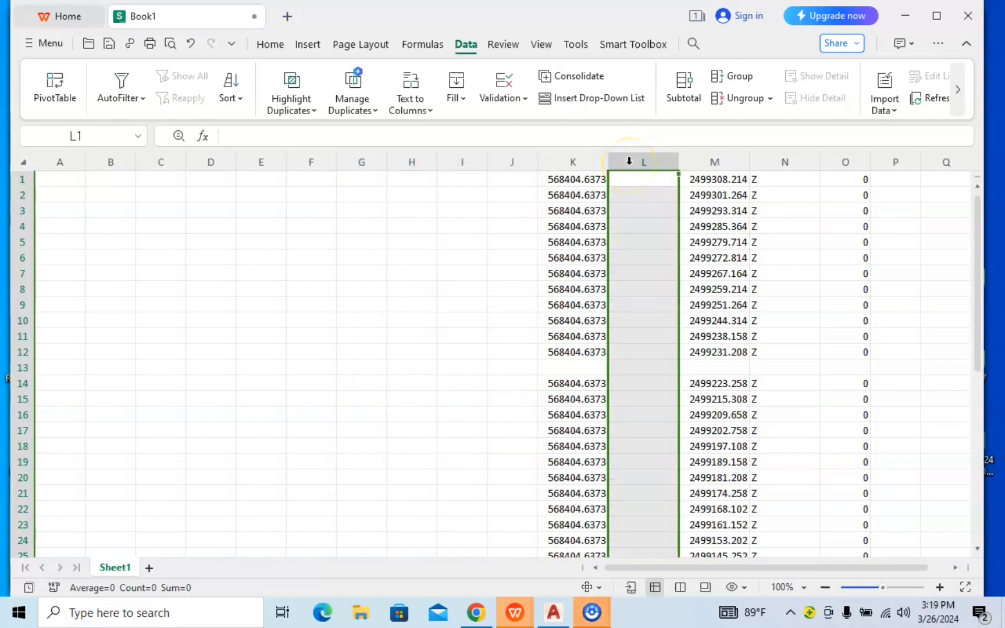
pyautogui.click(764, 163)
pyautogui.press('Delete')
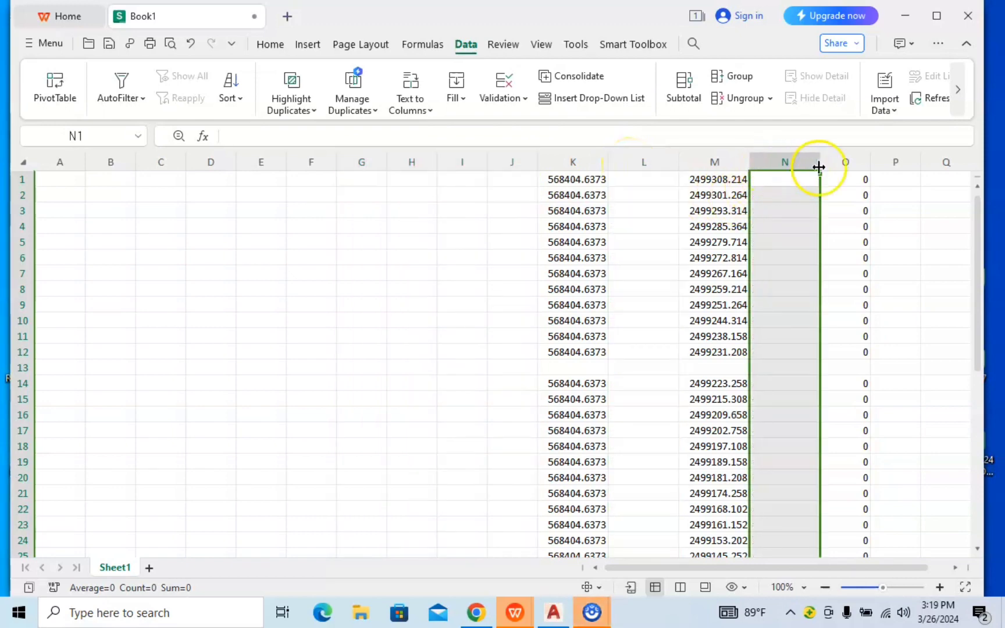
pyautogui.click(863, 160)
pyautogui.press('Delete')
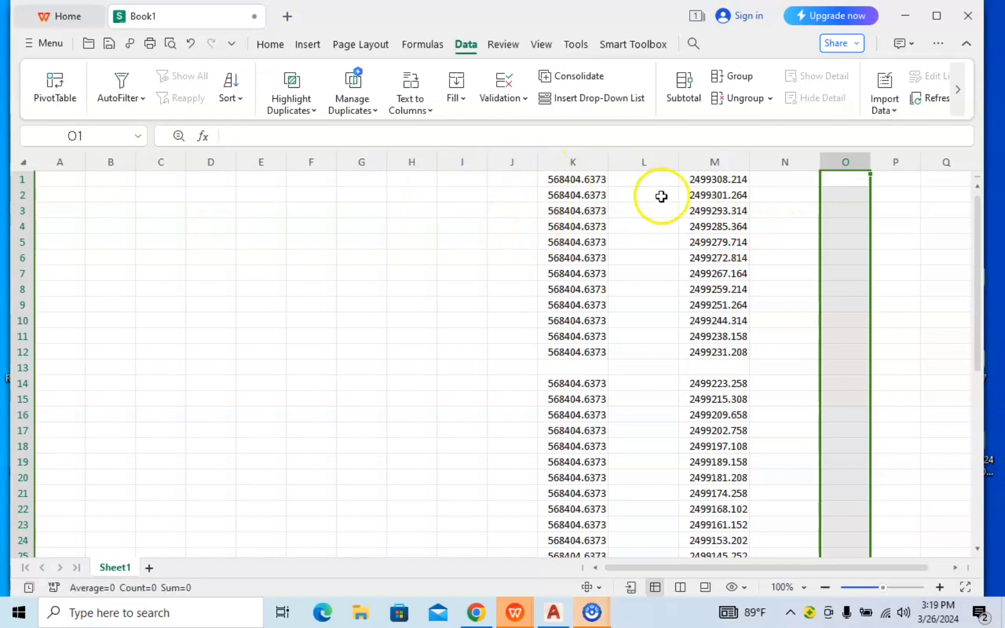
# Step: Copy column M containing the Y values
pyautogui.click(711, 178)
pyautogui.click(714, 161)
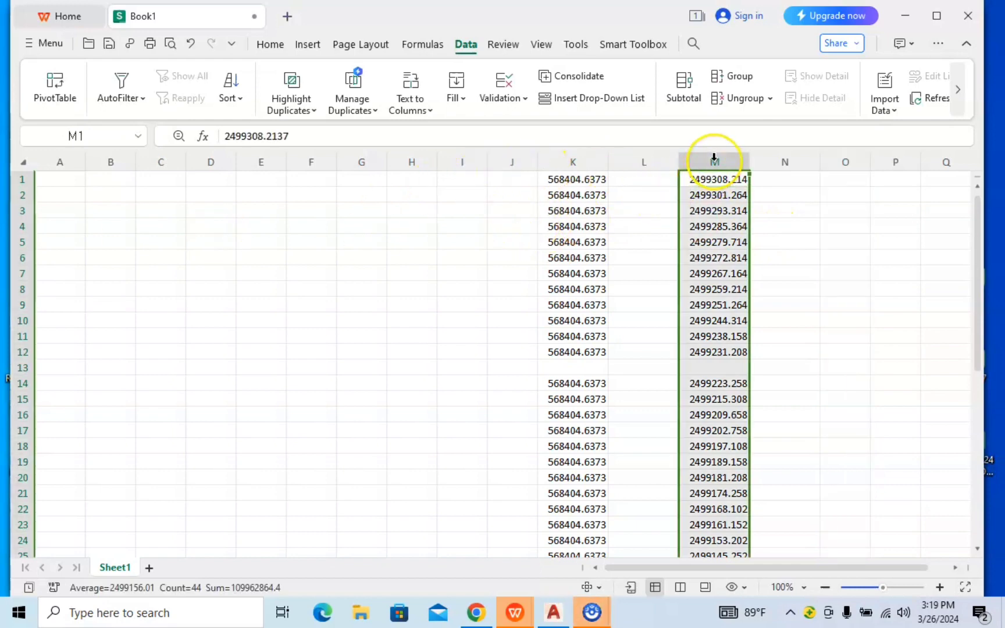
pyautogui.rightClick(714, 158)
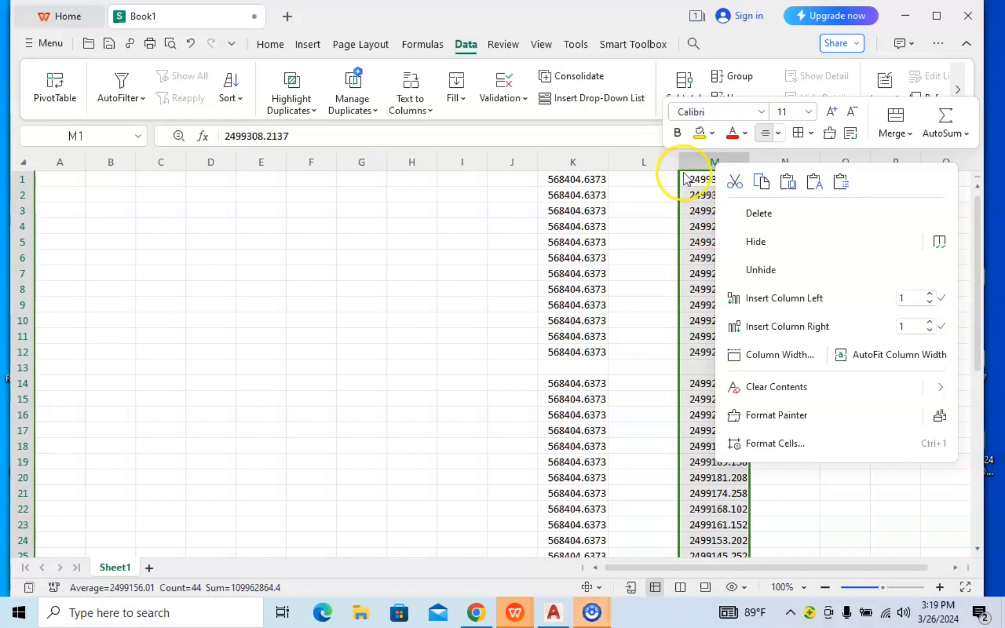
pyautogui.click(845, 524)
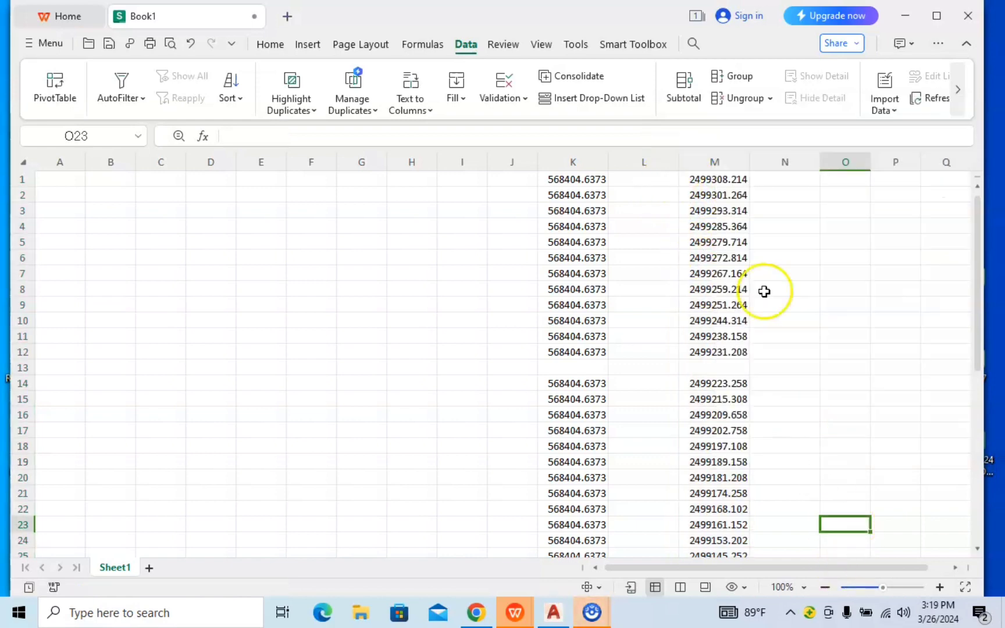
pyautogui.click(727, 162)
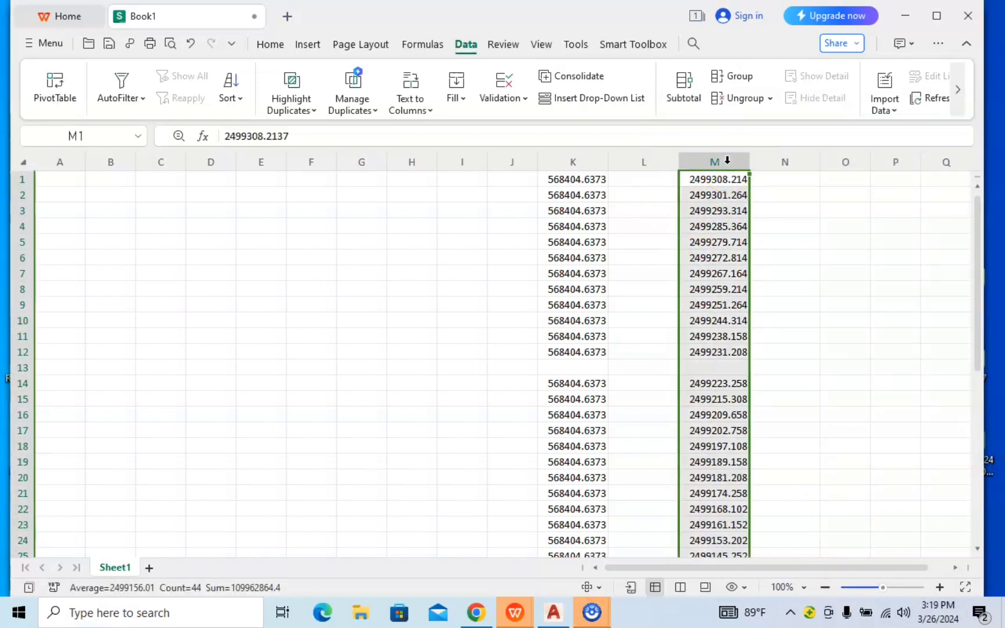
pyautogui.hotkey('ctrl', 'c')
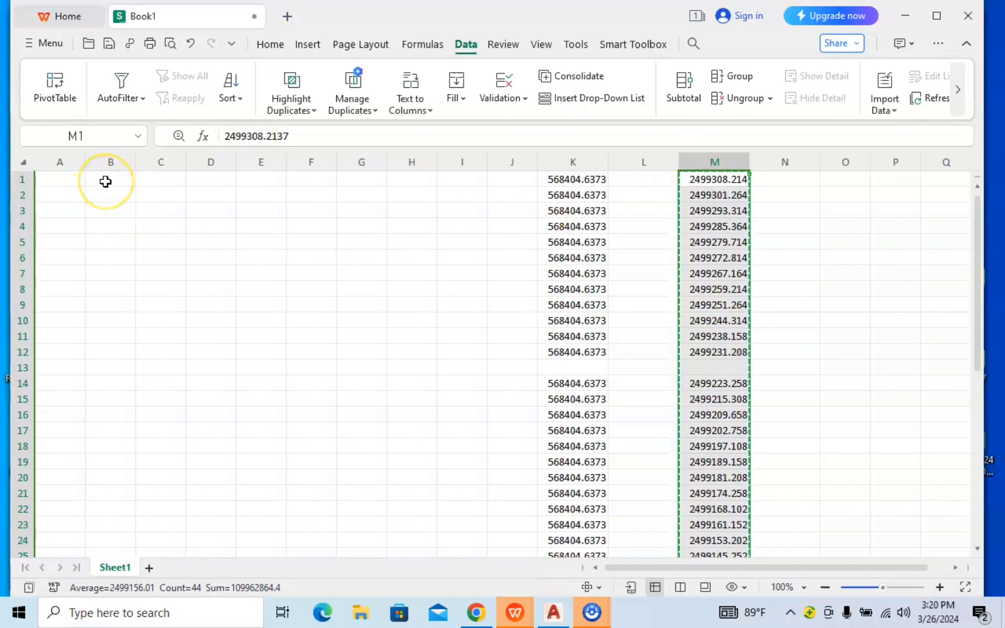
# Step: Paste the Y values into column B and the X values from column K into column C
pyautogui.click(105, 182)
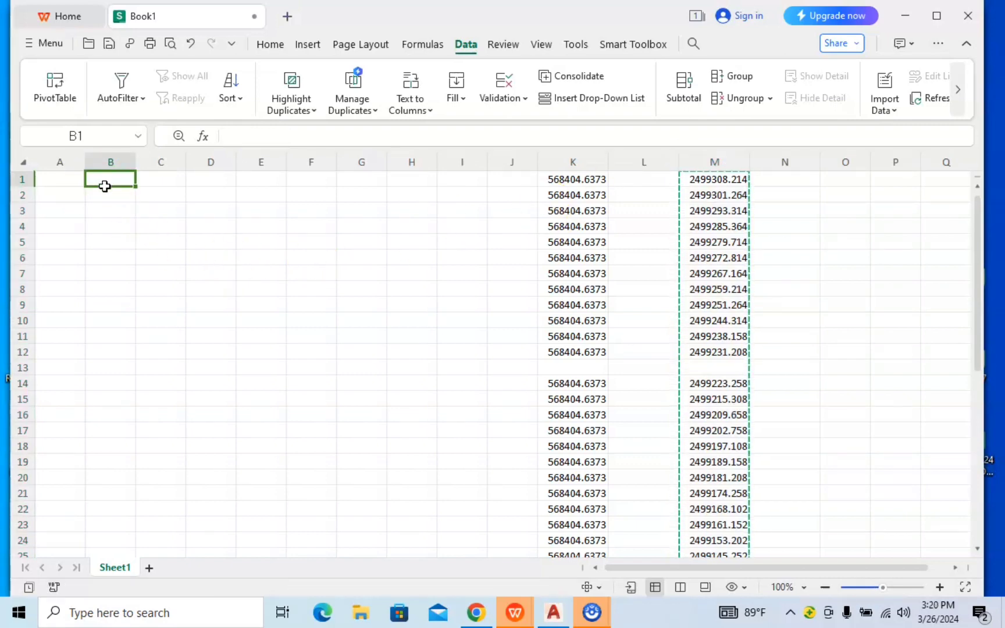
pyautogui.hotkey('ctrl', 'v')
pyautogui.click(585, 161)
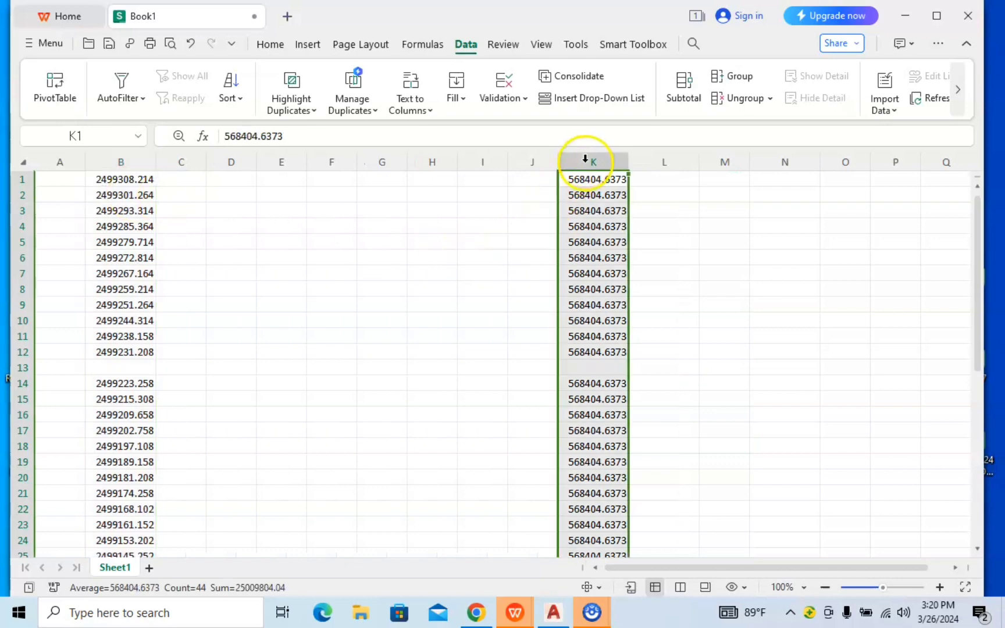
pyautogui.hotkey('ctrl', 'c')
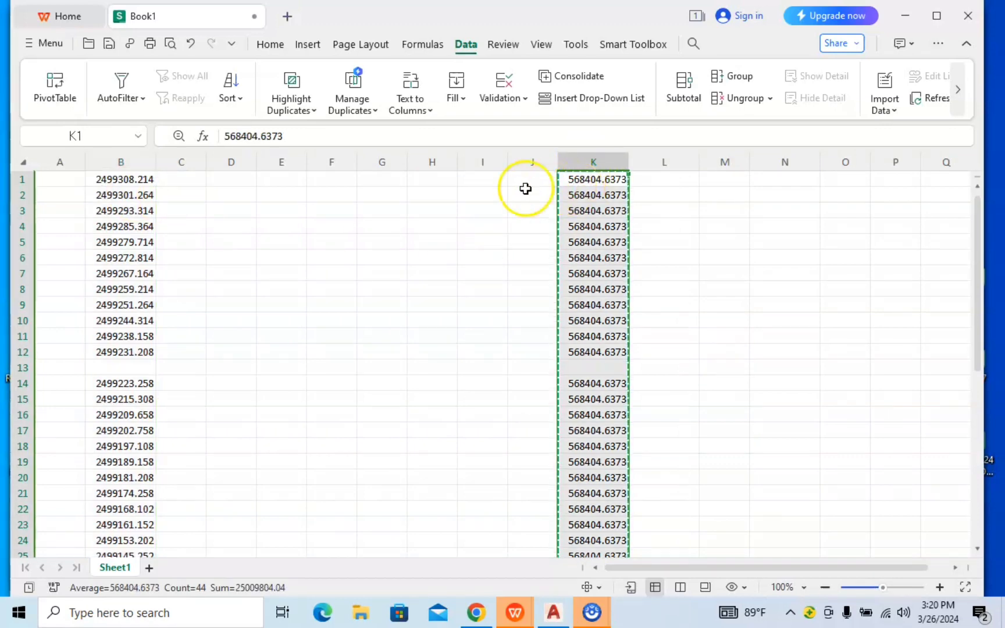
pyautogui.click(185, 183)
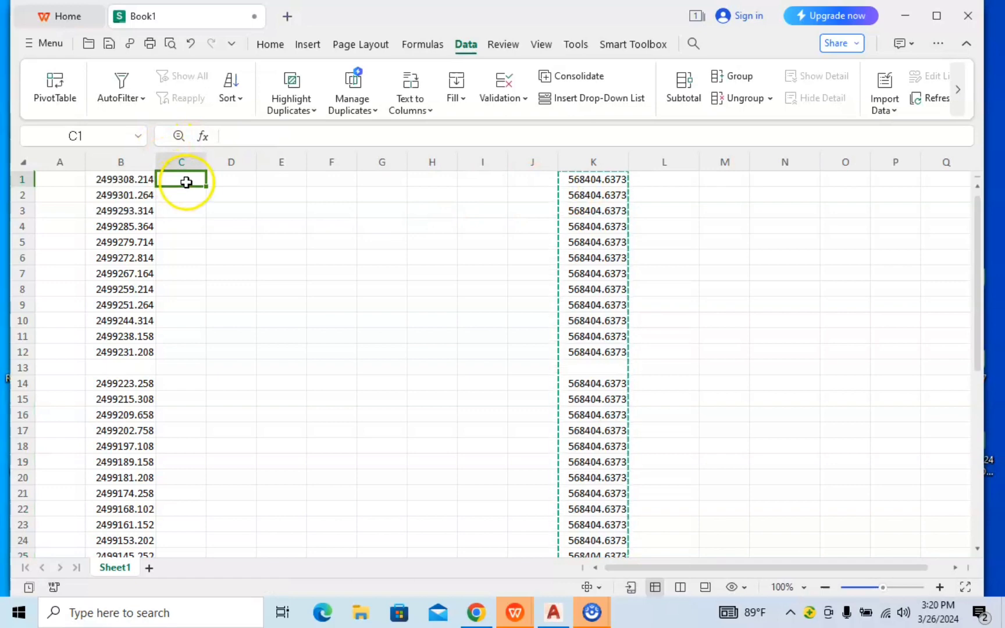
pyautogui.hotkey('ctrl', 'v')
pyautogui.click(267, 261)
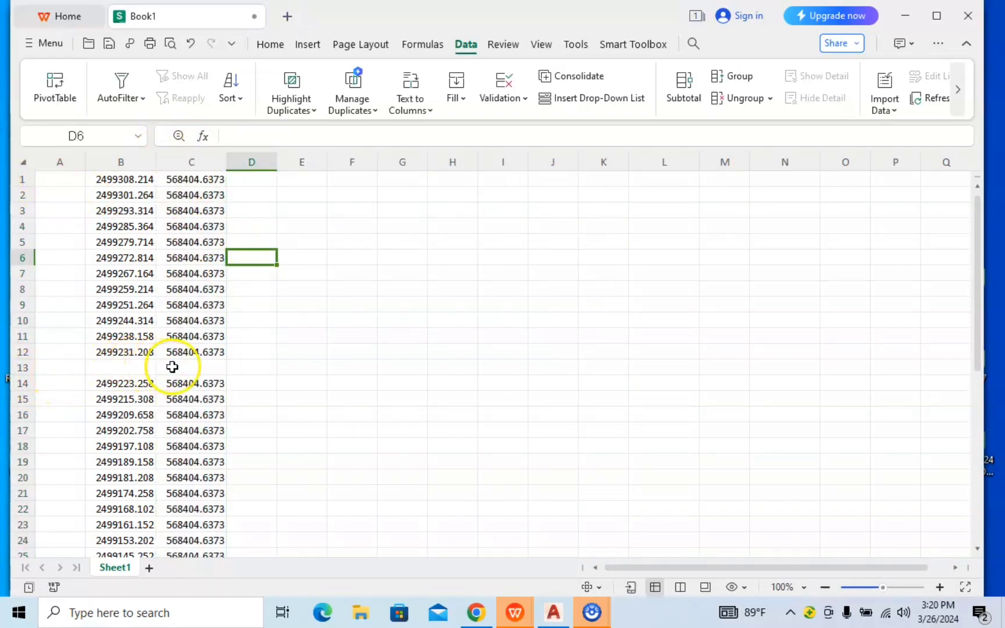
# Step: Delete the empty rows 13 and 35
pyautogui.click(22, 367)
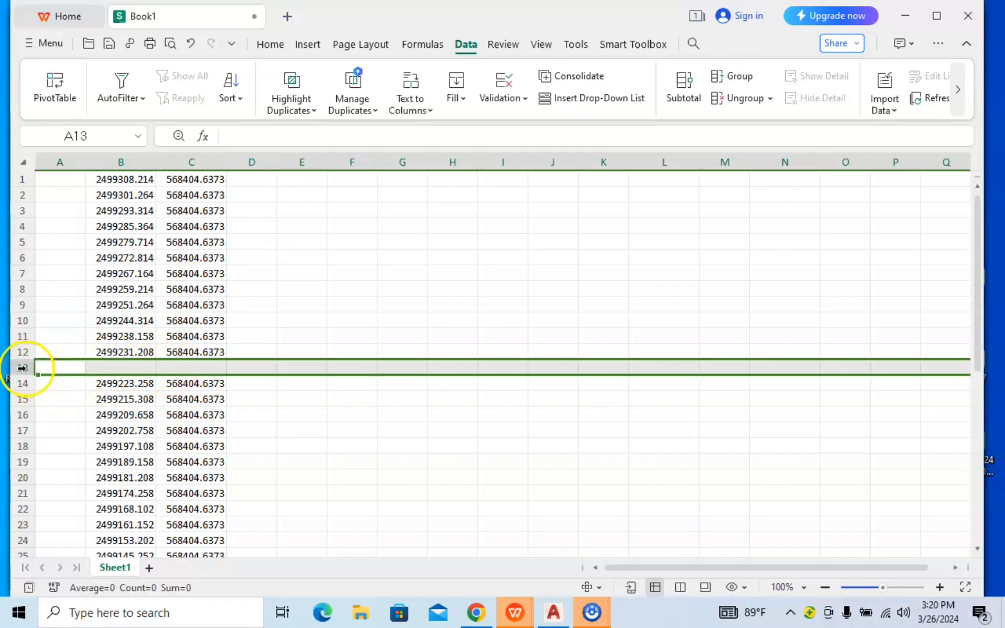
pyautogui.rightClick(22, 368)
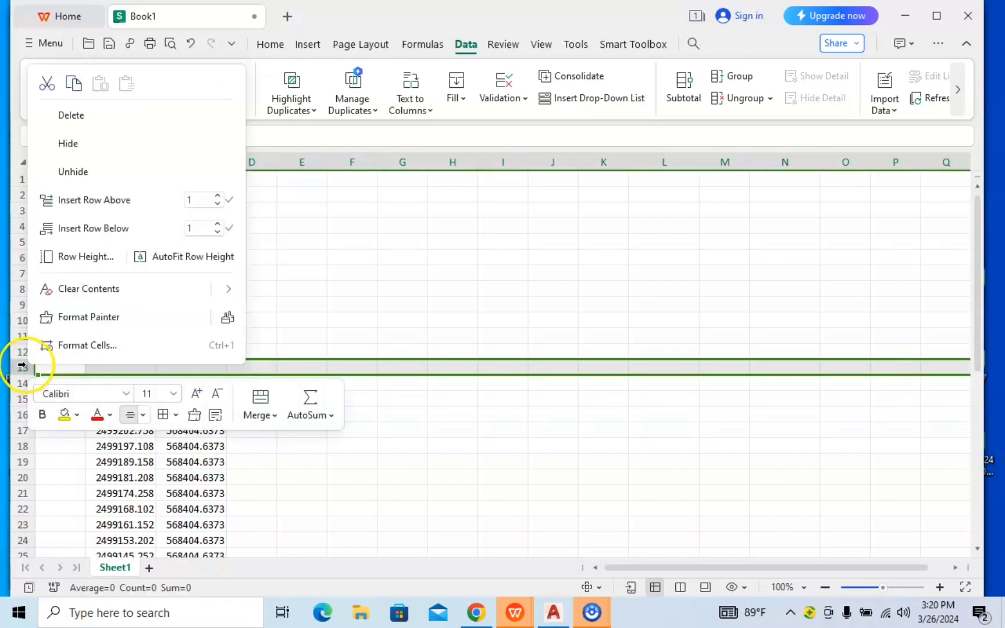
pyautogui.click(69, 114)
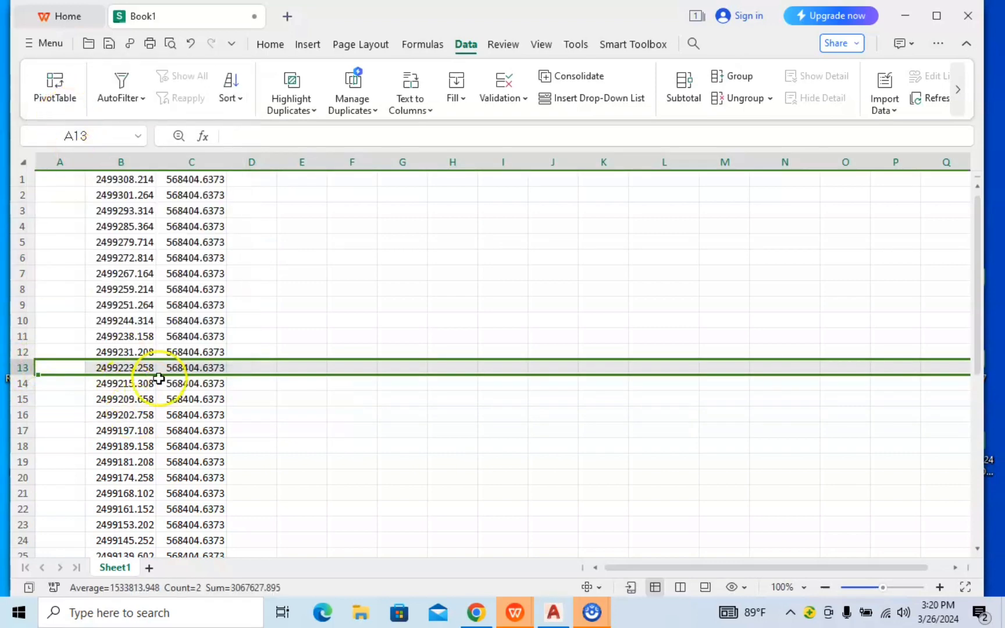
pyautogui.scroll(-5, 174, 372)
pyautogui.scroll(-2, 186, 343)
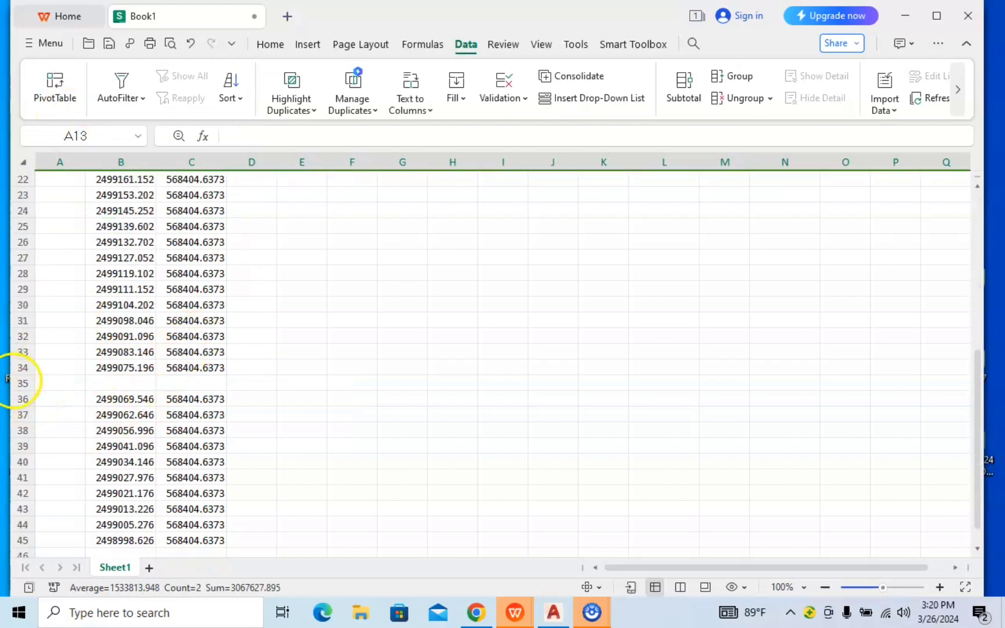
pyautogui.rightClick(22, 383)
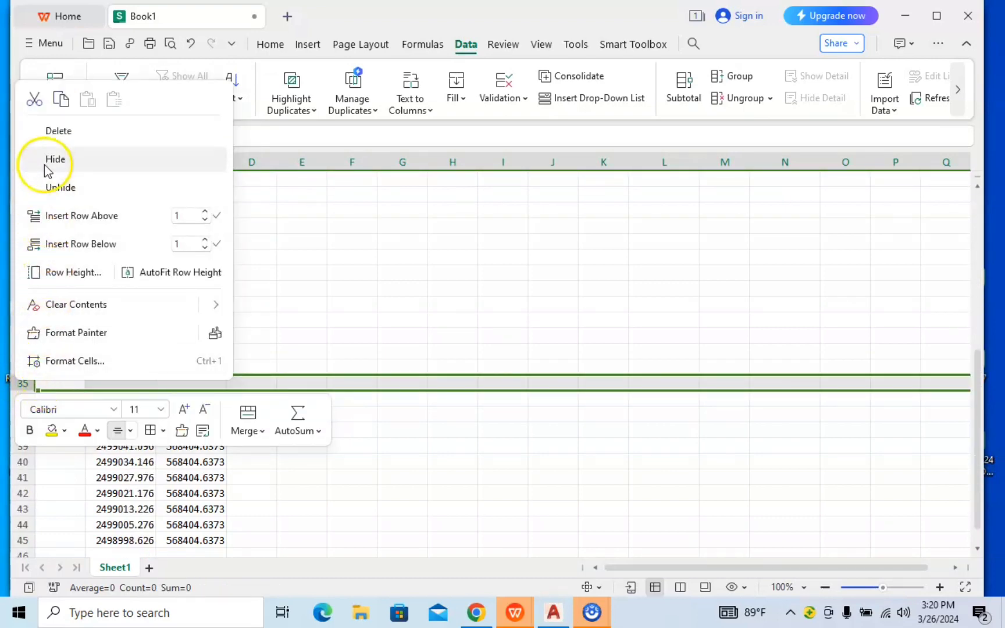
pyautogui.click(58, 131)
pyautogui.scroll(-4, 285, 303)
pyautogui.scroll(5, 174, 320)
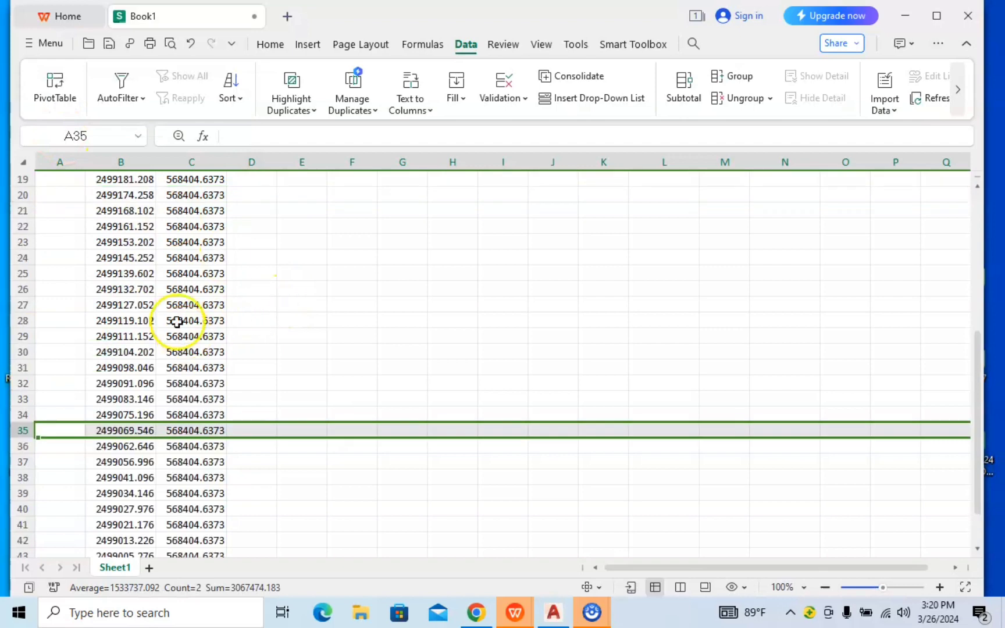
pyautogui.scroll(6, 169, 305)
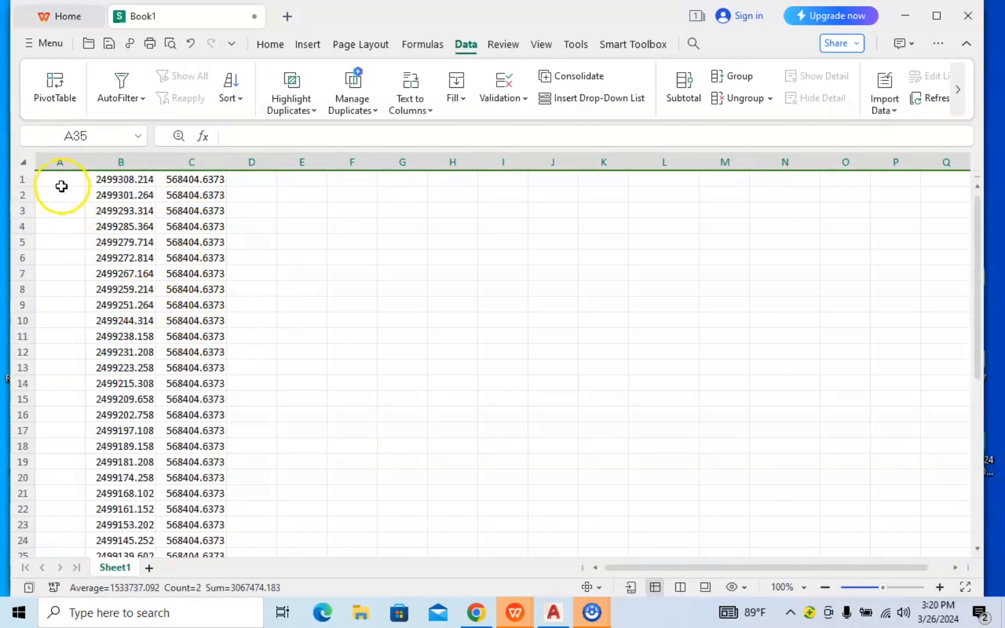
# Step: Enter p1 and p2 in A1 and A2, then auto-fill the labels down to p44
pyautogui.click(61, 185)
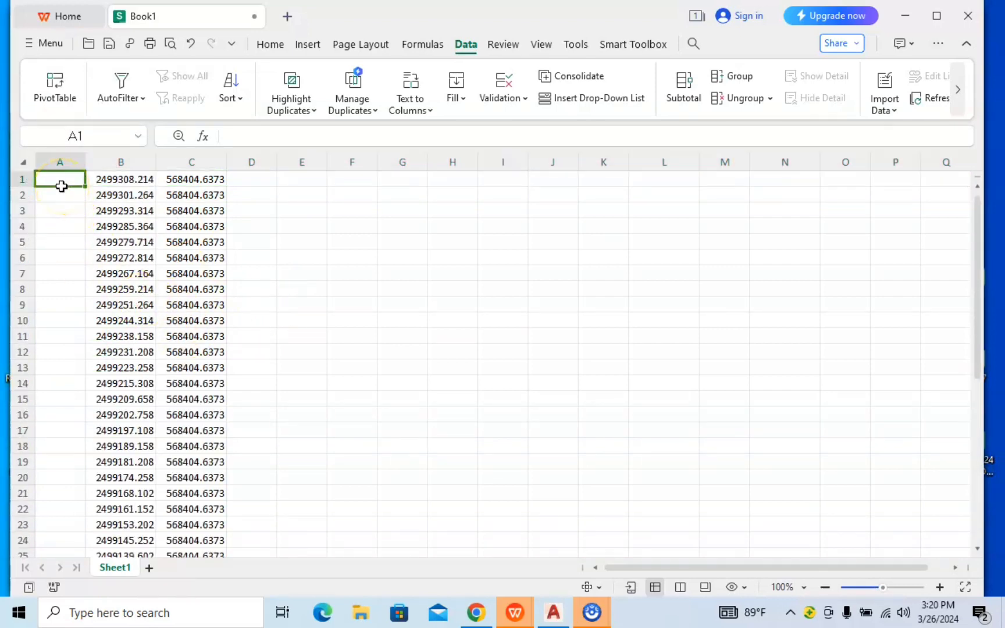
pyautogui.write('p1')
pyautogui.click(70, 196)
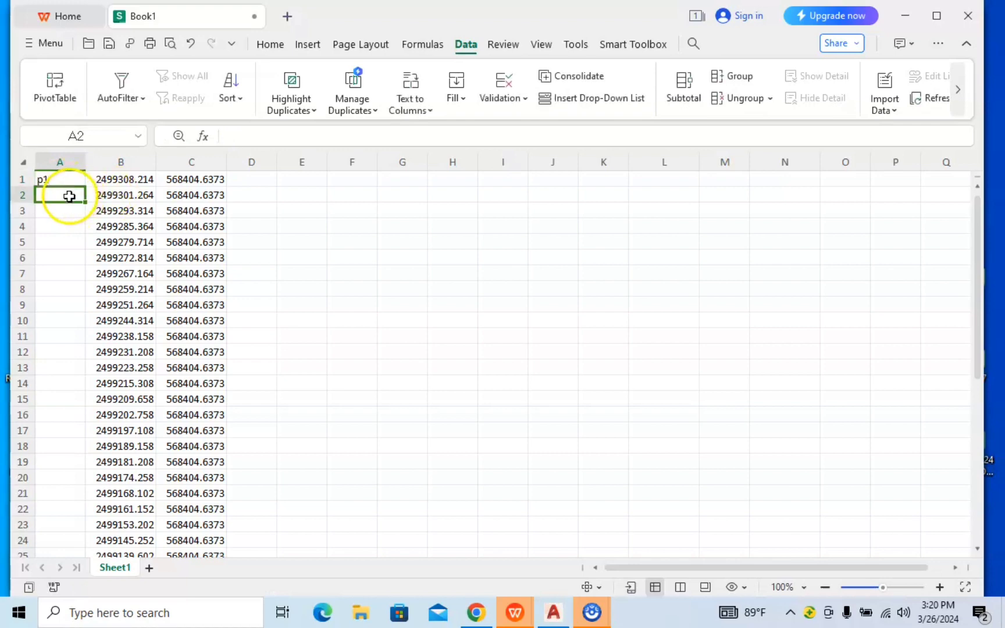
pyautogui.write('p2')
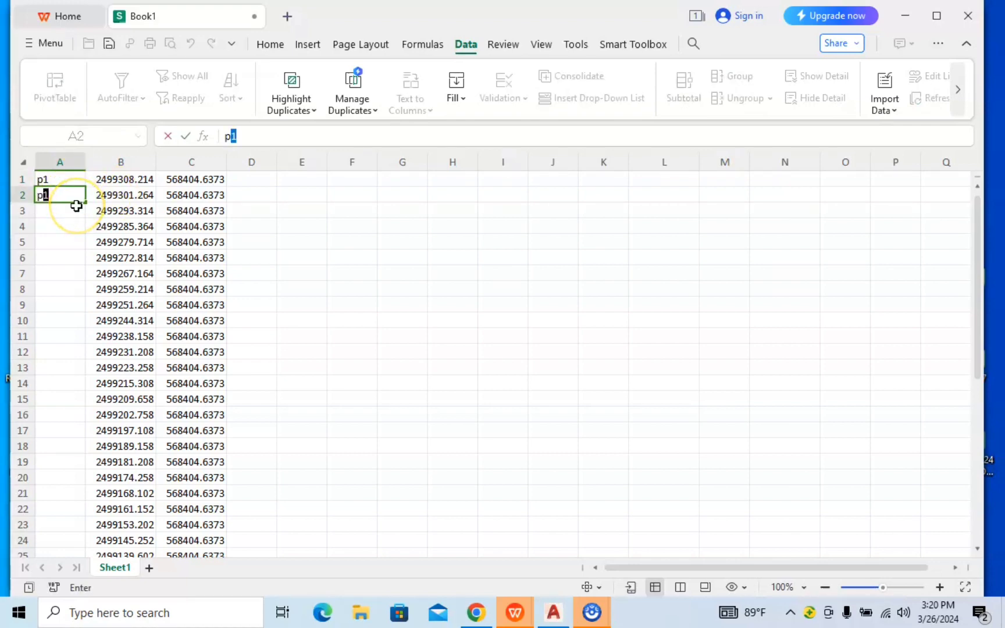
pyautogui.click(351, 289)
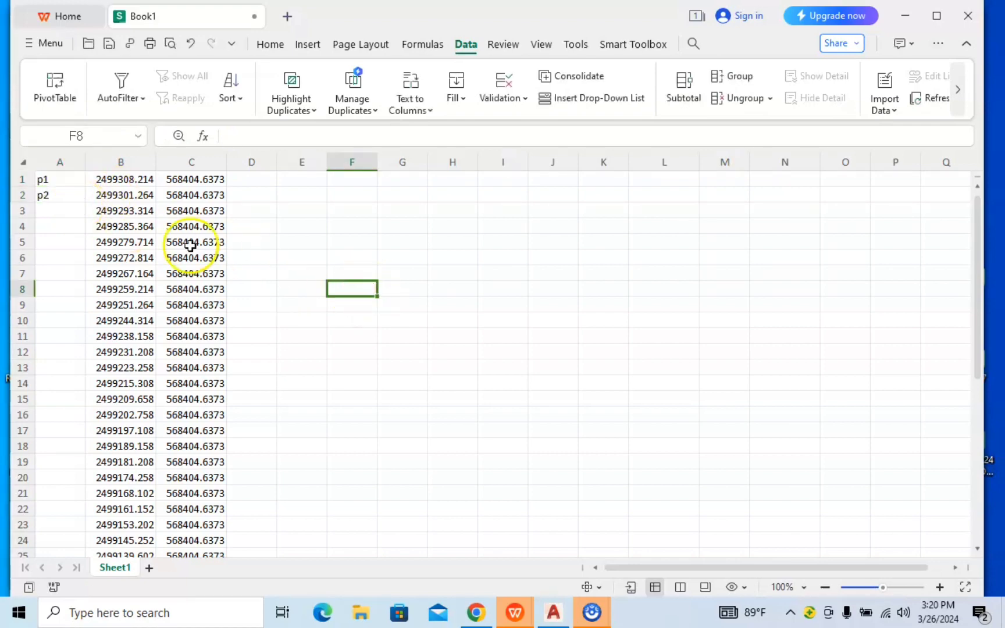
pyautogui.click(63, 194)
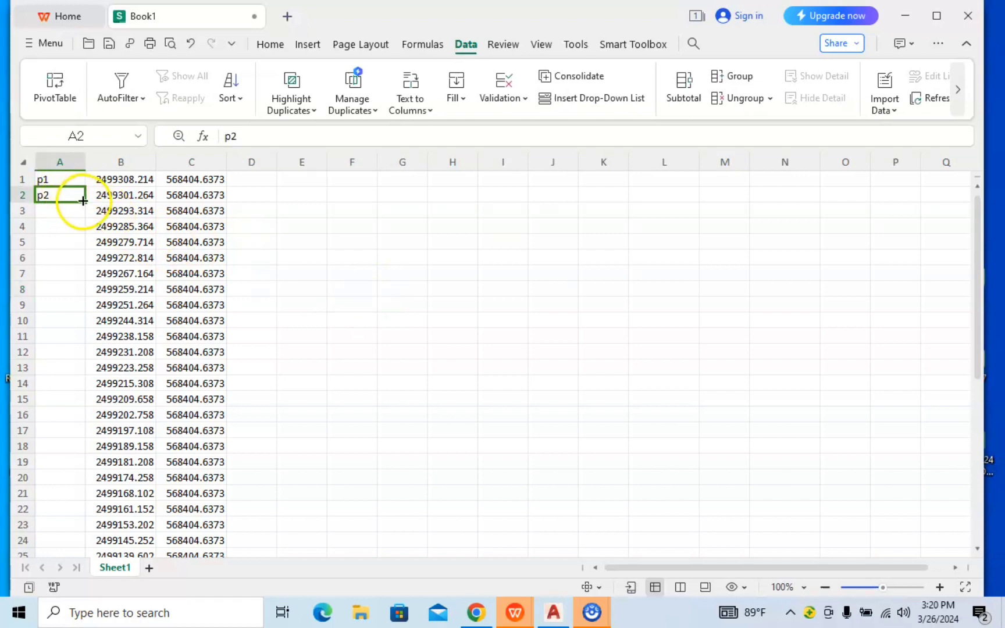
pyautogui.doubleClick(84, 201)
pyautogui.scroll(-4, 266, 281)
pyautogui.scroll(-8, 266, 280)
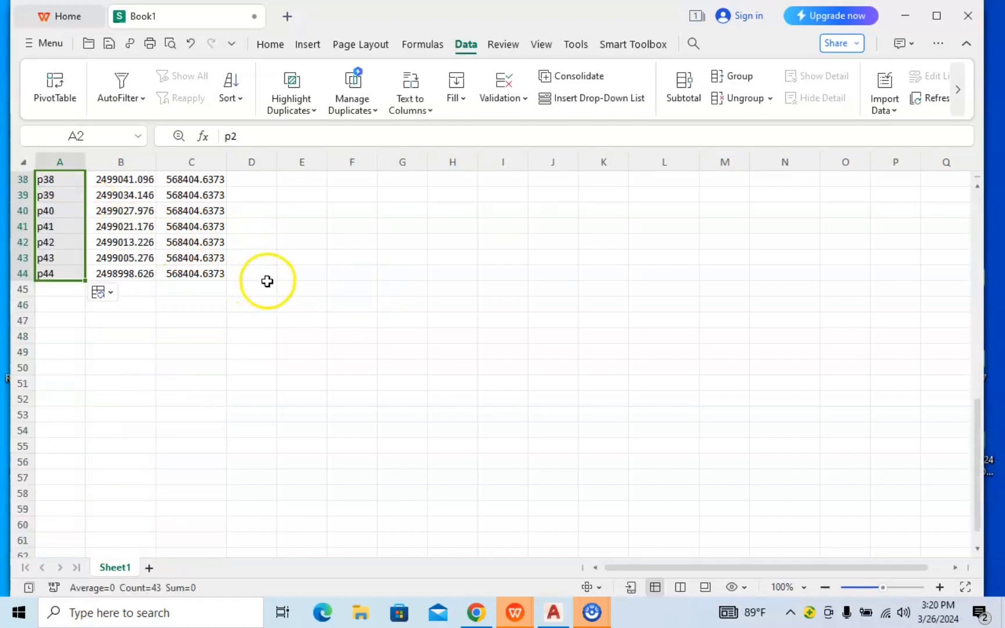
pyautogui.scroll(1, 265, 280)
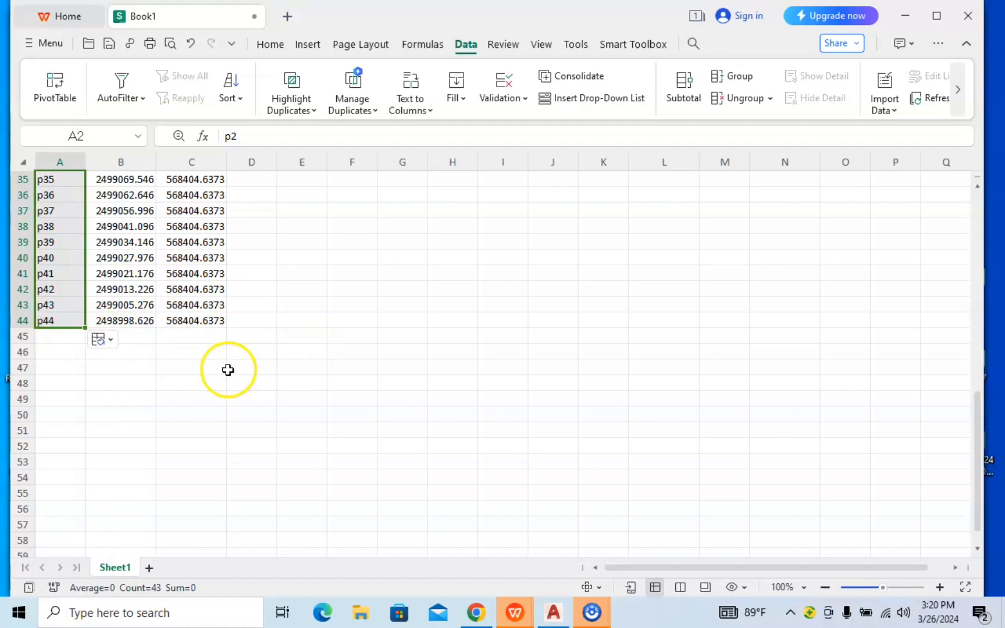
# Step: Select the magenta polyline again and list its vertices with LI
pyautogui.click(554, 612)
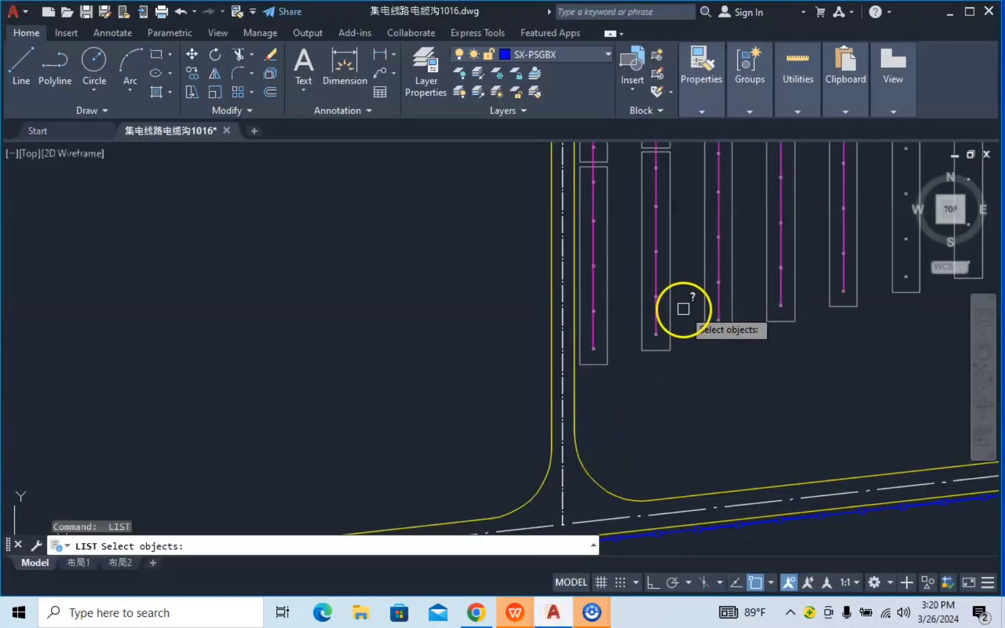
pyautogui.press('Escape')
pyautogui.scroll(3, 643, 307)
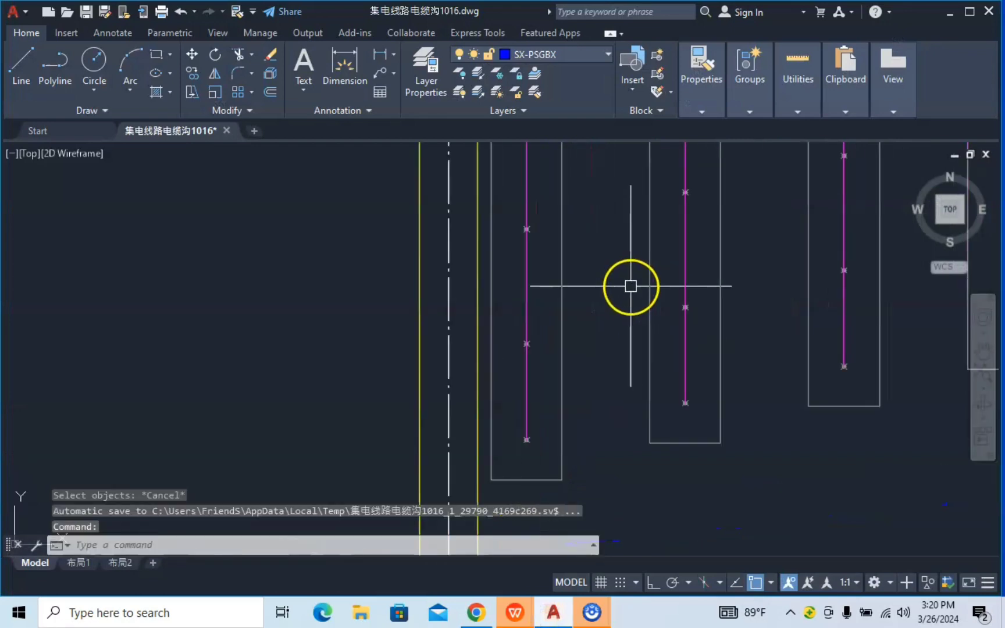
pyautogui.click(697, 345)
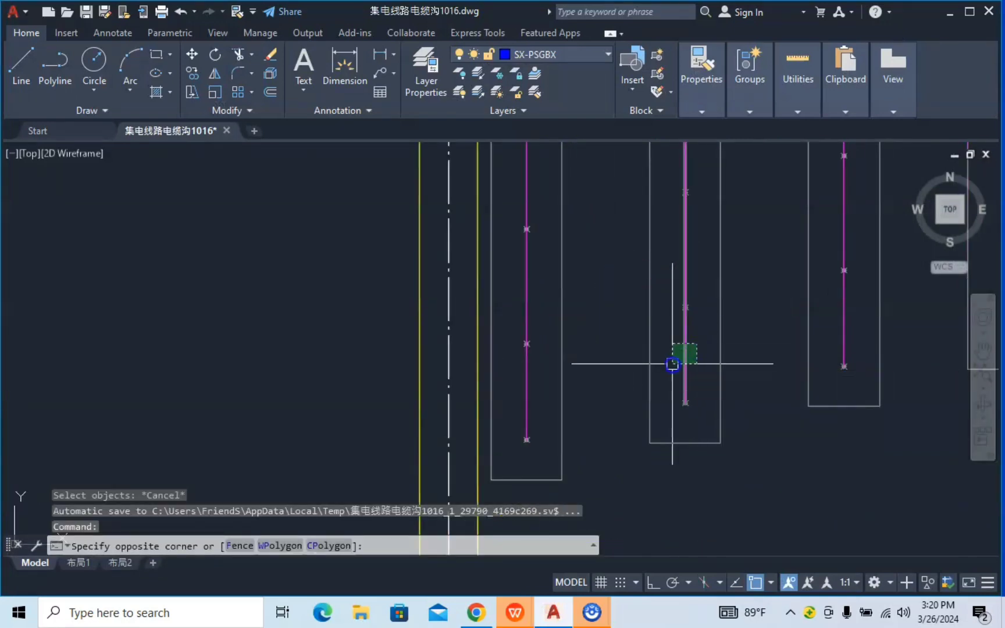
pyautogui.click(682, 357)
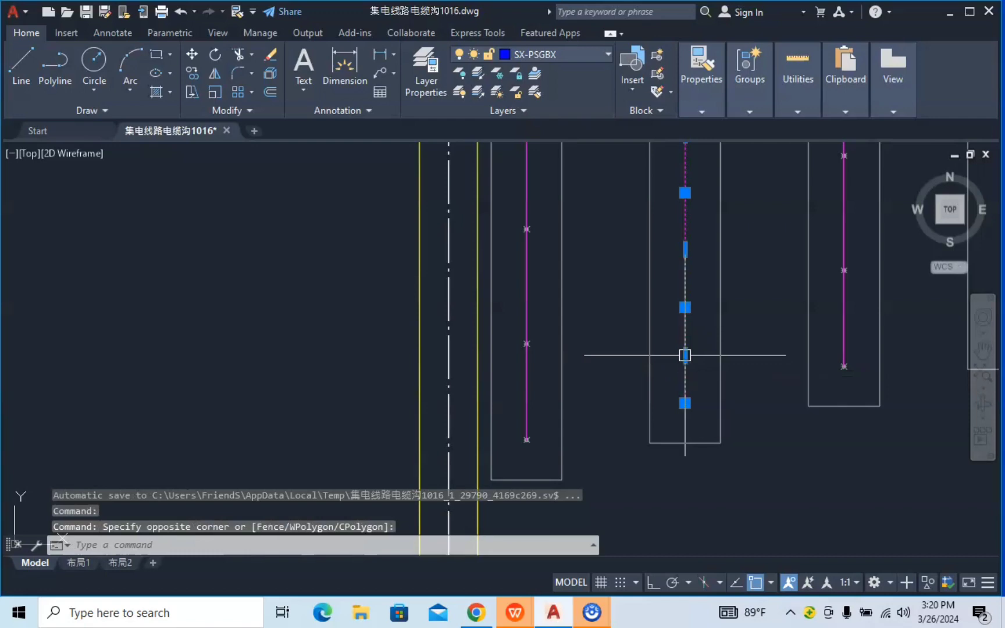
pyautogui.write('LI')
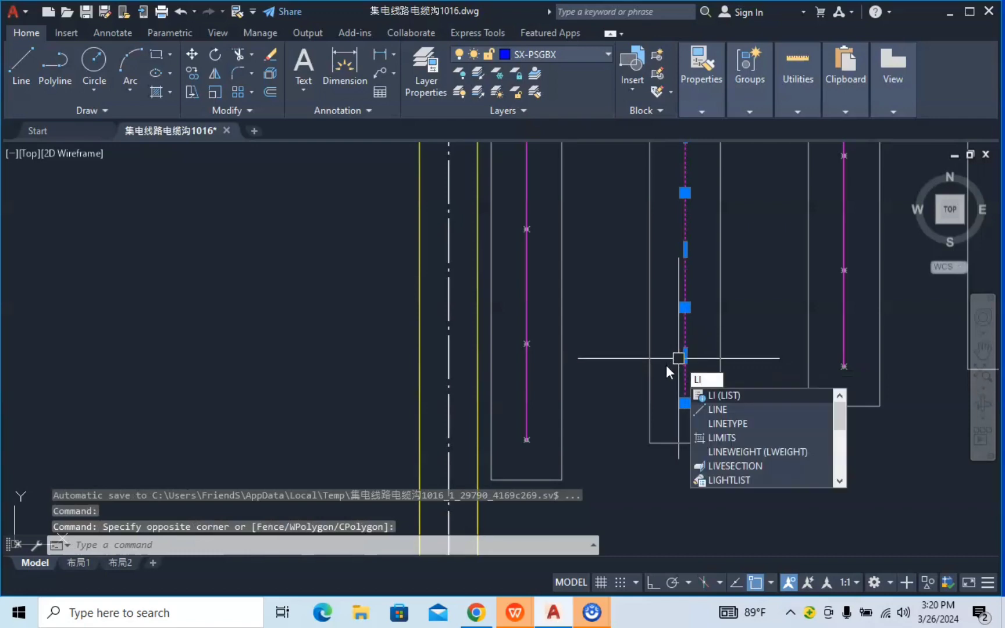
pyautogui.press('Return')
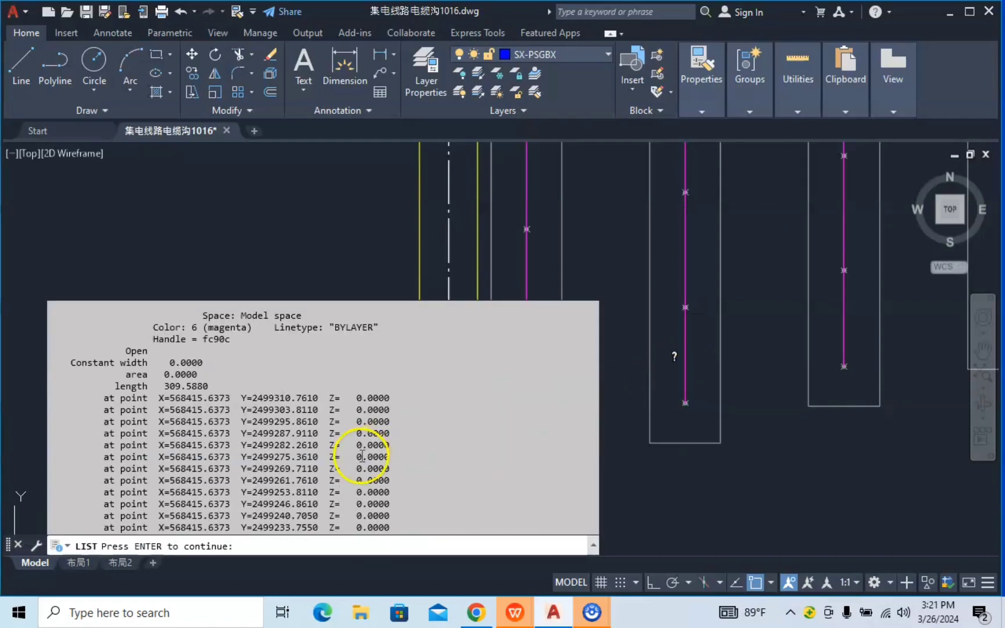
pyautogui.press('Return')
pyautogui.press('Return')
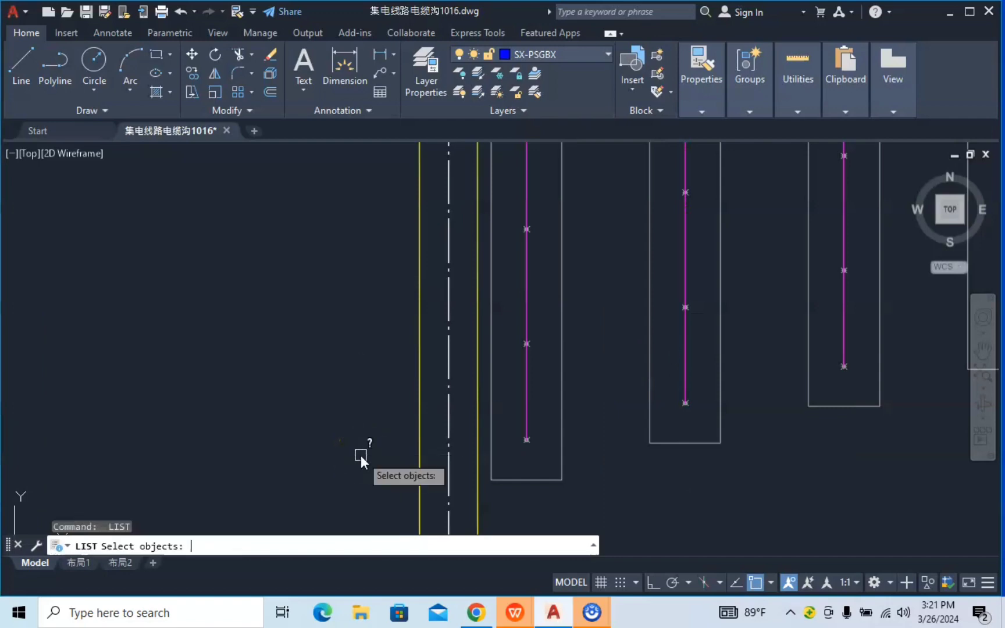
# Step: Expand the command history and scroll up to the vertex listing
pyautogui.click(593, 546)
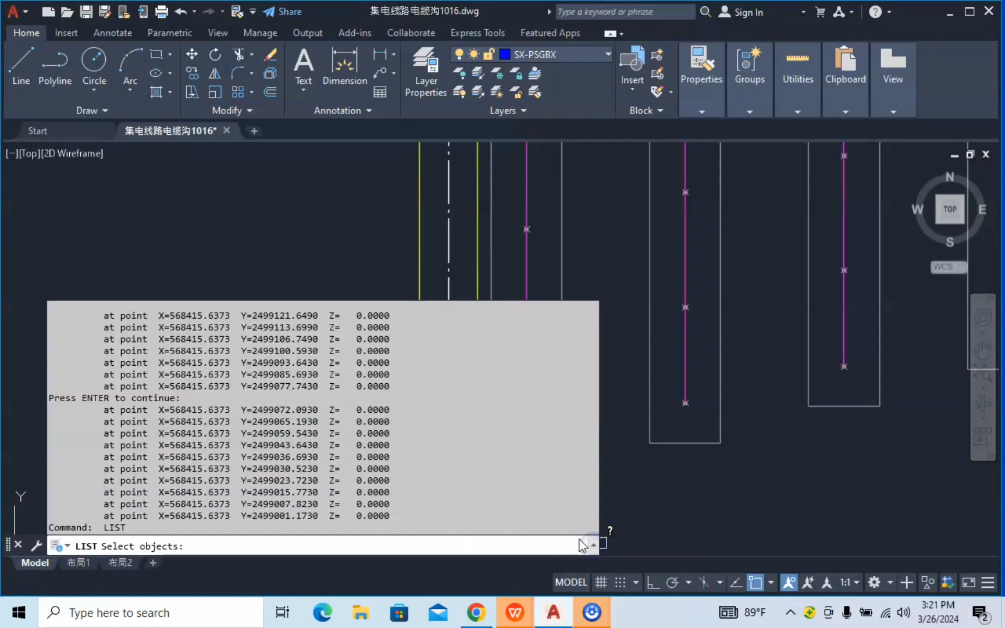
pyautogui.scroll(2, 287, 422)
pyautogui.scroll(2, 254, 414)
pyautogui.scroll(2, 251, 400)
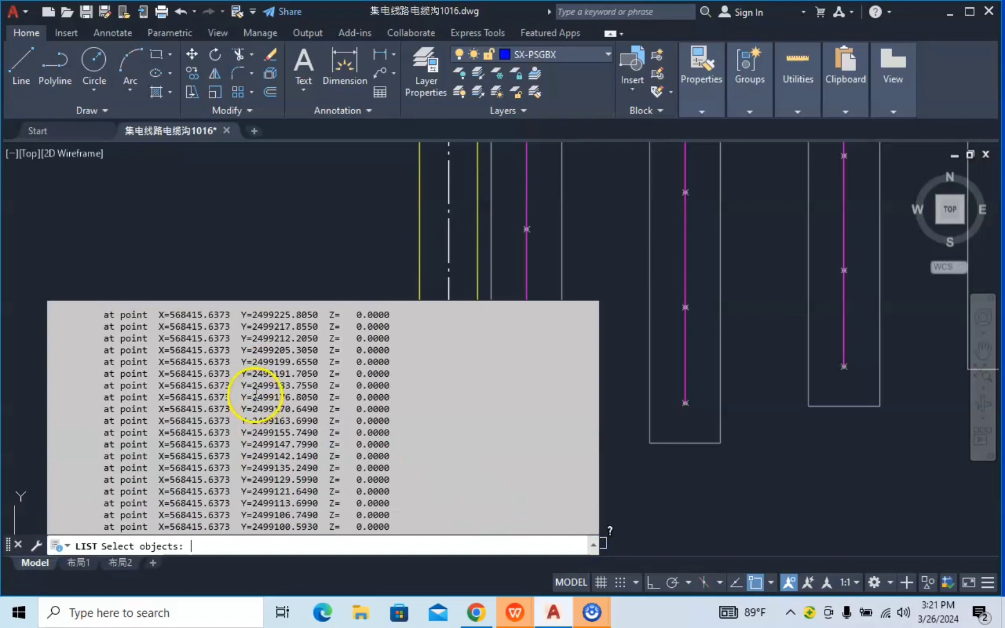
pyautogui.scroll(2, 251, 382)
pyautogui.scroll(2, 250, 357)
pyautogui.scroll(3, 242, 359)
pyautogui.scroll(1, 174, 372)
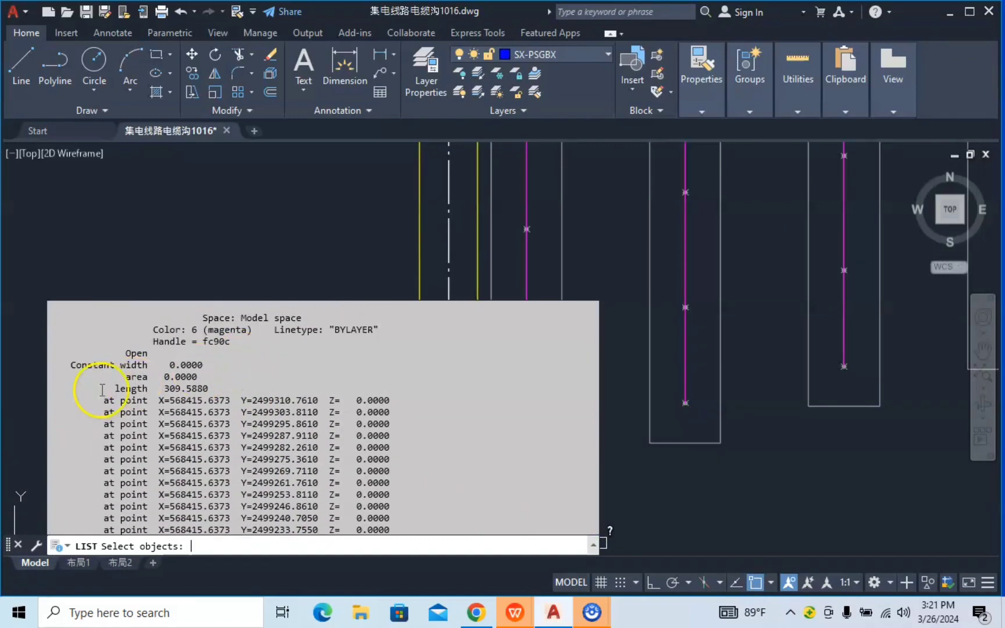
pyautogui.hotkey('ctrl', 'a')
# Step: Select the listed vertex coordinate lines and copy them
pyautogui.moveTo(100, 393); pyautogui.dragTo(280, 400)
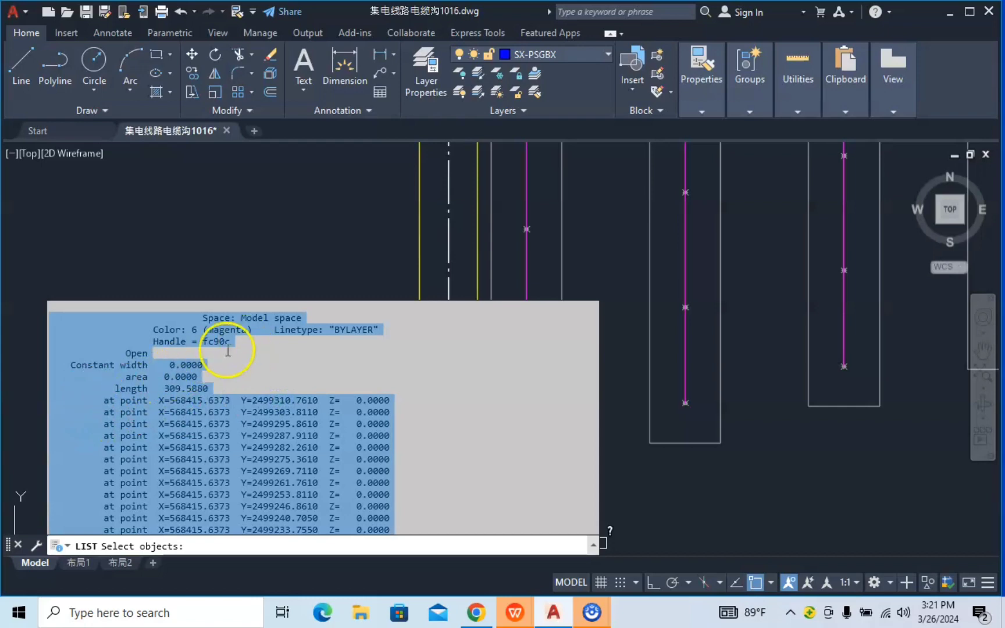
pyautogui.click(295, 362)
pyautogui.moveTo(140, 403); pyautogui.dragTo(445, 625)
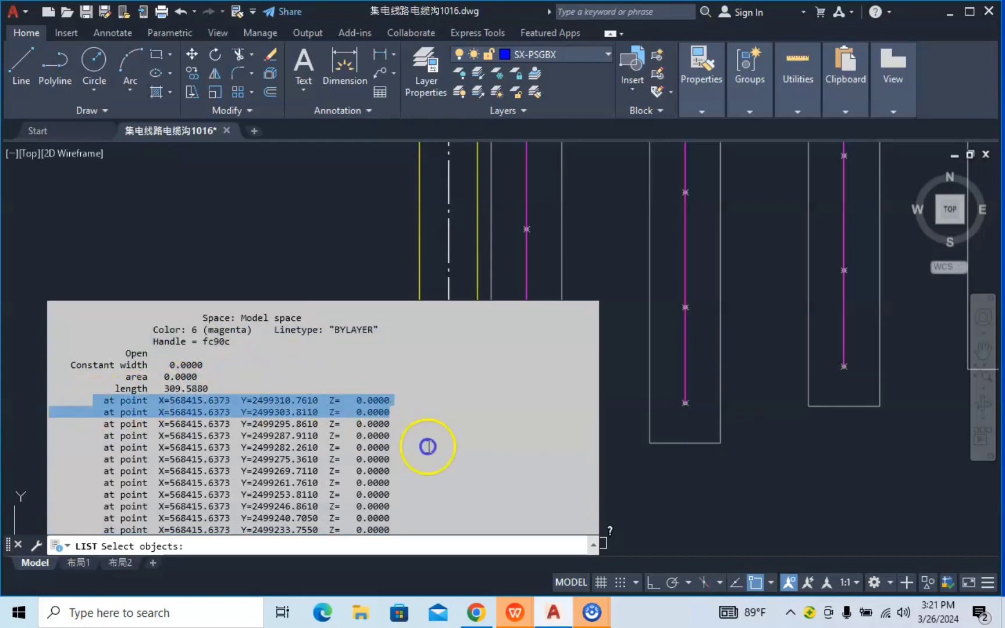
pyautogui.rightClick(464, 460)
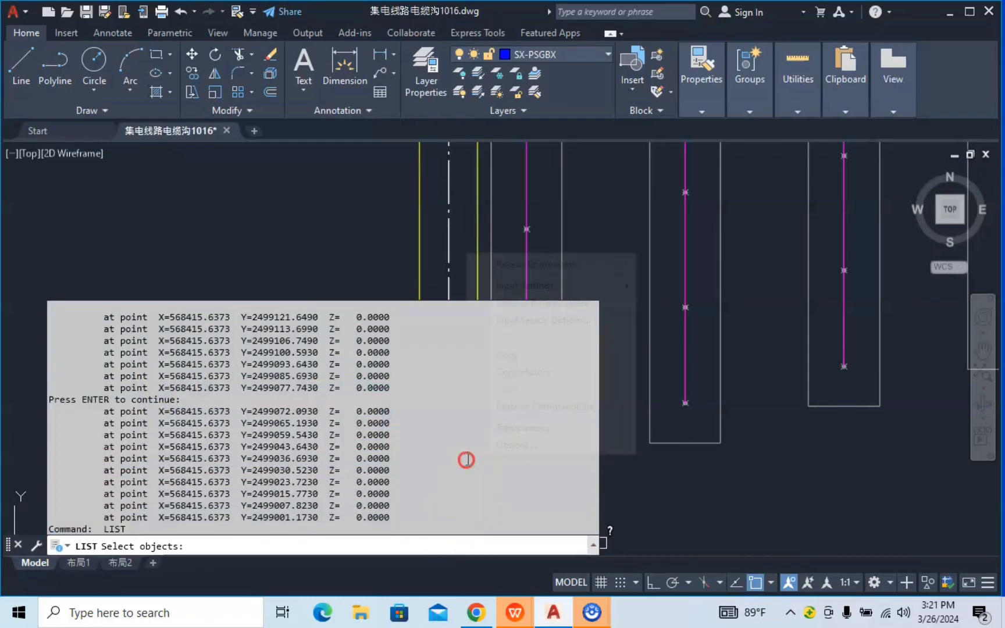
pyautogui.click(508, 354)
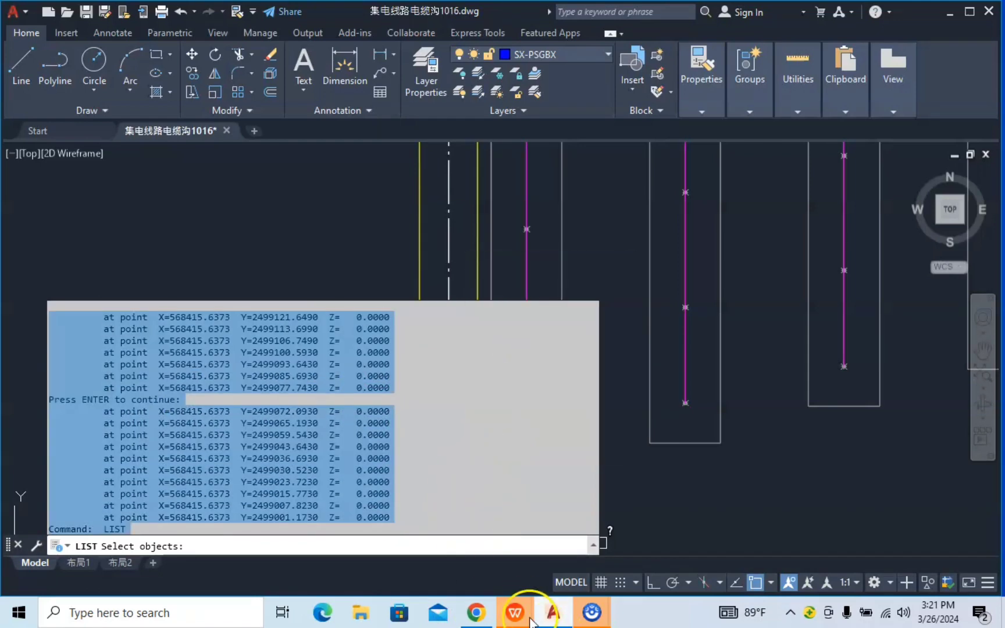
pyautogui.click(514, 613)
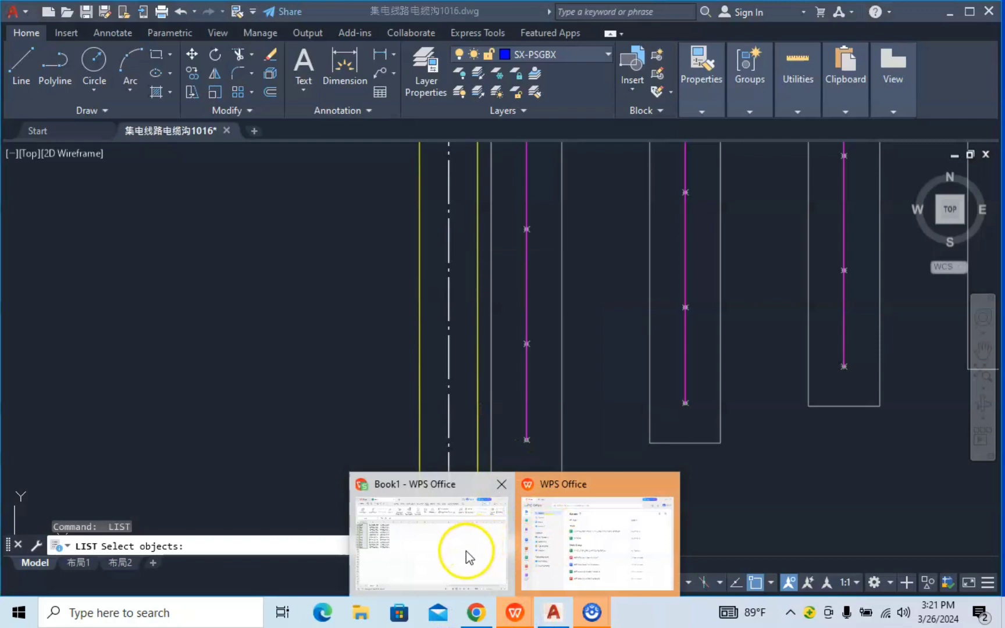
# Step: Paste the copied vertex listing into Book1 starting at cell F44
pyautogui.click(466, 550)
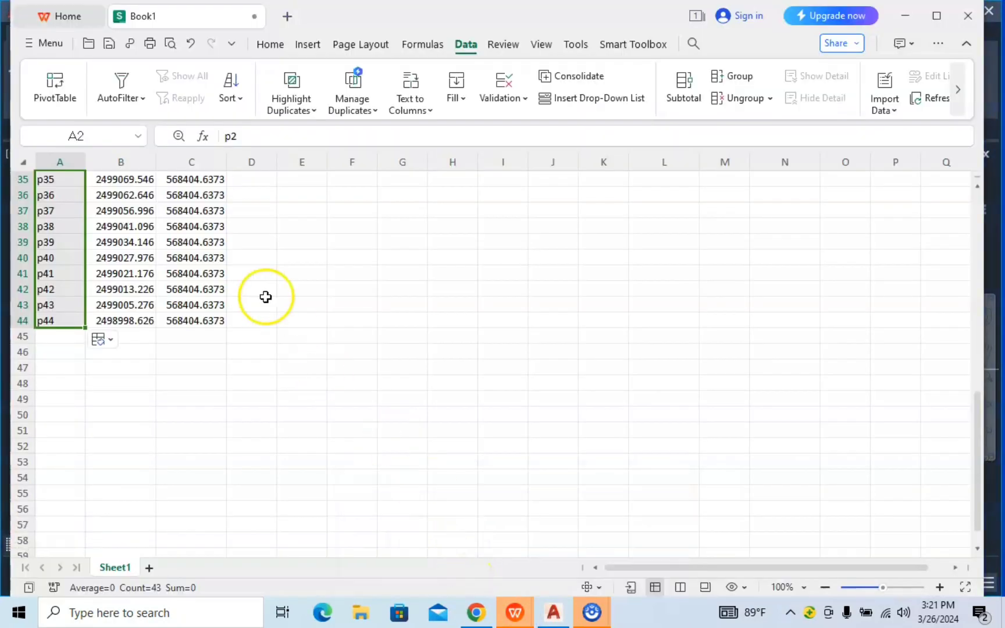
pyautogui.click(360, 320)
pyautogui.rightClick(360, 319)
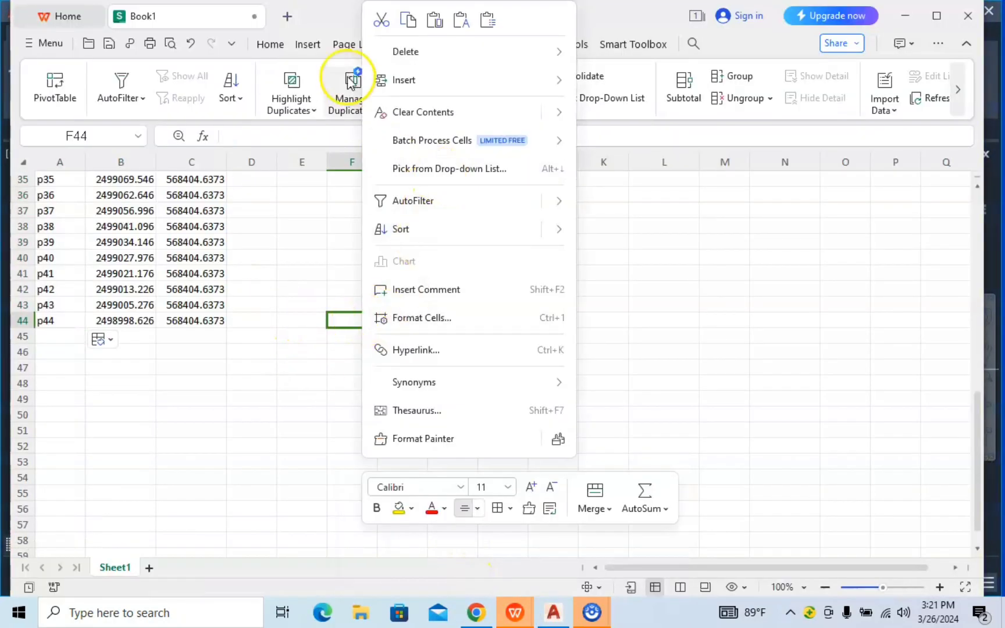
pyautogui.click(434, 23)
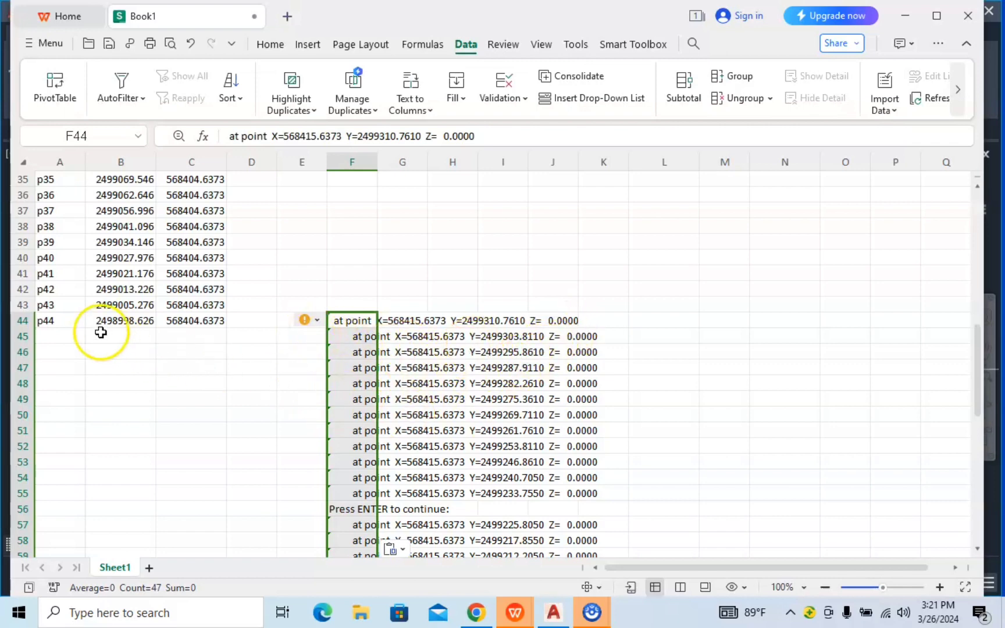
pyautogui.scroll(4, 81, 287)
pyautogui.scroll(5, 81, 288)
pyautogui.scroll(2, 65, 224)
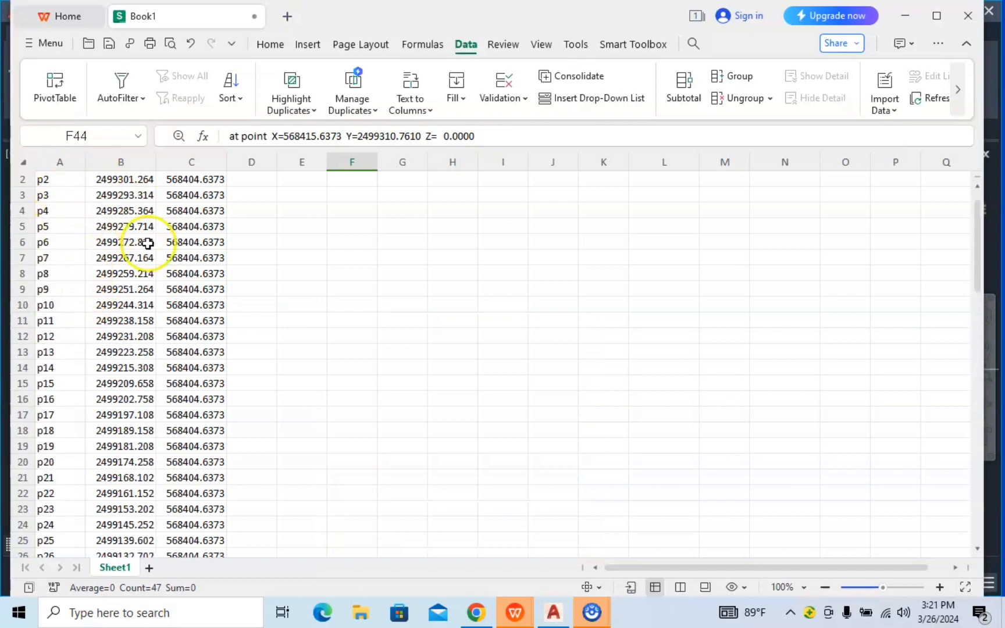
pyautogui.scroll(1, 157, 267)
pyautogui.scroll(-1, 93, 337)
pyautogui.scroll(-5, 120, 324)
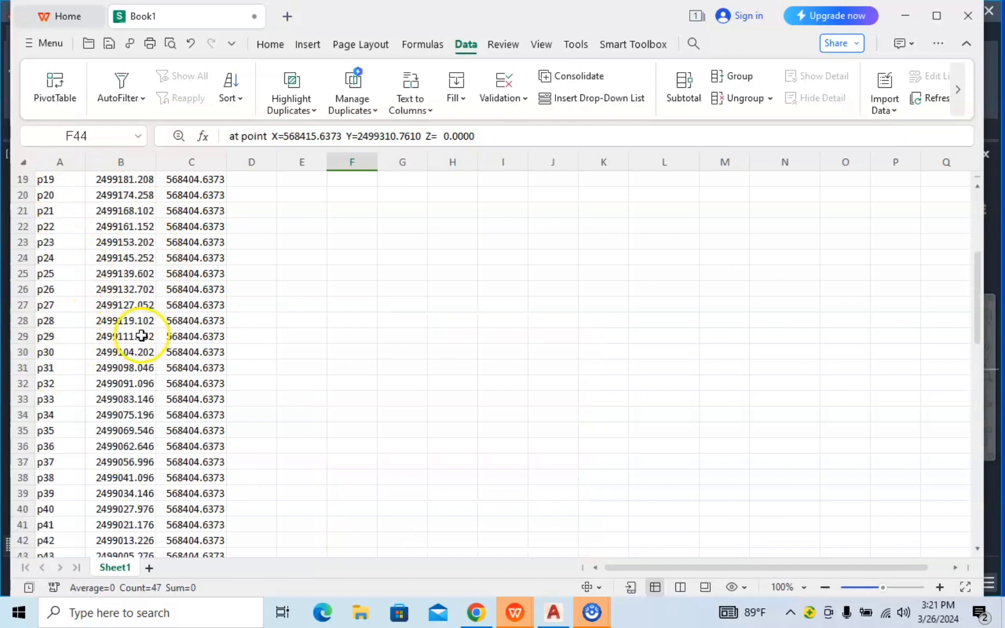
pyautogui.scroll(-5, 128, 331)
pyautogui.hotkey('ctrl', 'v')
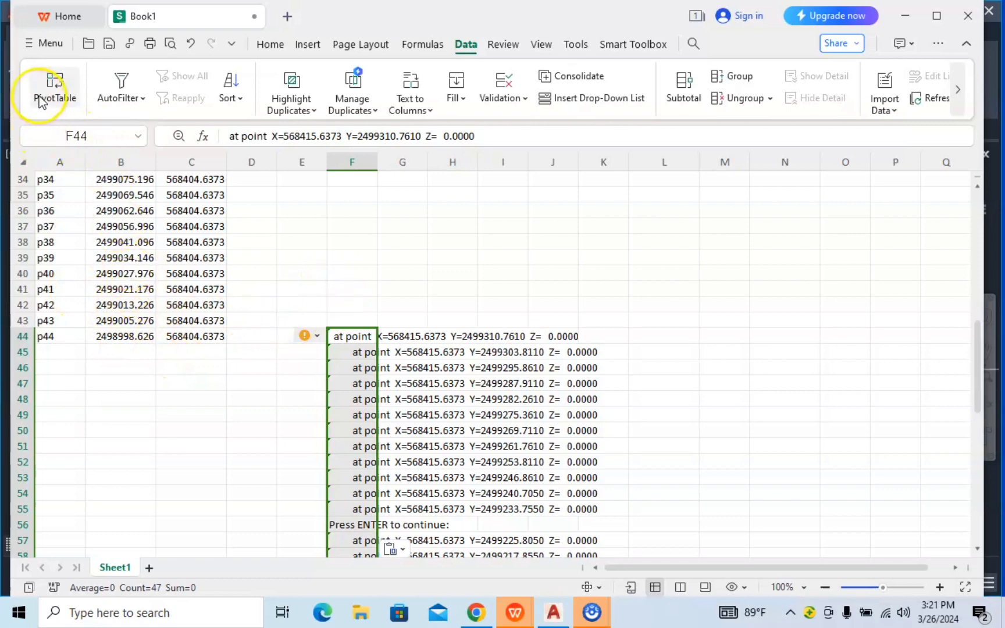
# Step: Start Save As with the file type set to CSV (Comma delimited)
pyautogui.click(29, 44)
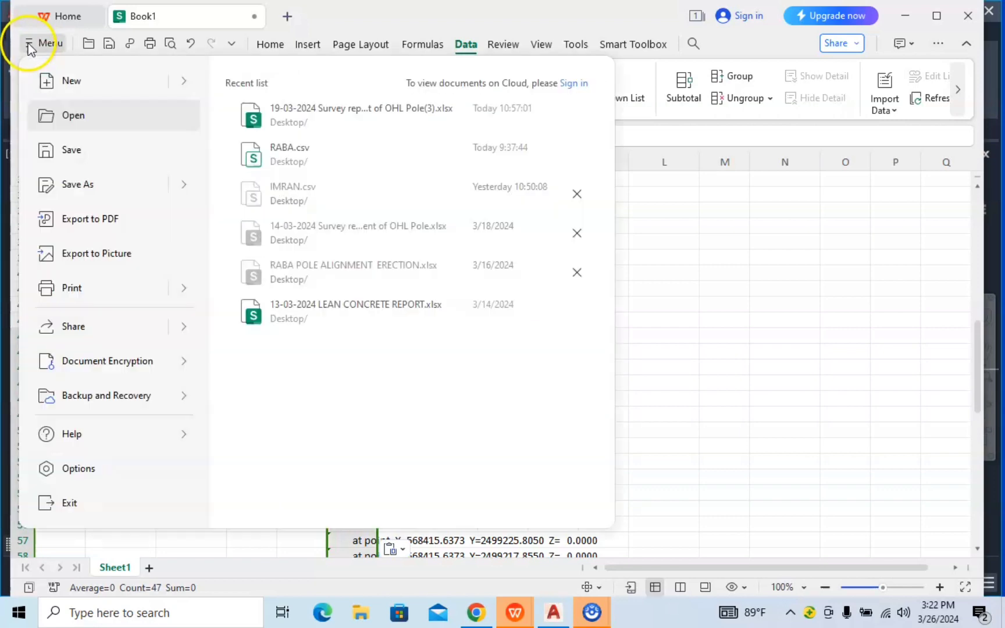
pyautogui.click(81, 186)
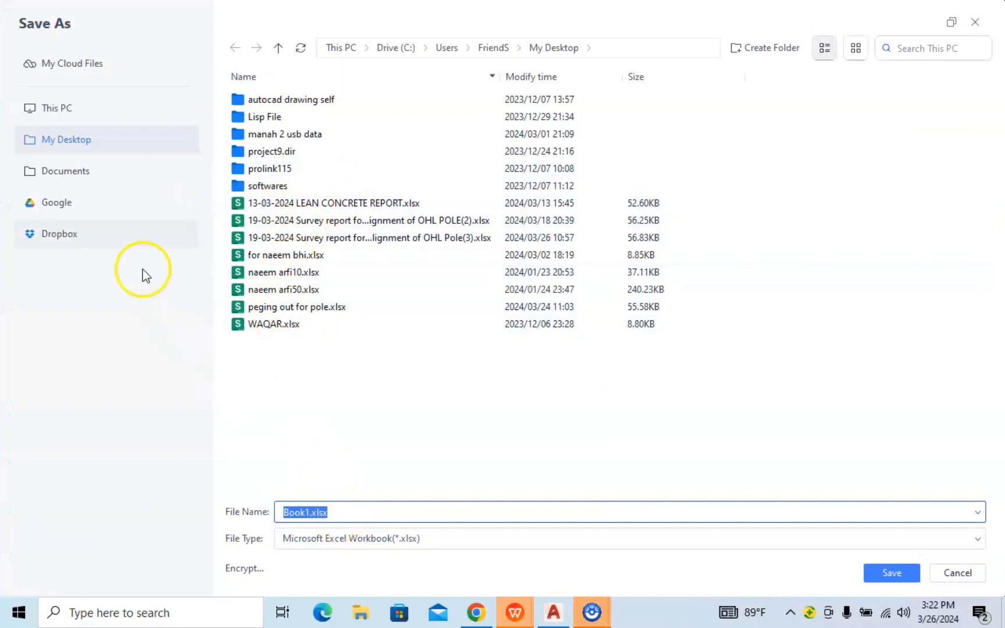
pyautogui.click(80, 150)
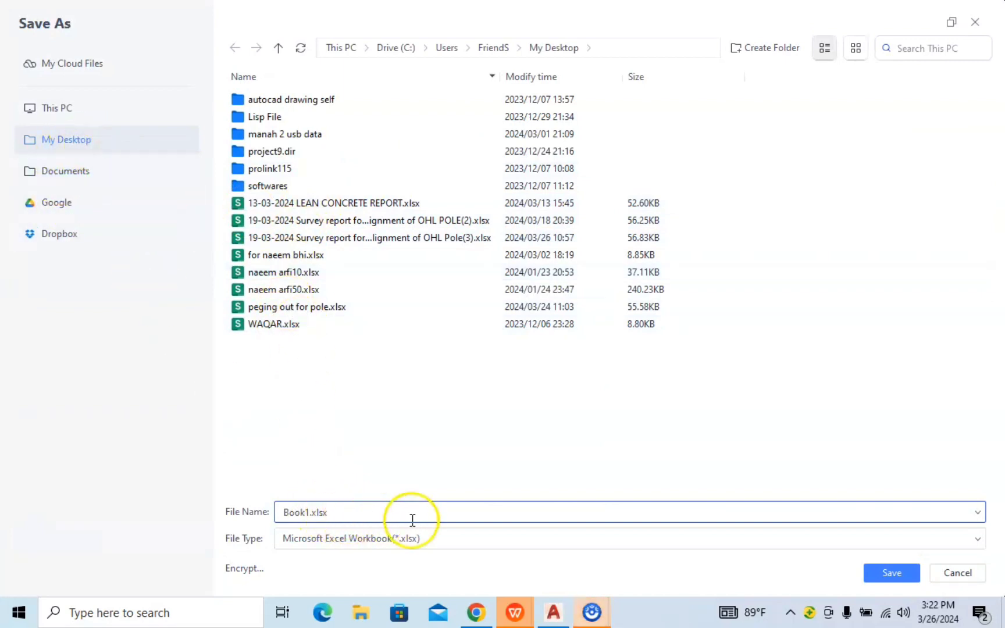
pyautogui.click(977, 544)
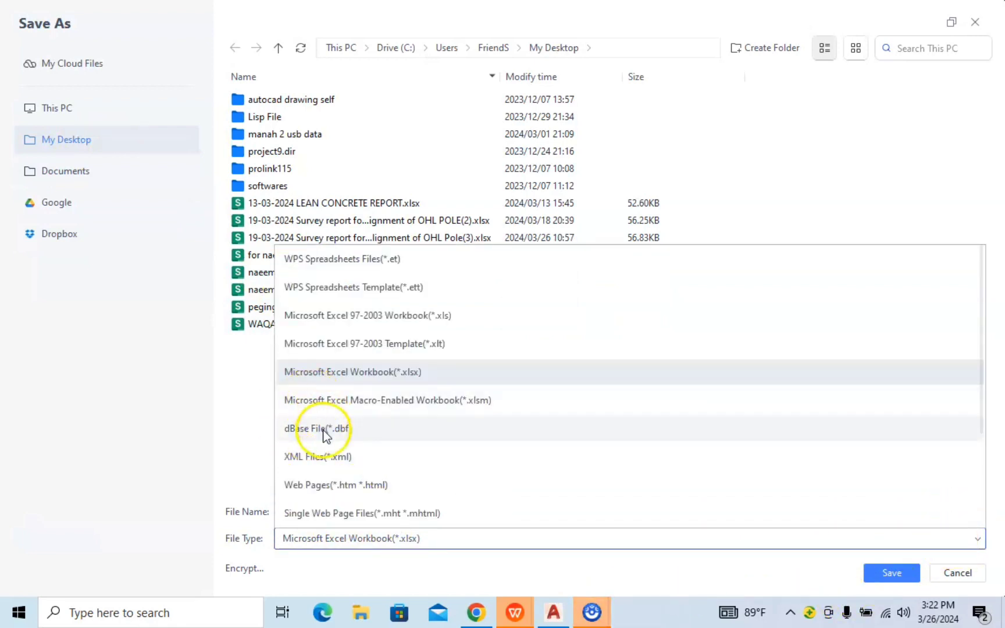
pyautogui.scroll(-3, 325, 425)
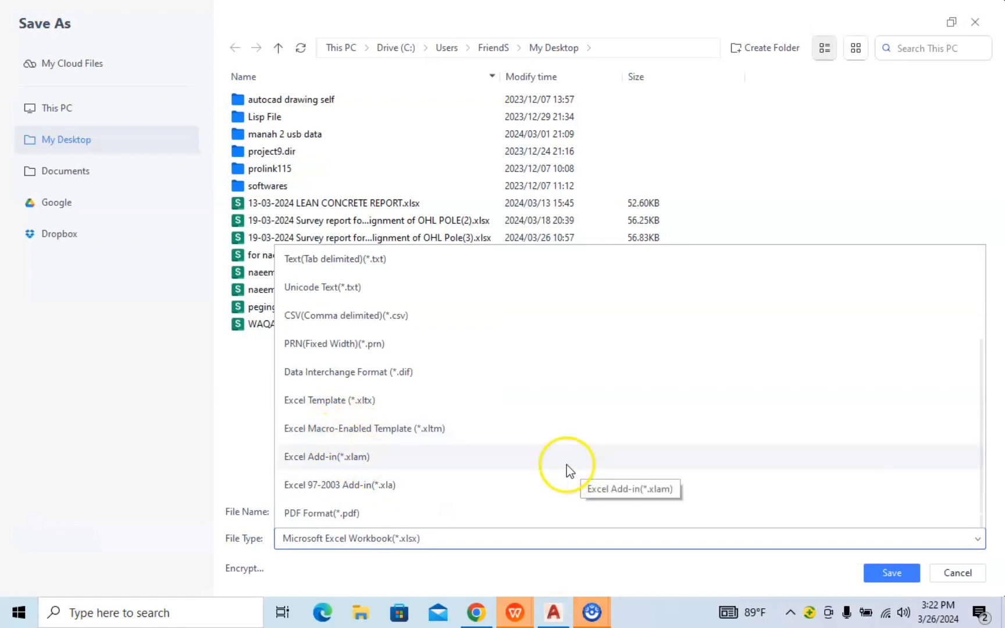
pyautogui.click(335, 322)
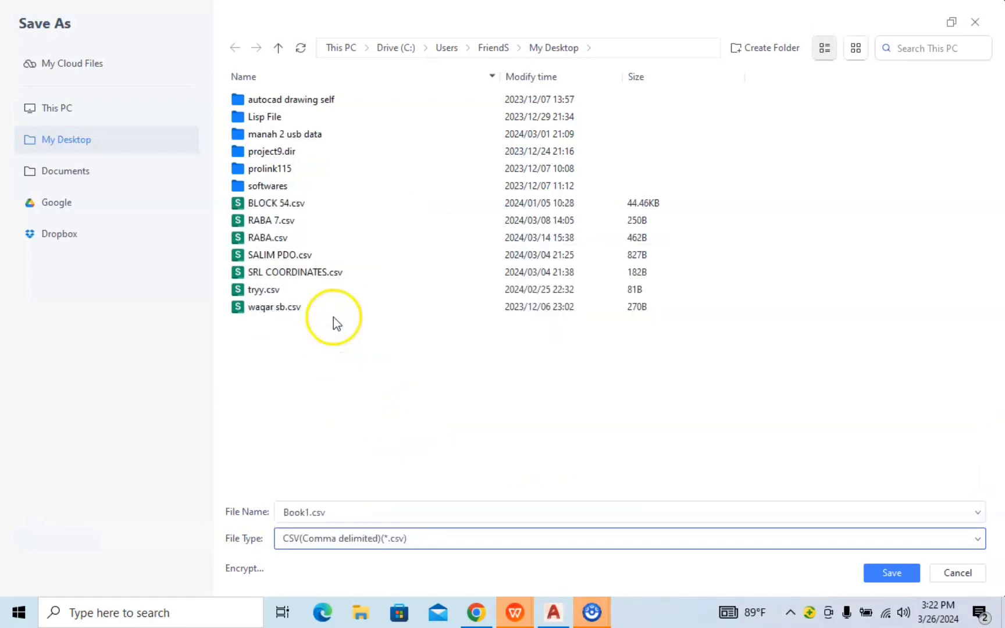
# Step: Replace the file name with 'imran try'
pyautogui.click(401, 512)
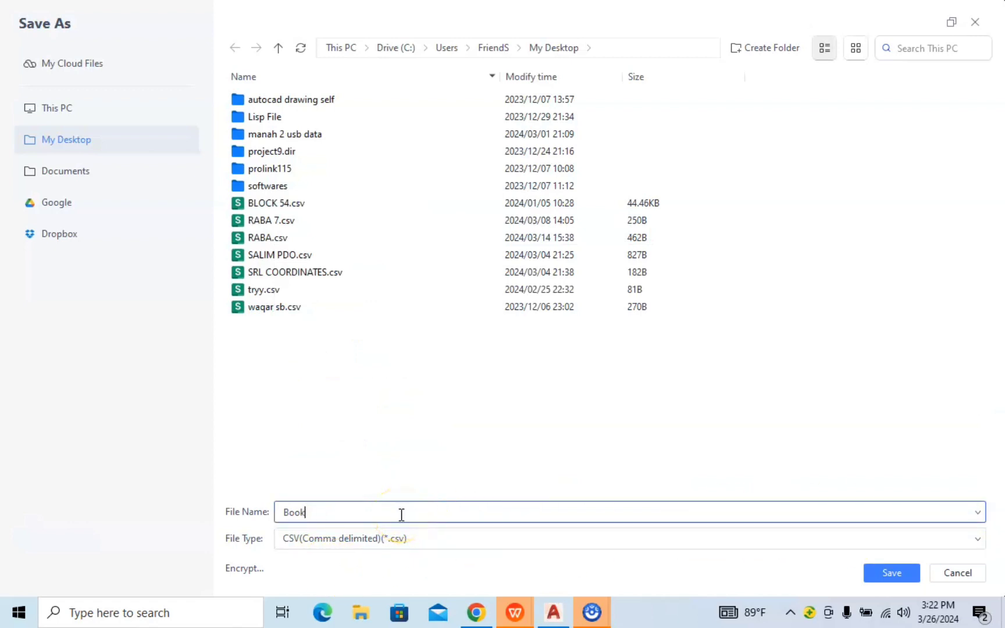
pyautogui.press('BackSpace')
pyautogui.press('BackSpace')
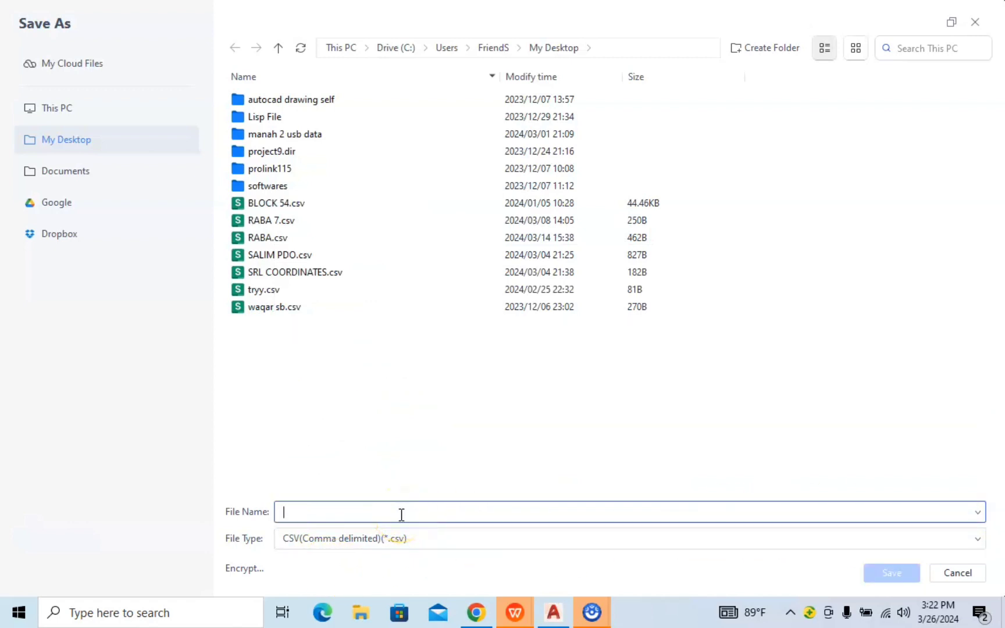
pyautogui.write('imran try')
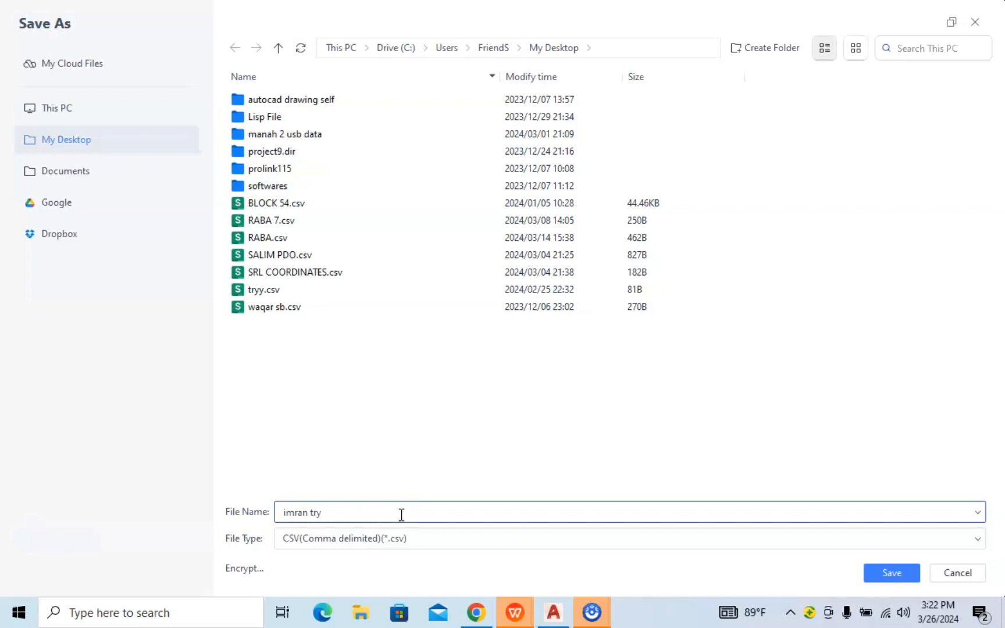
# Step: Save imran try.csv in CSV format, clear the pasted AutoCAD listing, and minimize the window
pyautogui.click(874, 572)
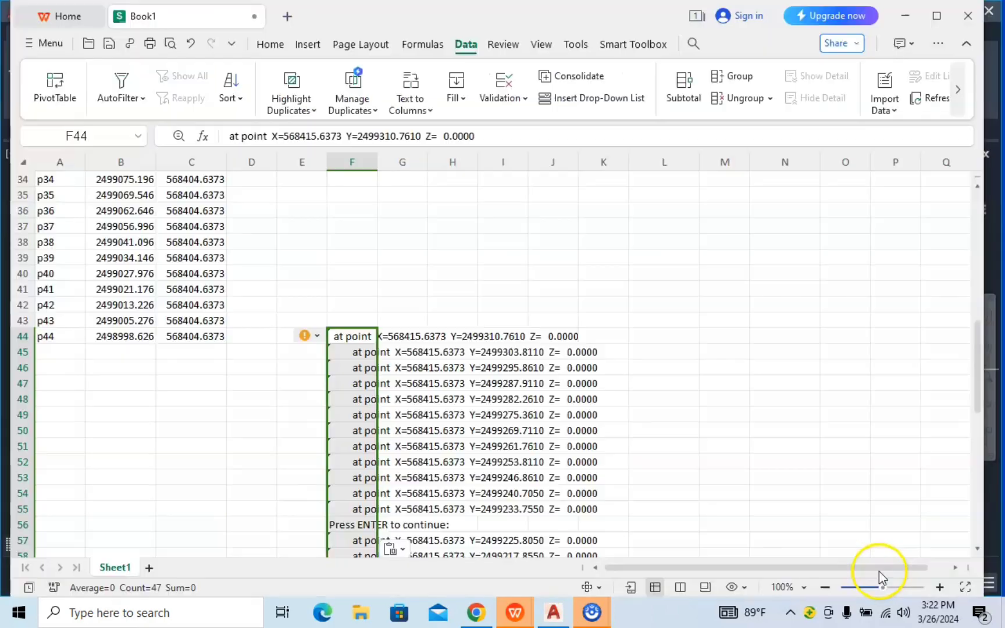
pyautogui.click(543, 375)
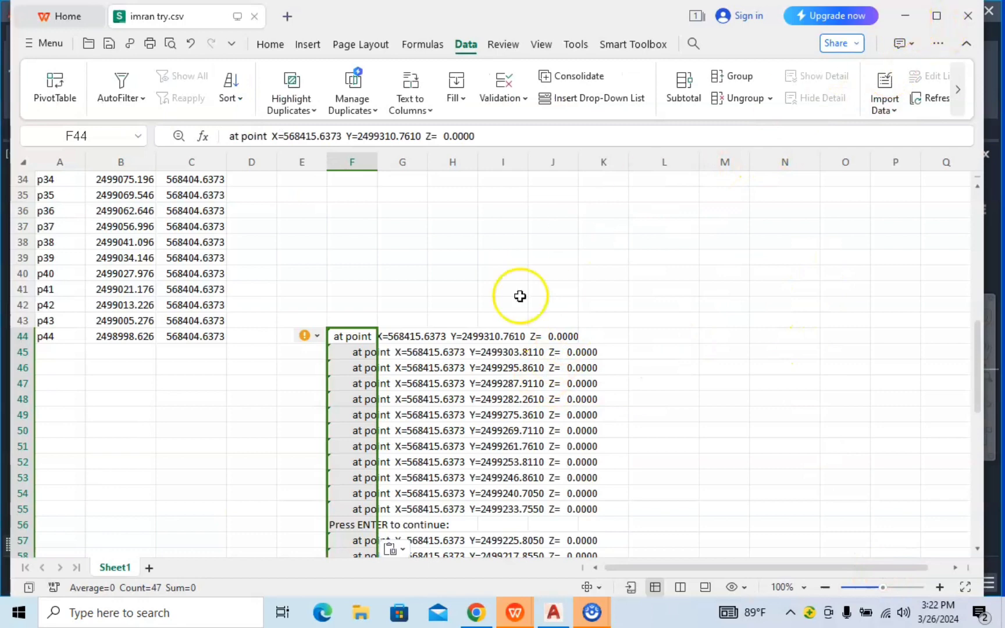
pyautogui.moveTo(636, 323); pyautogui.dragTo(637, 307)
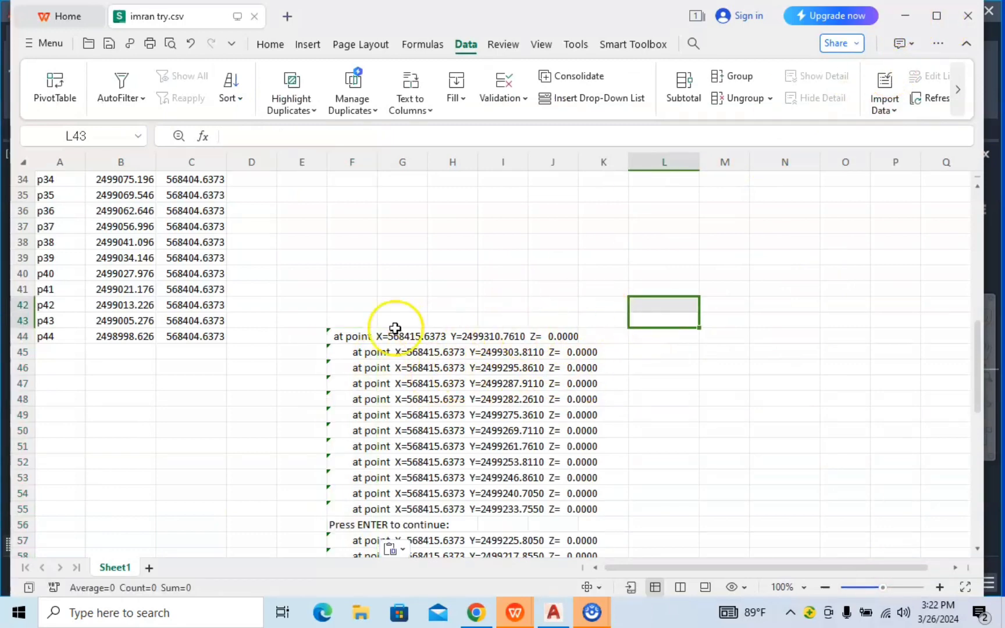
pyautogui.moveTo(321, 336)
pyautogui.mouseDown()
pyautogui.moveTo(635, 620)
pyautogui.moveTo(637, 524)
pyautogui.moveTo(655, 580)
pyautogui.mouseUp()
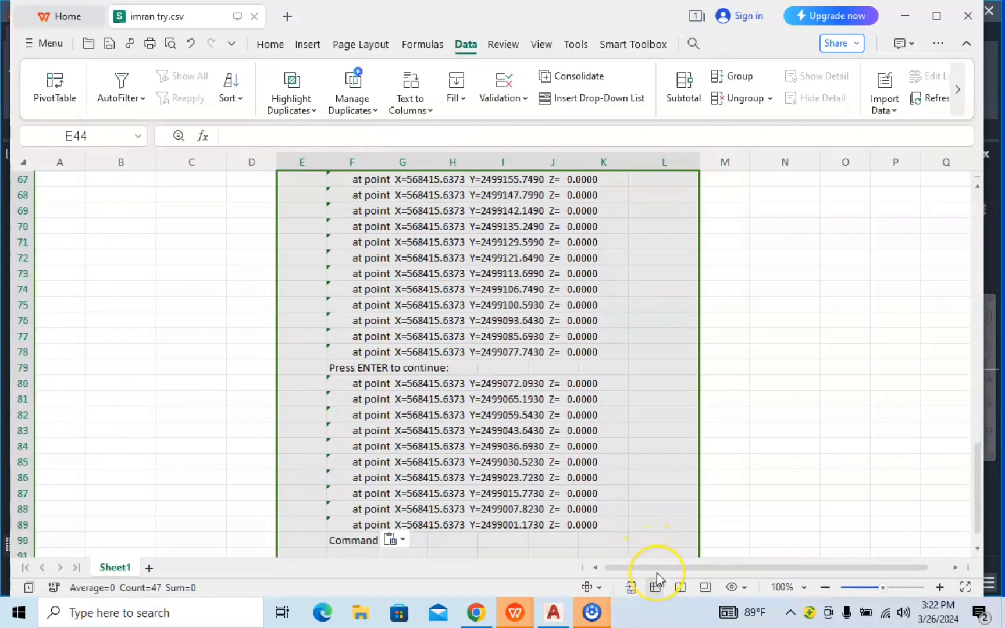
pyautogui.hotkey('ctrl', 'z')
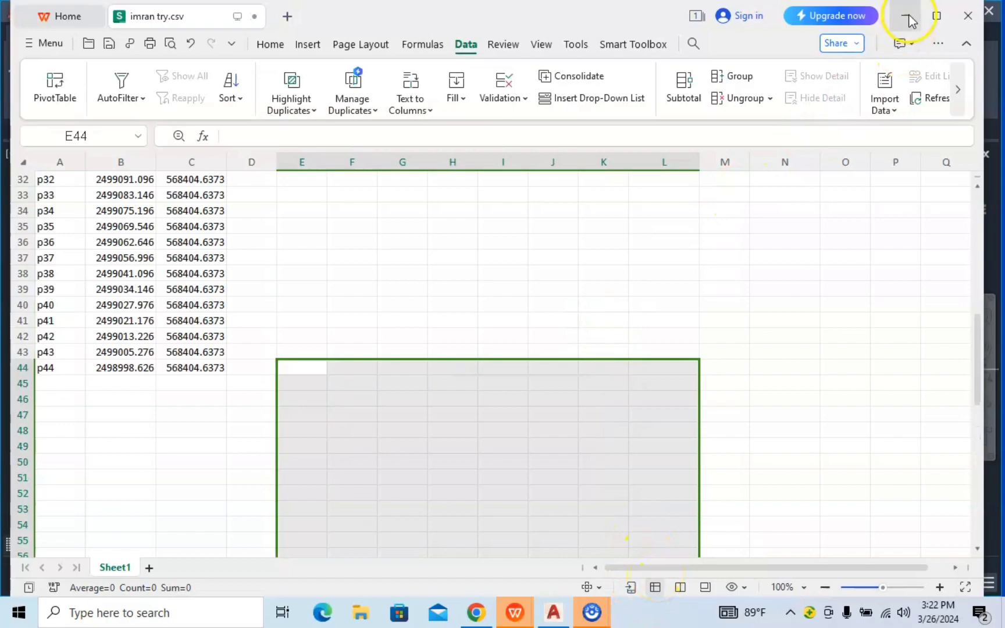
pyautogui.click(908, 15)
# Step: Minimize AutoCAD and WPS Home, then open imran try from the desktop
pyautogui.click(944, 16)
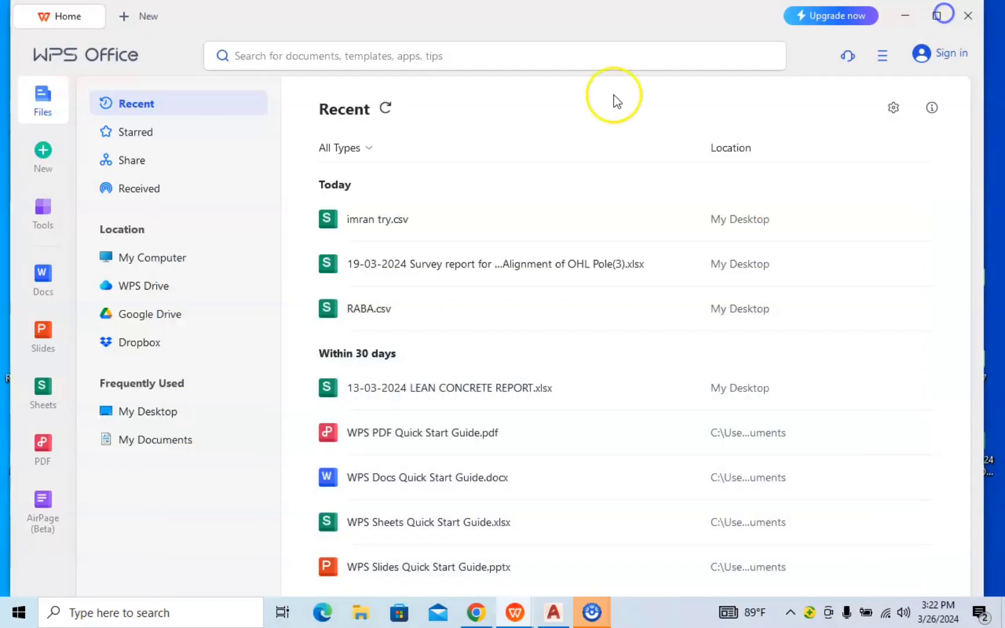
pyautogui.click(907, 16)
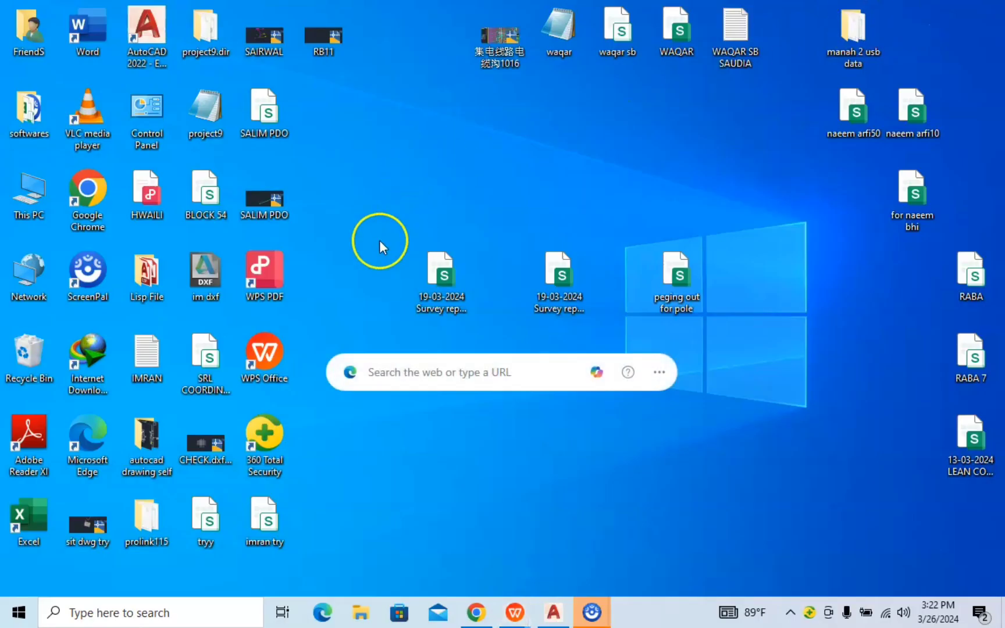
pyautogui.doubleClick(260, 519)
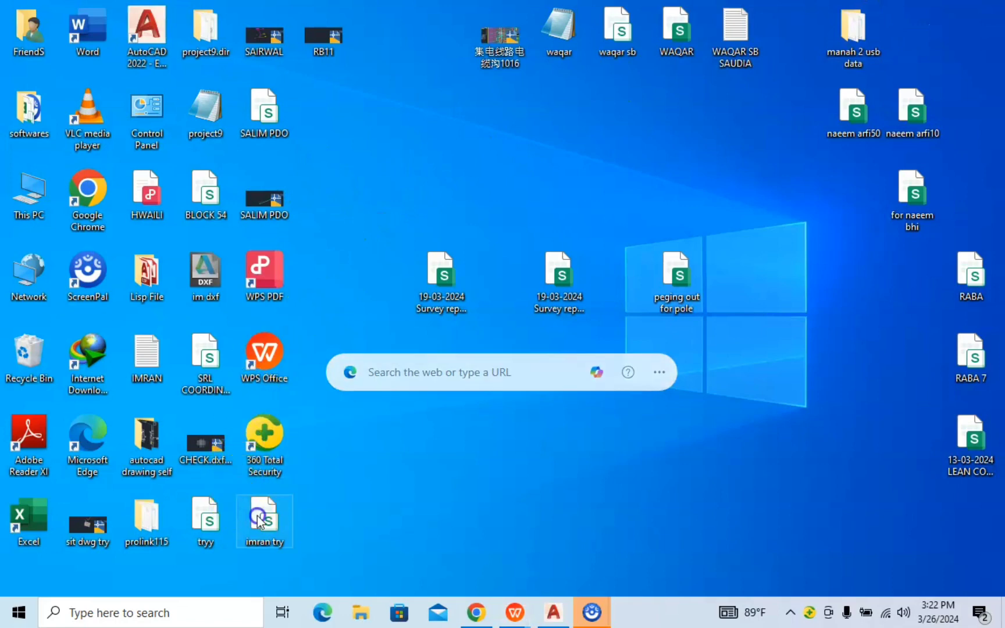
# Step: Clear the sheet selection and scroll up to the p1–p44 coordinate table
pyautogui.moveTo(562, 457); pyautogui.dragTo(550, 475)
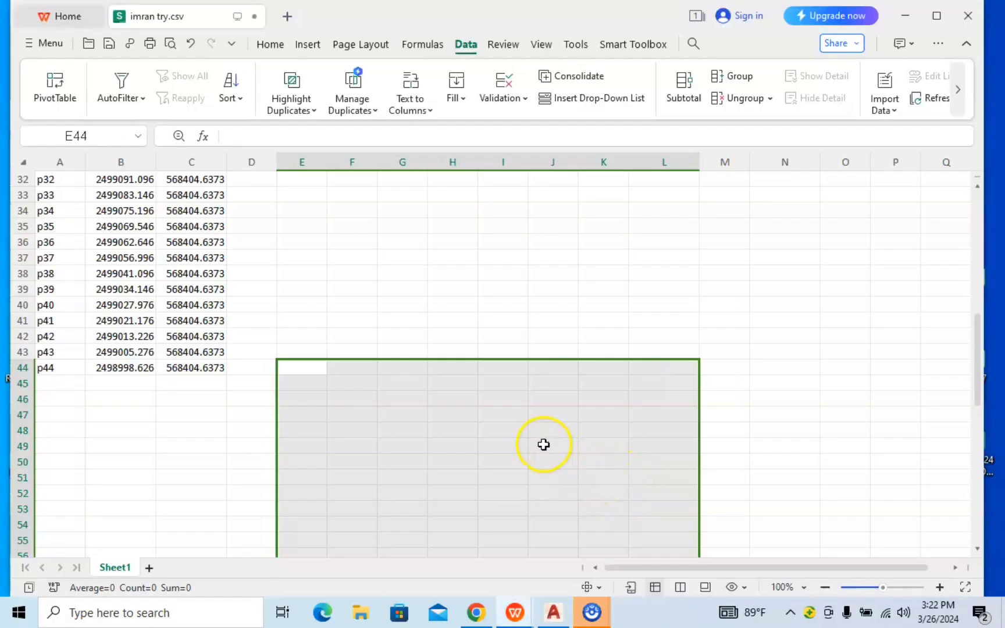
pyautogui.click(447, 282)
pyautogui.scroll(6, 123, 227)
pyautogui.scroll(5, 114, 242)
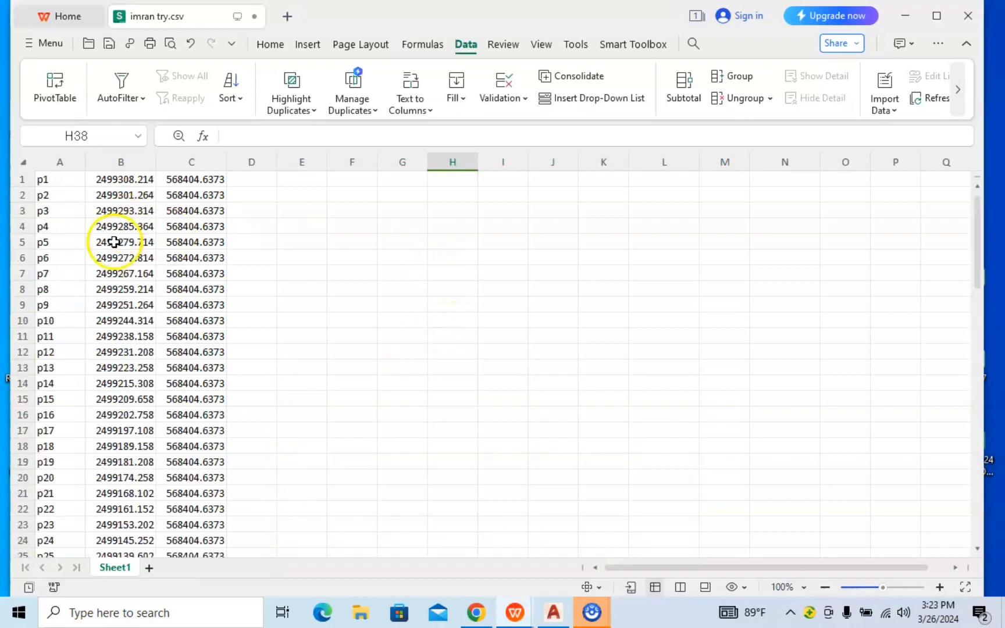